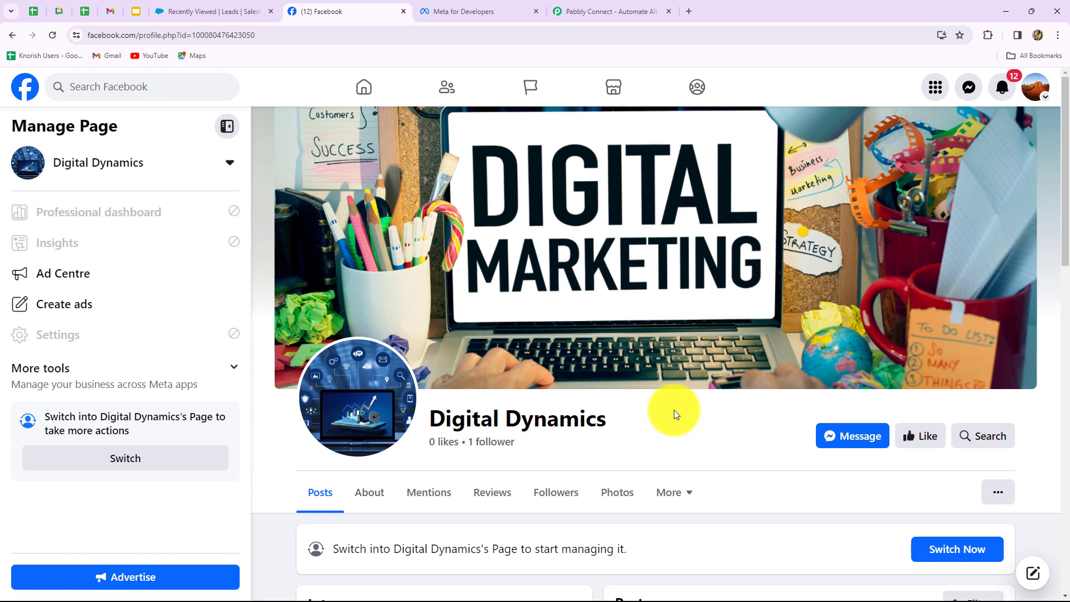
Review the Salesforce recently viewed leads, then switch to the Pabbly Connect website.
click(207, 13)
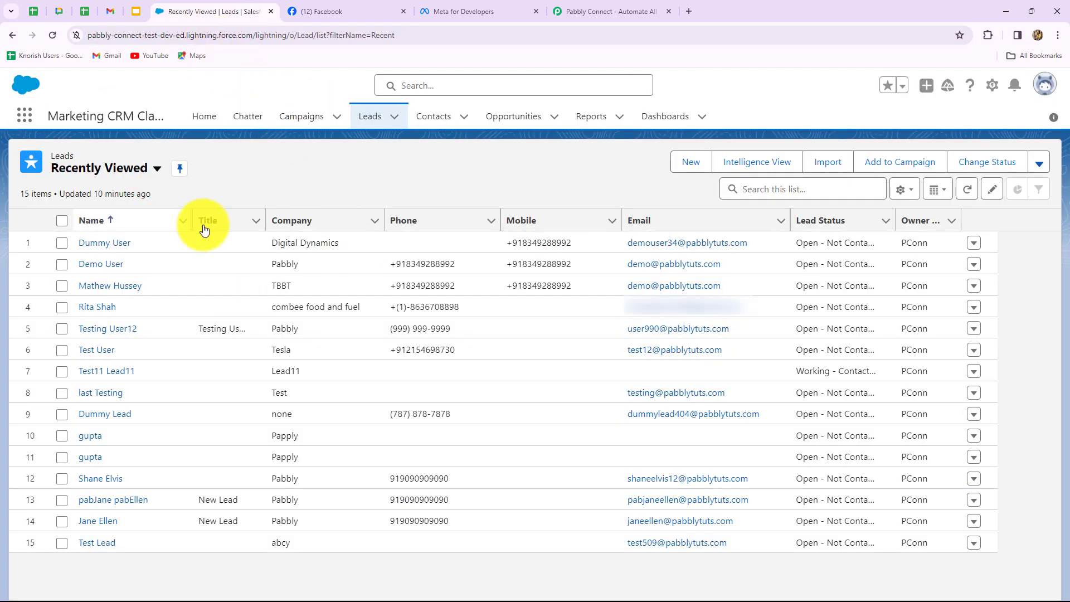
click(340, 12)
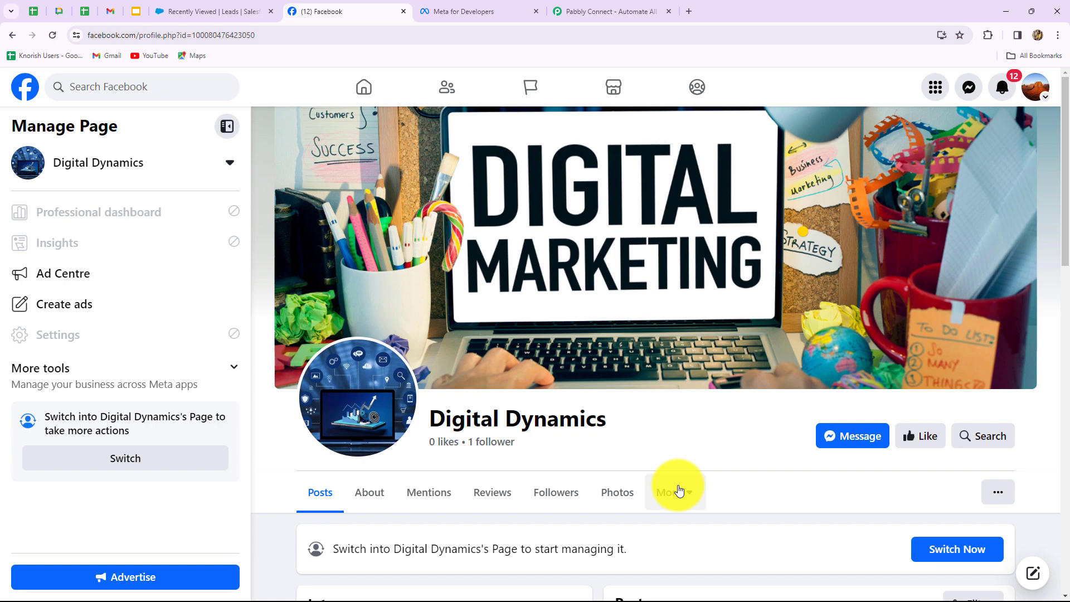
click(236, 11)
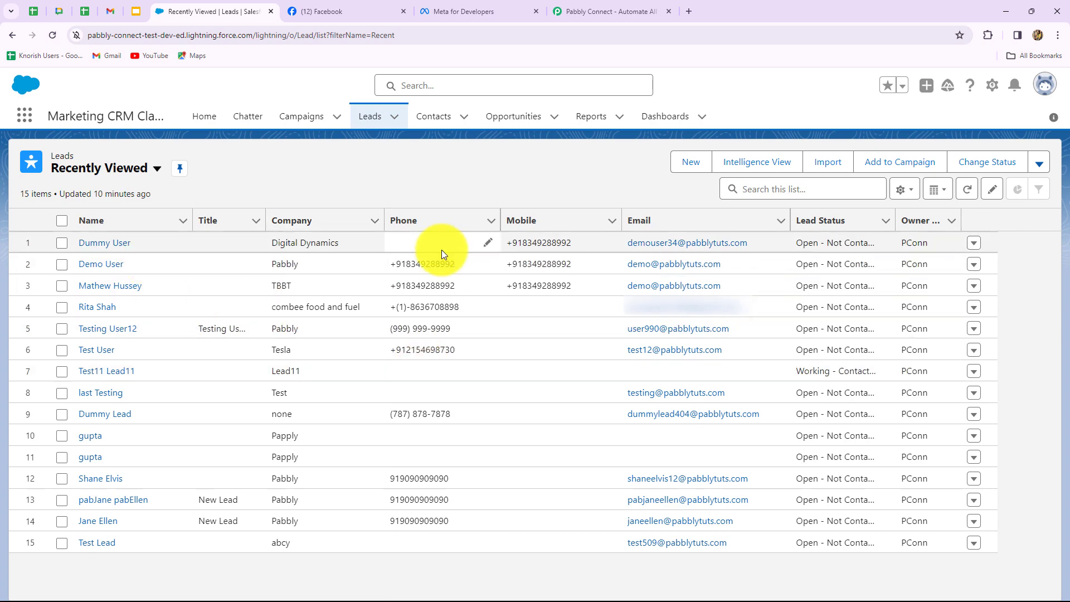
click(583, 11)
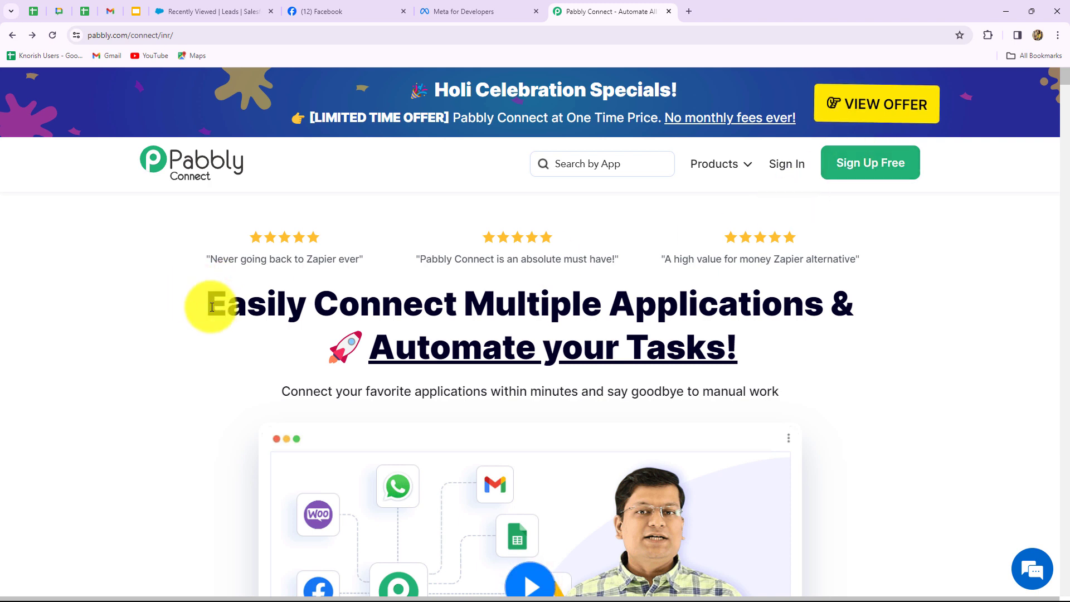
Sign in to the Pabbly account from the Pabbly Connect homepage.
drag(212, 307, 775, 365)
click(774, 365)
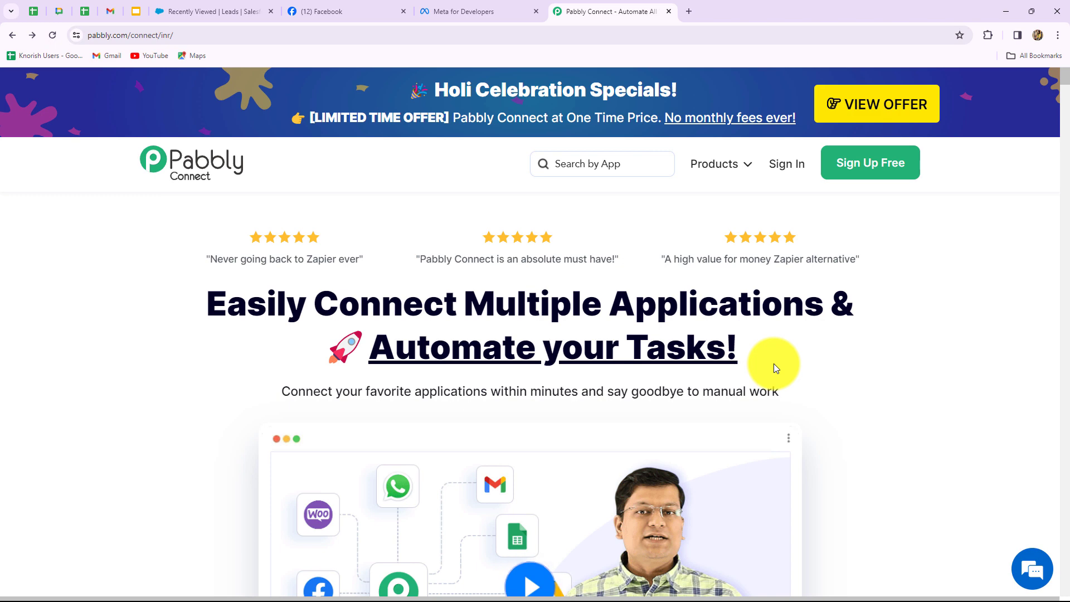
click(774, 168)
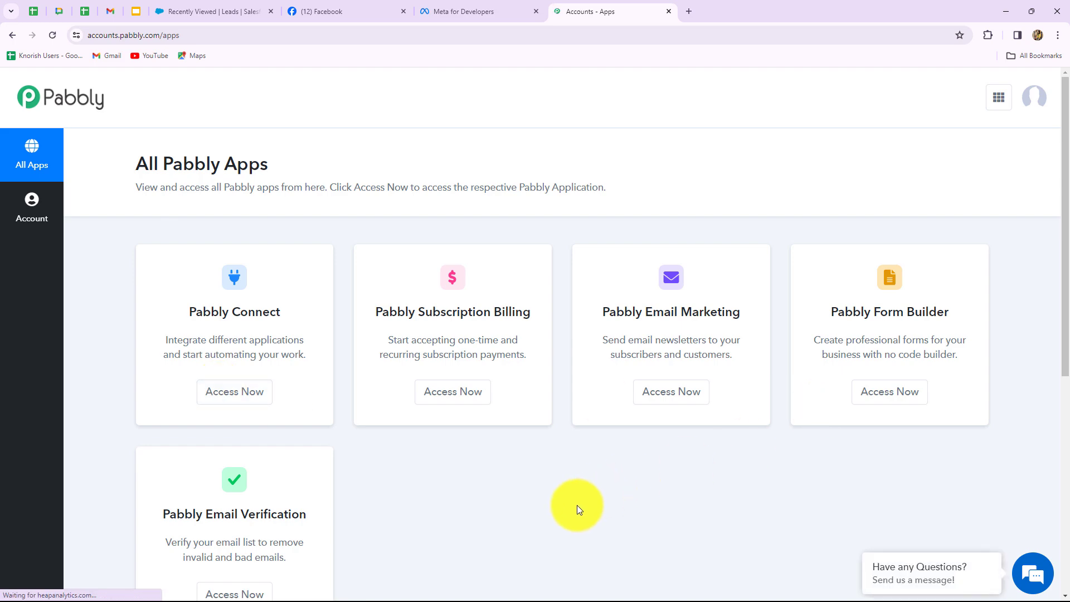
Access Pabbly Connect from All Pabbly Apps and view the dashboard with 129886 tasks remaining.
scroll(576, 504, down, 3)
scroll(207, 294, up, 2)
drag(191, 258, 296, 286)
click(246, 334)
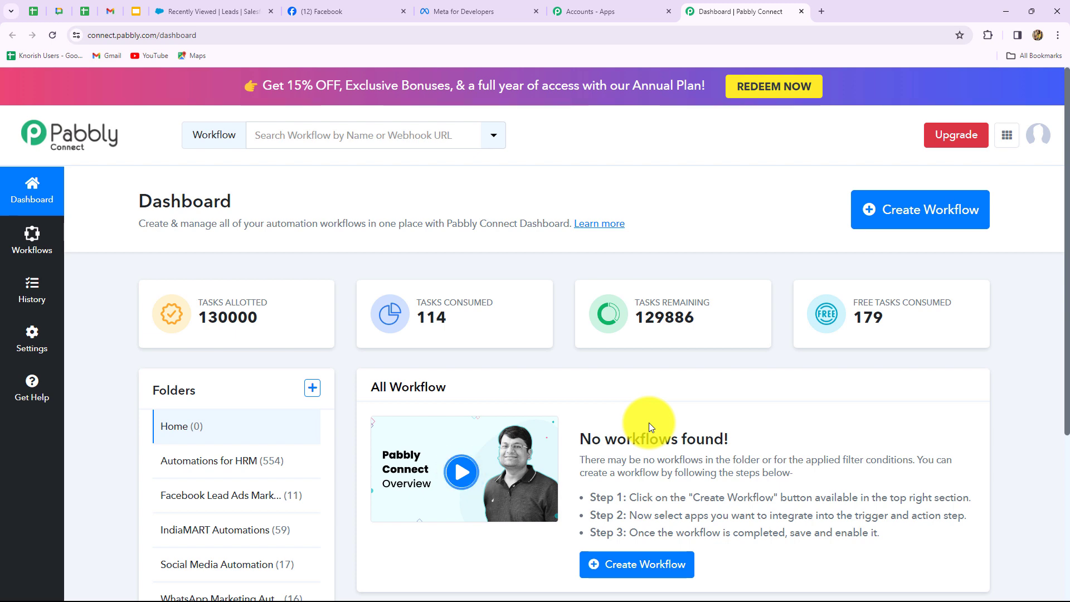
scroll(648, 422, down, 3)
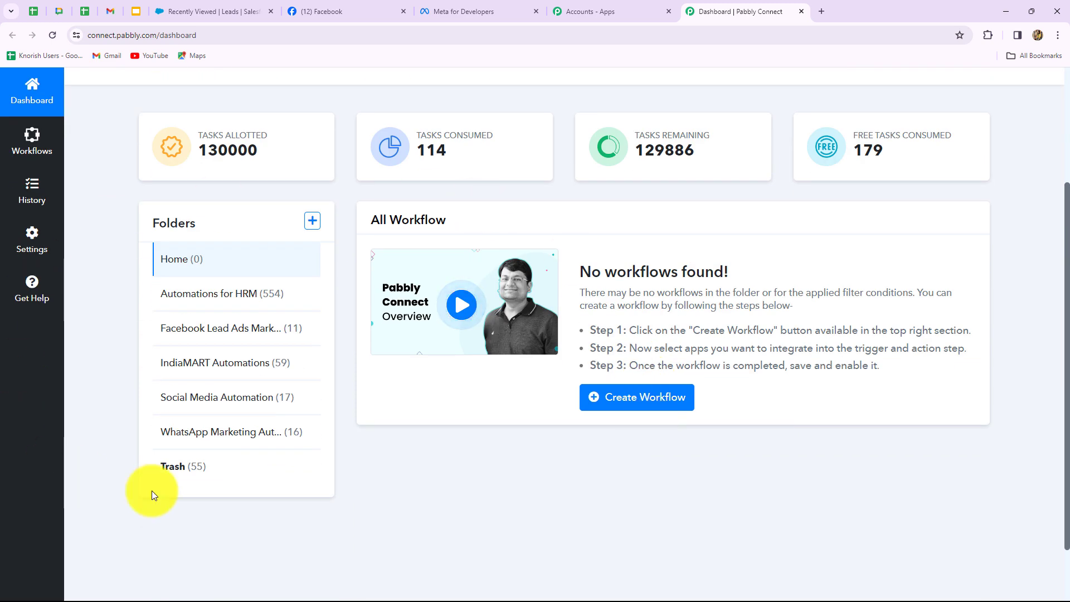
scroll(368, 553, up, 3)
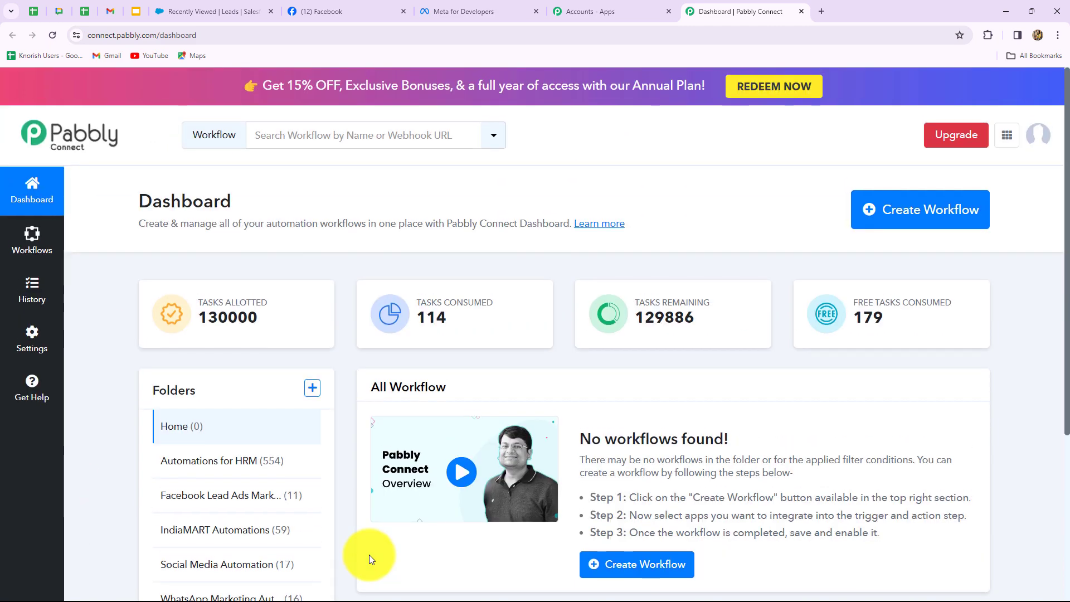
scroll(186, 574, down, 2)
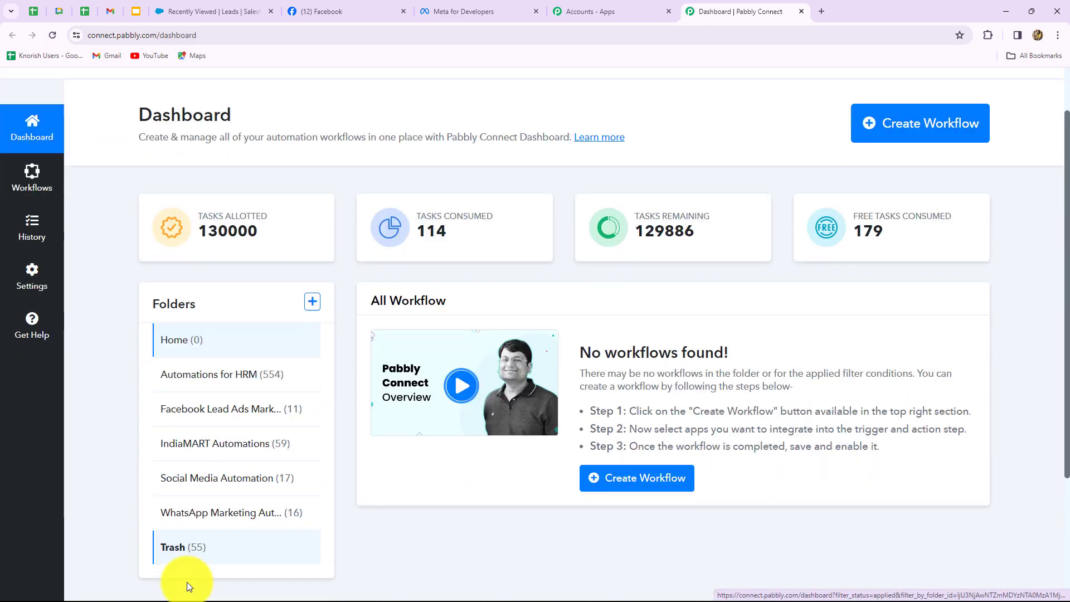
scroll(186, 580, up, 2)
scroll(12, 396, down, 4)
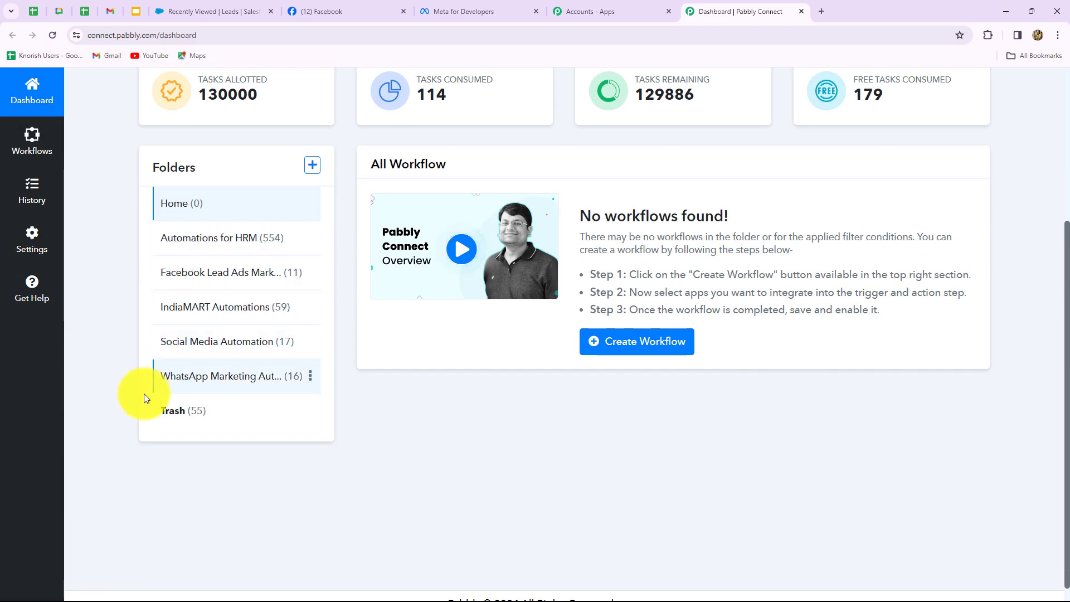
scroll(375, 479, up, 4)
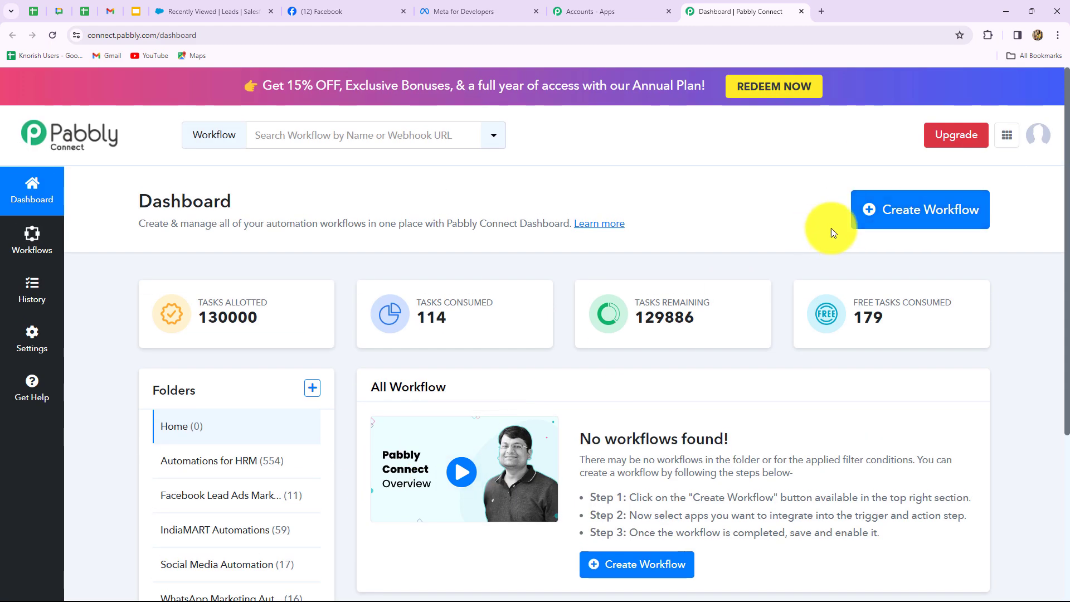
Create the 'Create/Update Facebook Leads Details in Salesforce' workflow in the Facebook Lead Ads Marketing Automations folder.
click(949, 214)
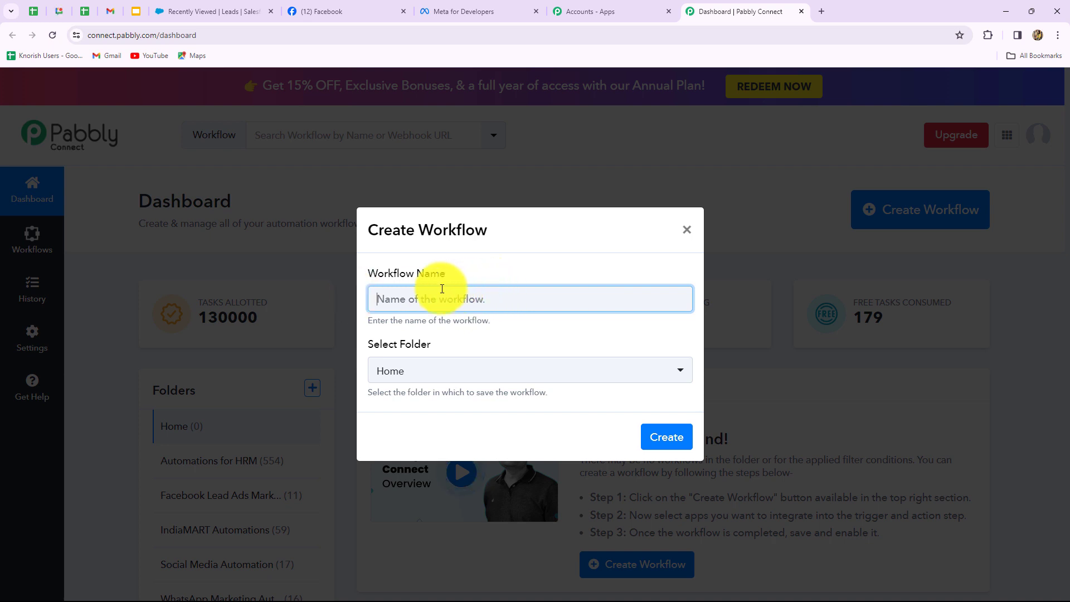
text(Create/Update Facebook Leads Details in Salesforce)
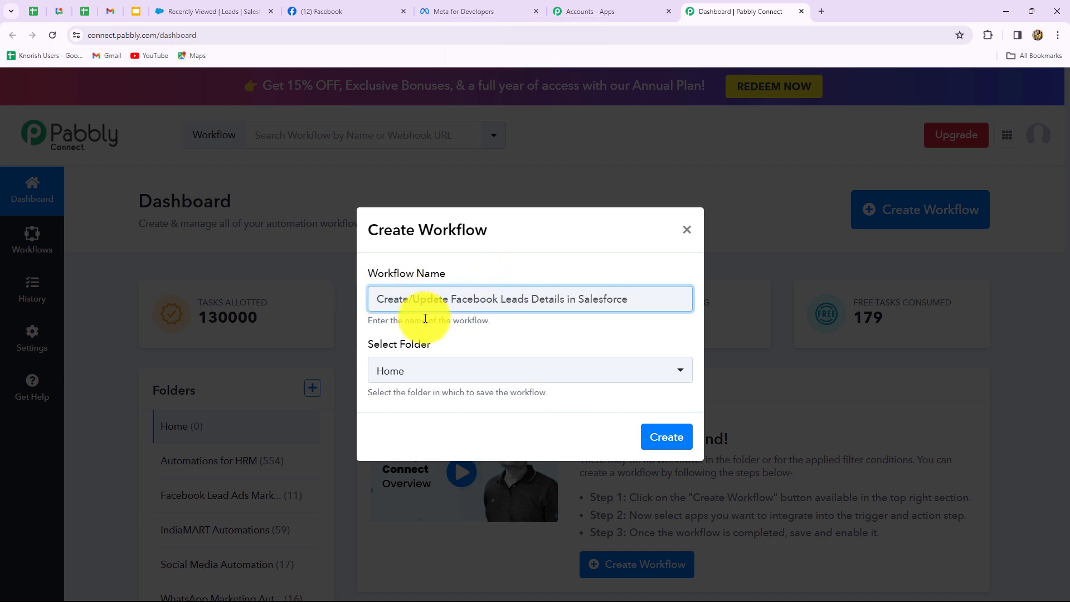
click(535, 369)
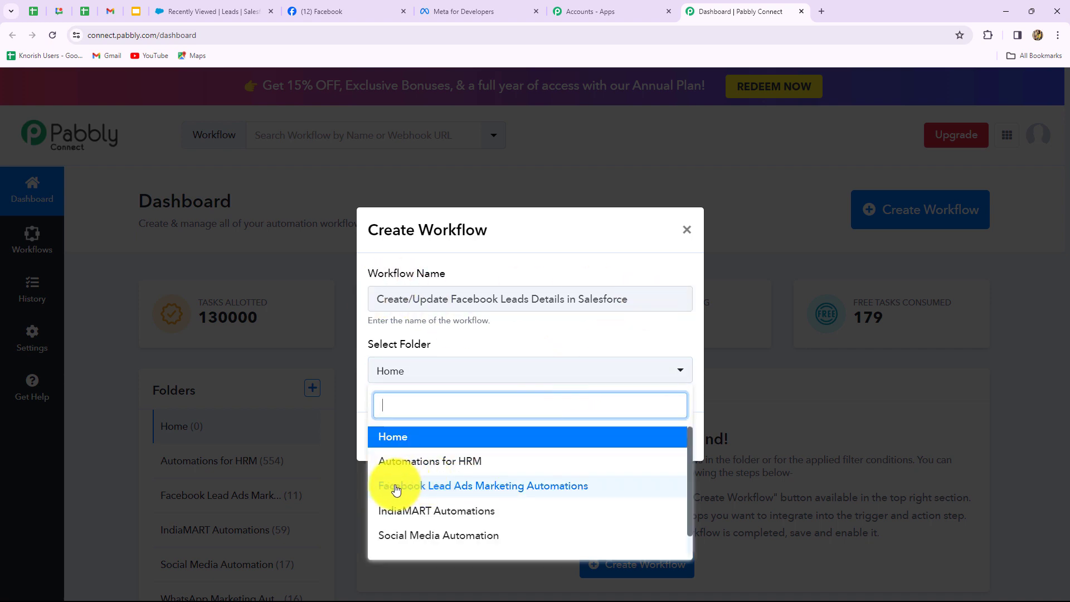
click(495, 484)
click(663, 434)
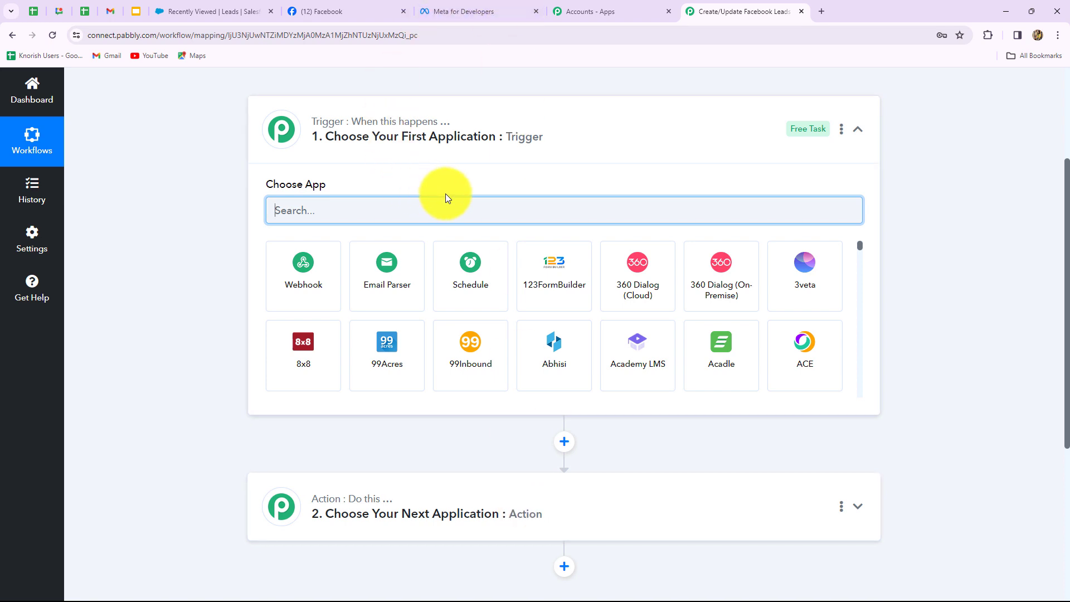
Choose Facebook Lead Ads as the trigger app with the New Lead (Instant) event.
text(Face)
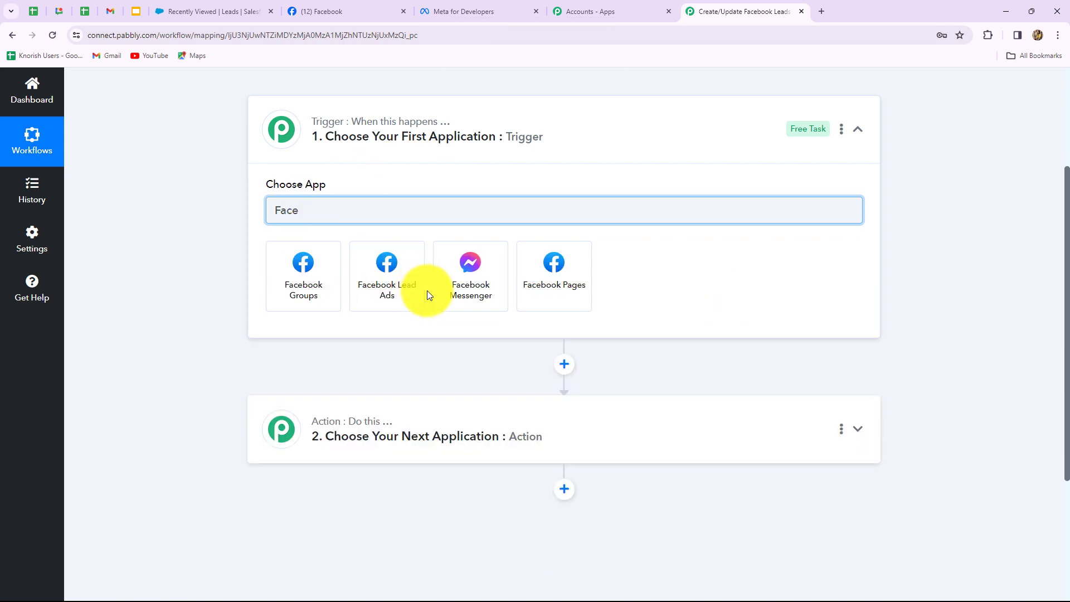
click(410, 286)
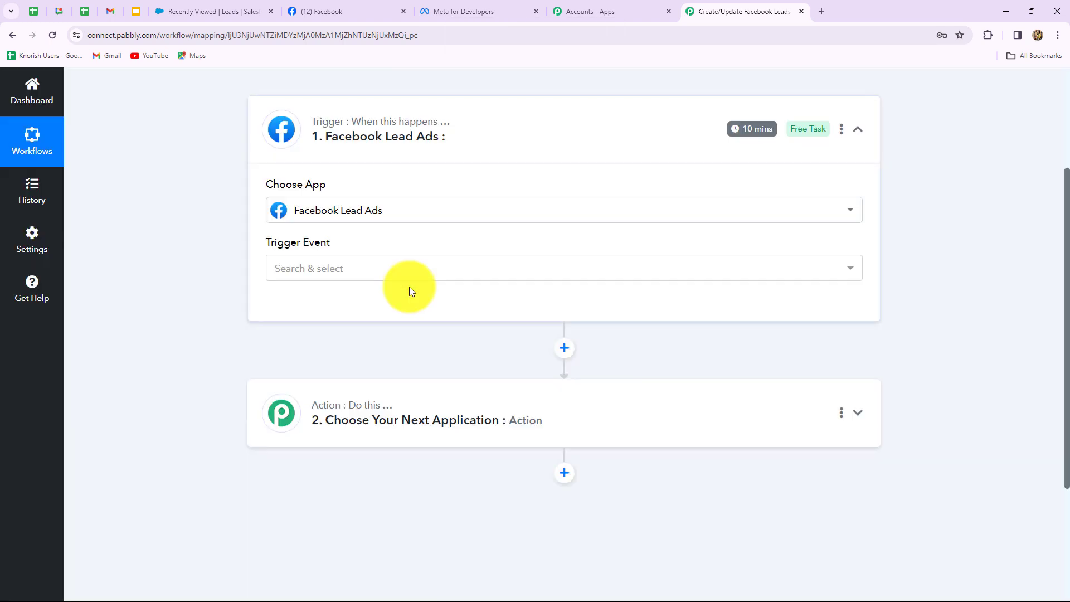
click(375, 268)
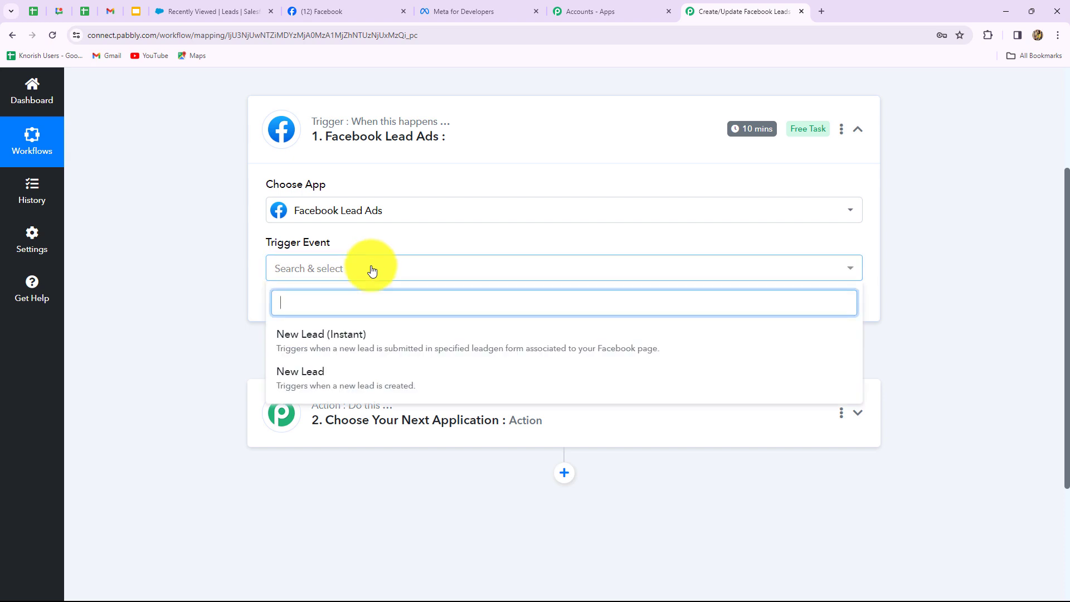
click(335, 340)
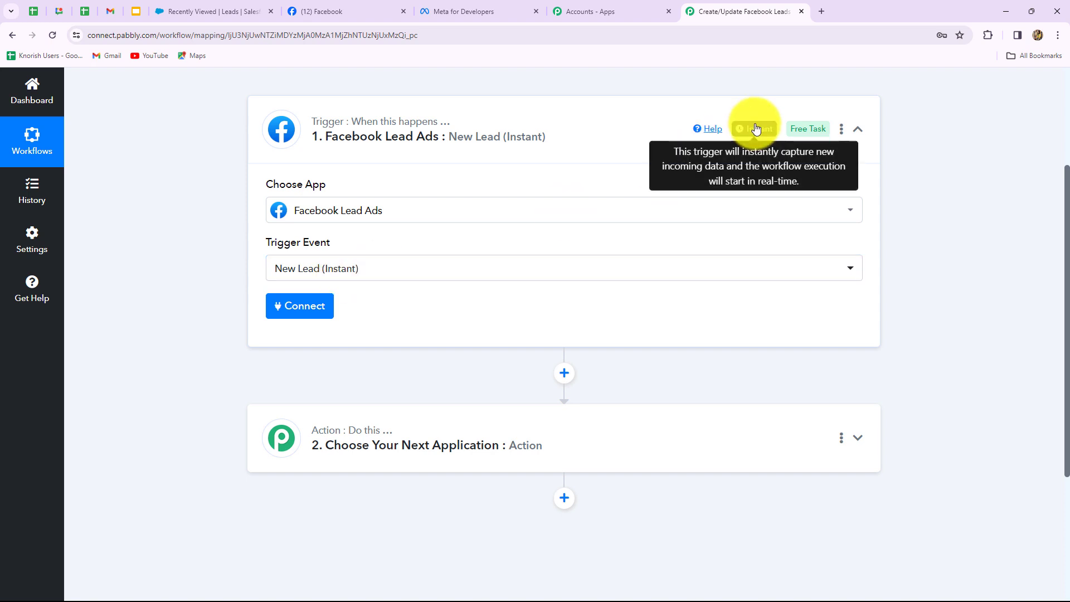
Add a new Facebook Lead Ads connection and authorize the Facebook account.
click(289, 310)
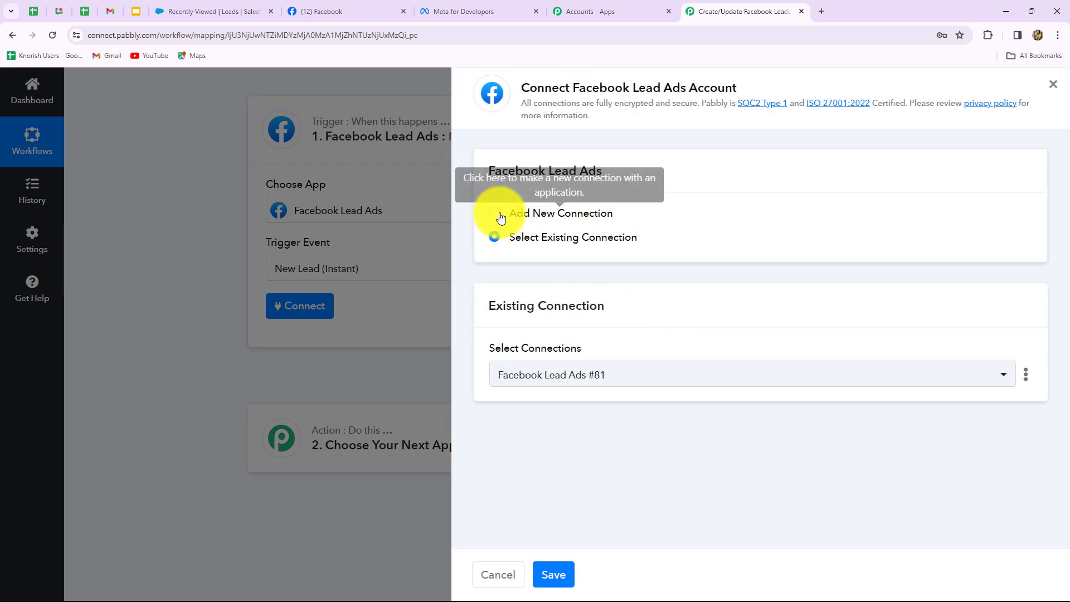
click(495, 216)
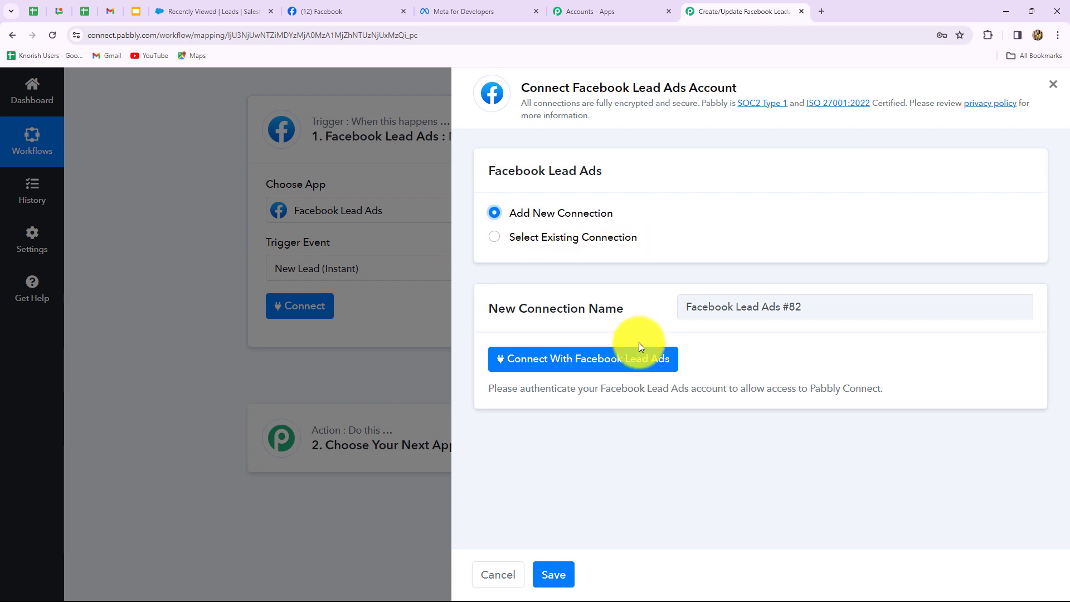
click(642, 370)
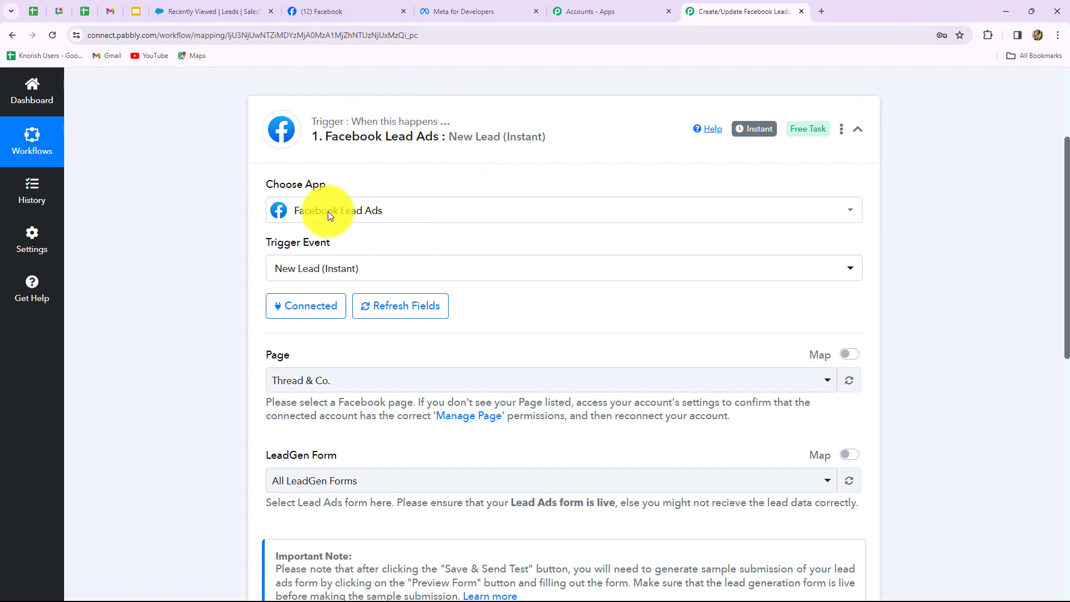
click(369, 14)
Check the Facebook page's name before returning to the trigger settings.
click(727, 13)
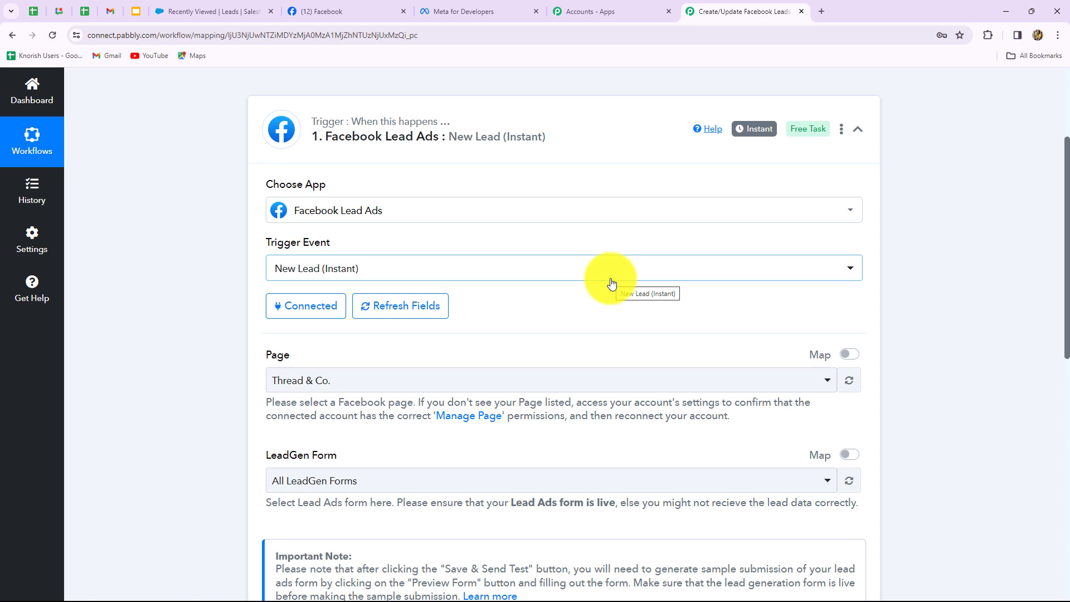
scroll(560, 312, down, 3)
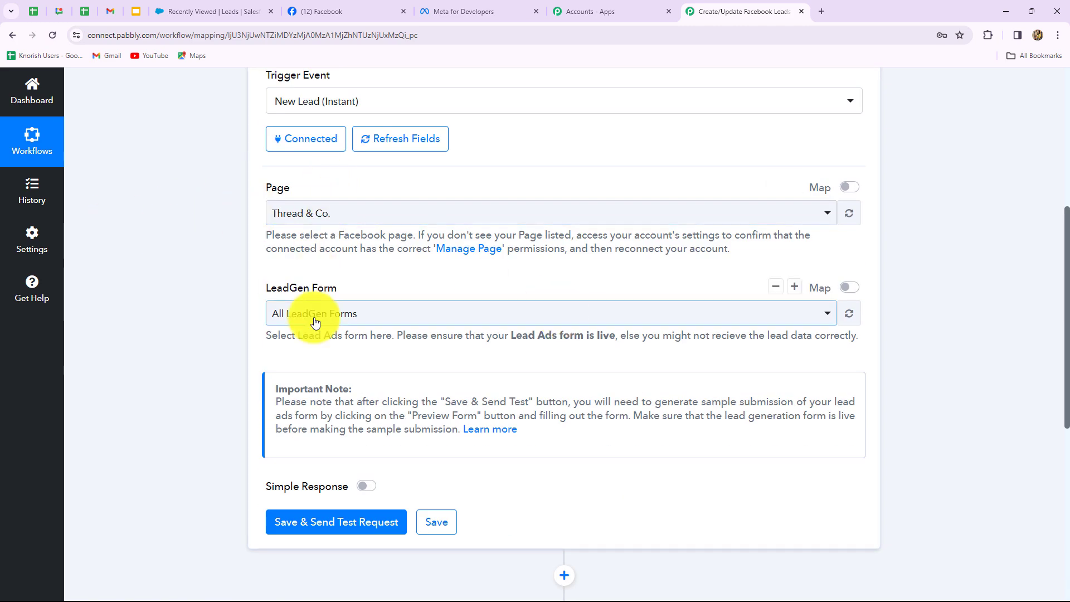
click(340, 14)
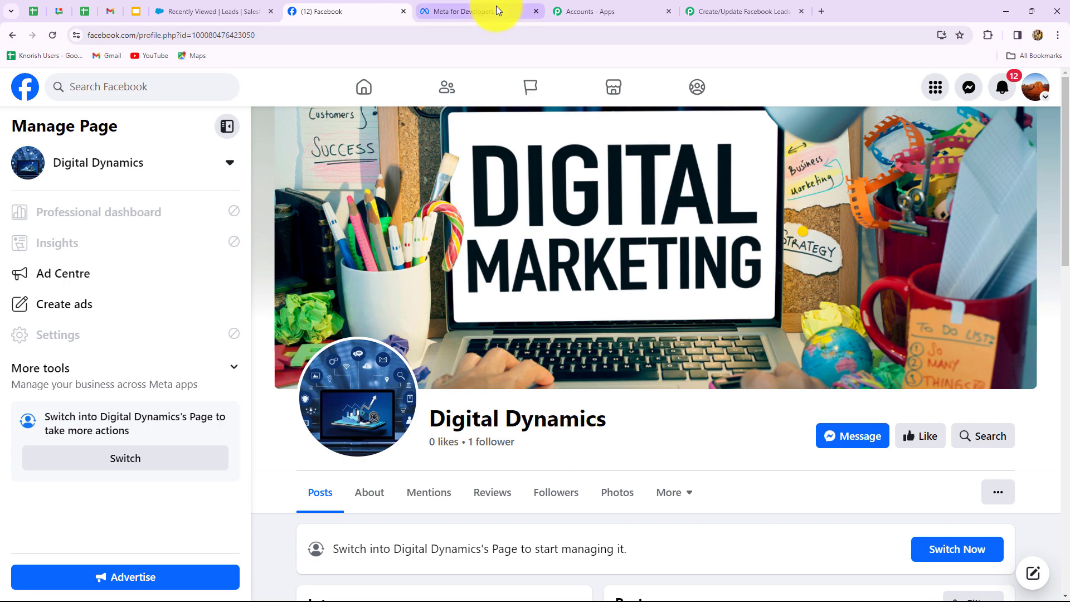
click(757, 9)
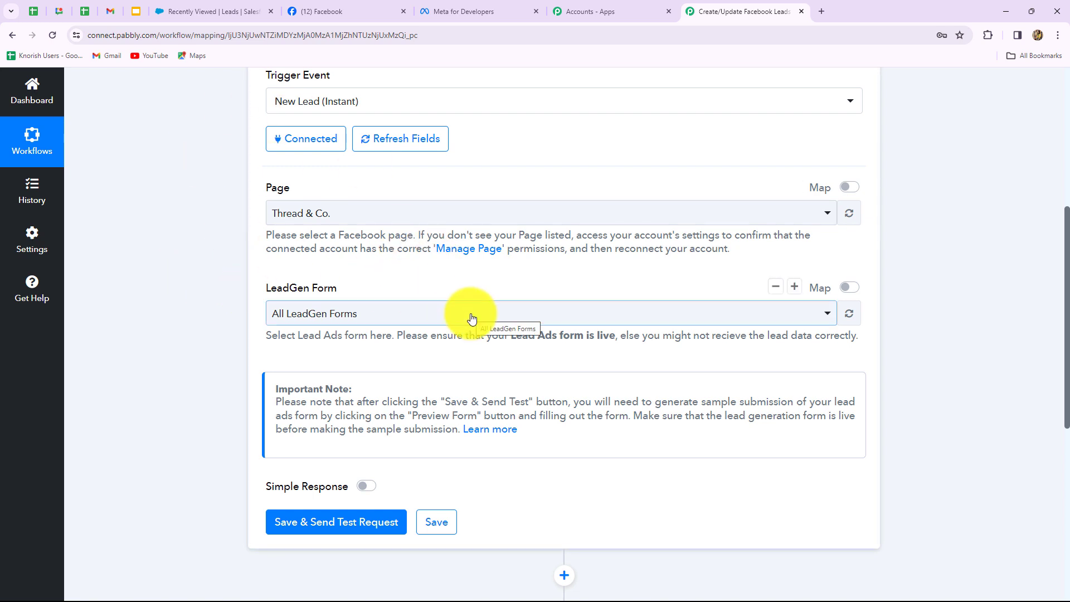
Select the Digital Dynamics page and Digital Marketing Form, then save and send a test request.
click(357, 211)
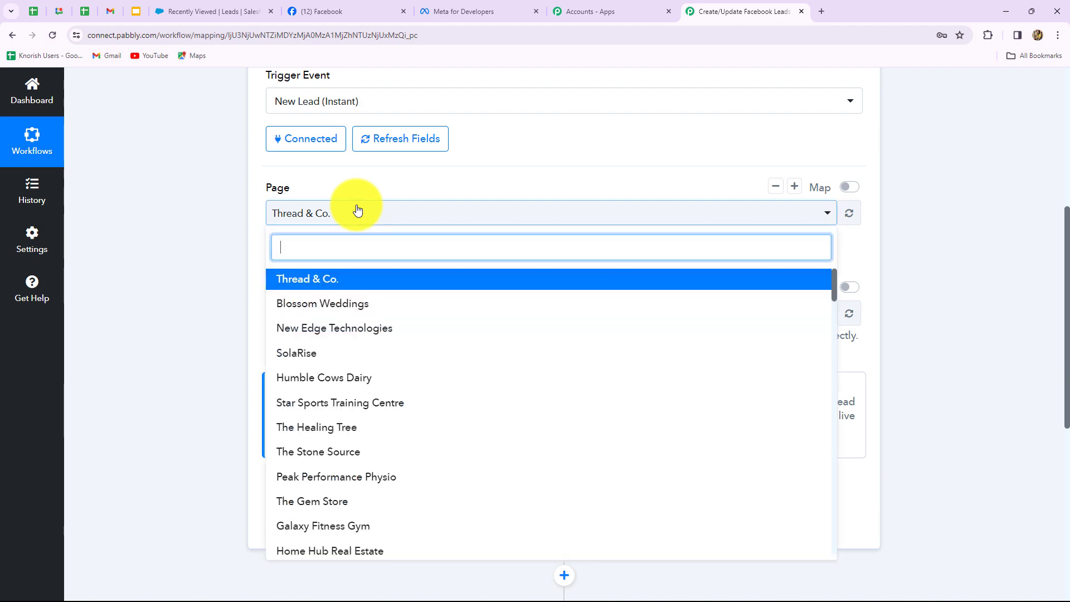
text(di)
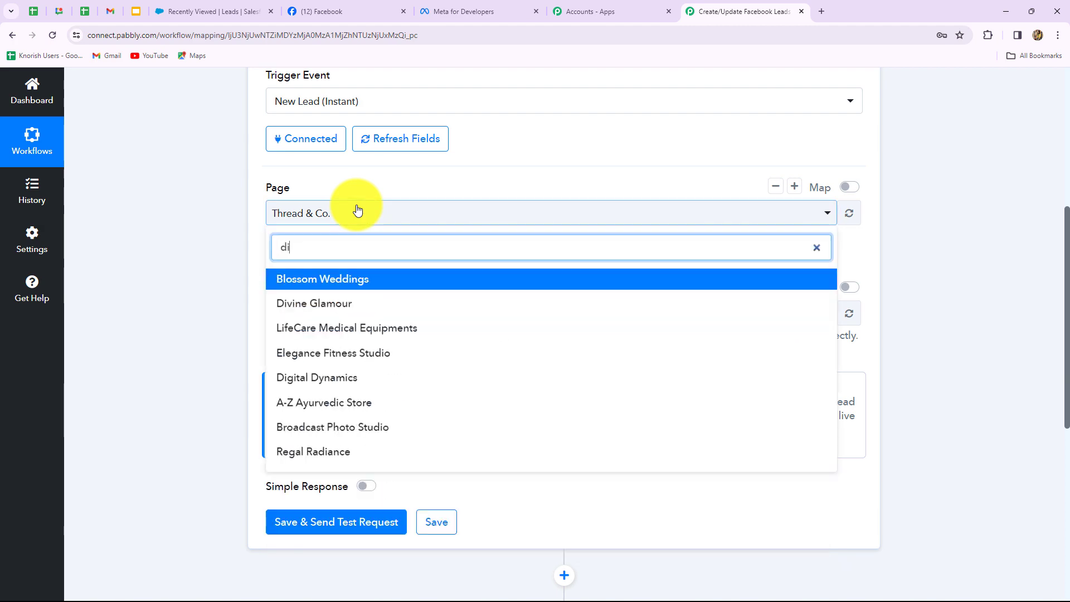
click(360, 377)
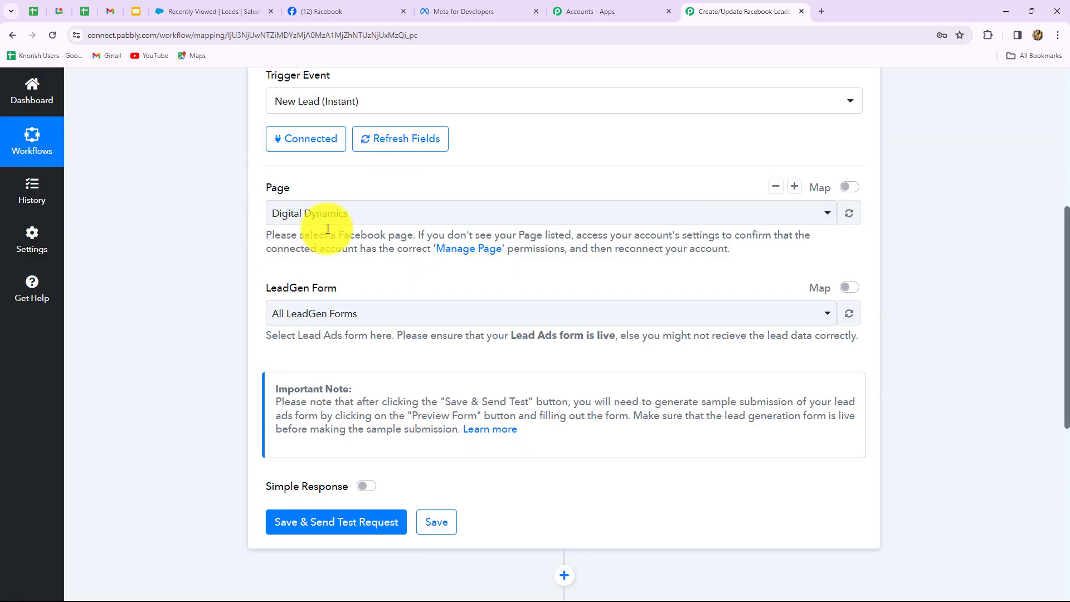
click(370, 313)
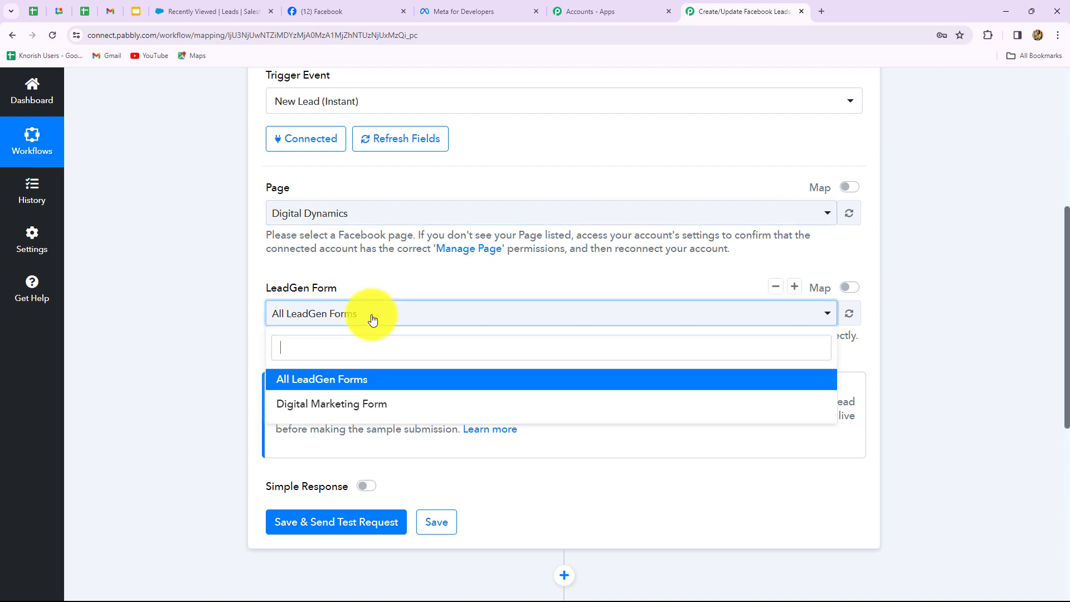
click(353, 405)
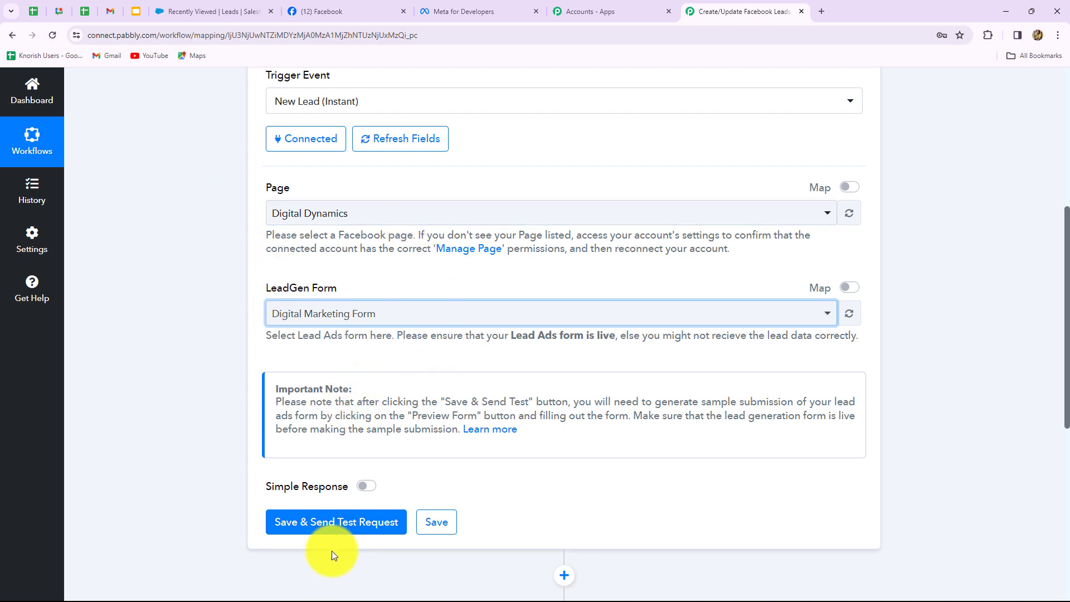
click(345, 524)
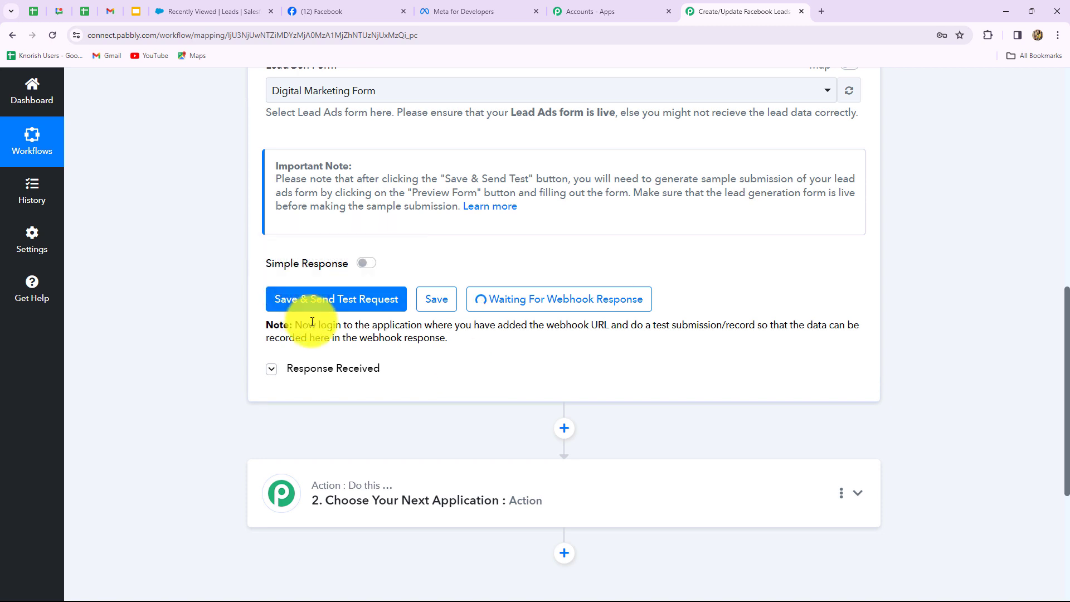
In Meta for Developers, go to Tools and open the Lead Ads RTU Debug Tool.
click(498, 14)
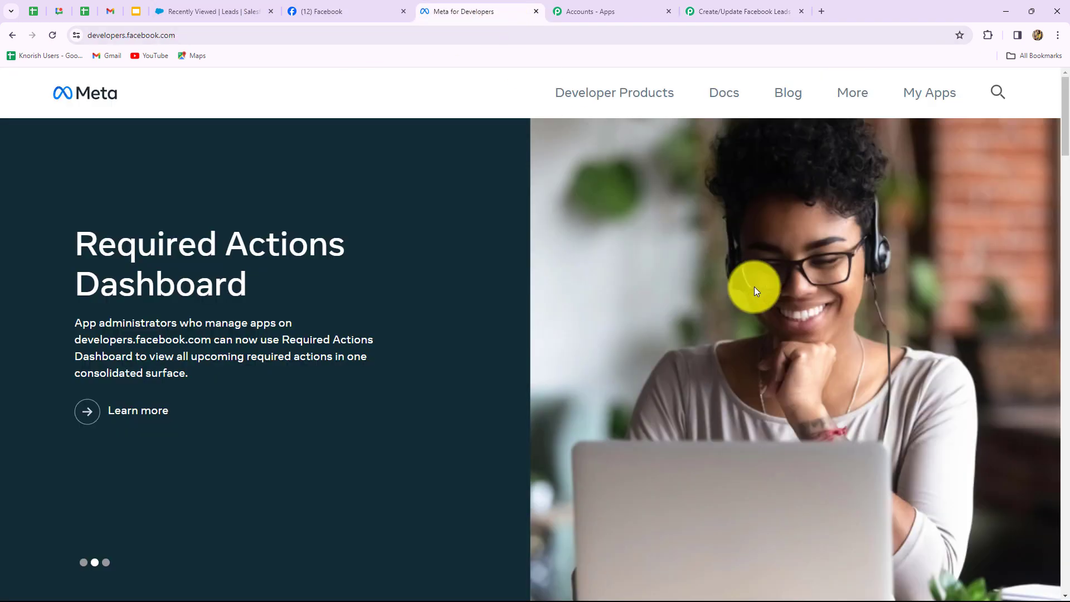
click(849, 100)
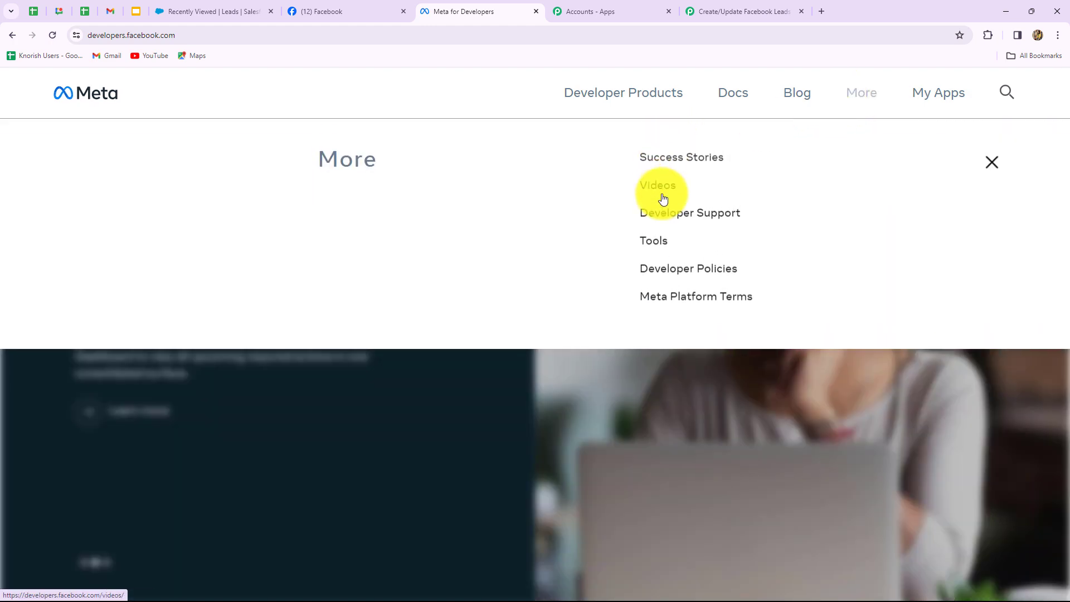
click(649, 256)
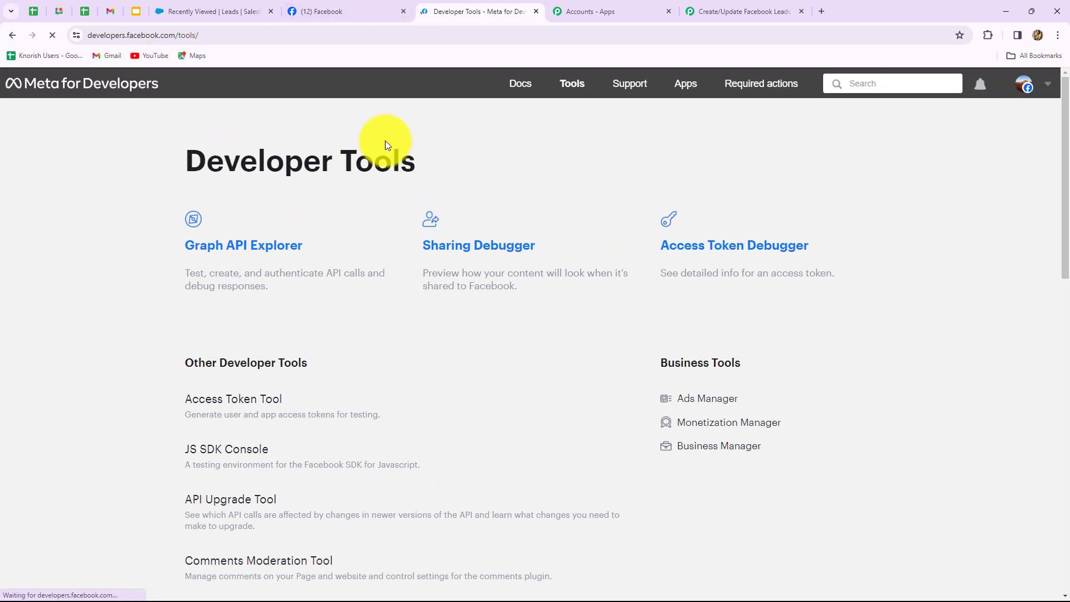
scroll(444, 312, down, 5)
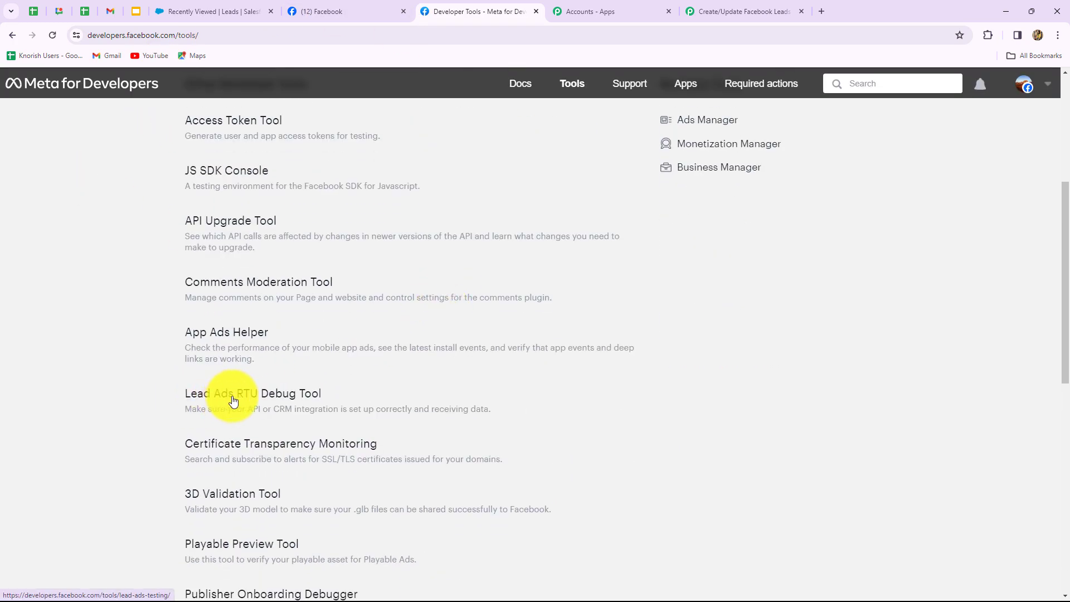
click(276, 396)
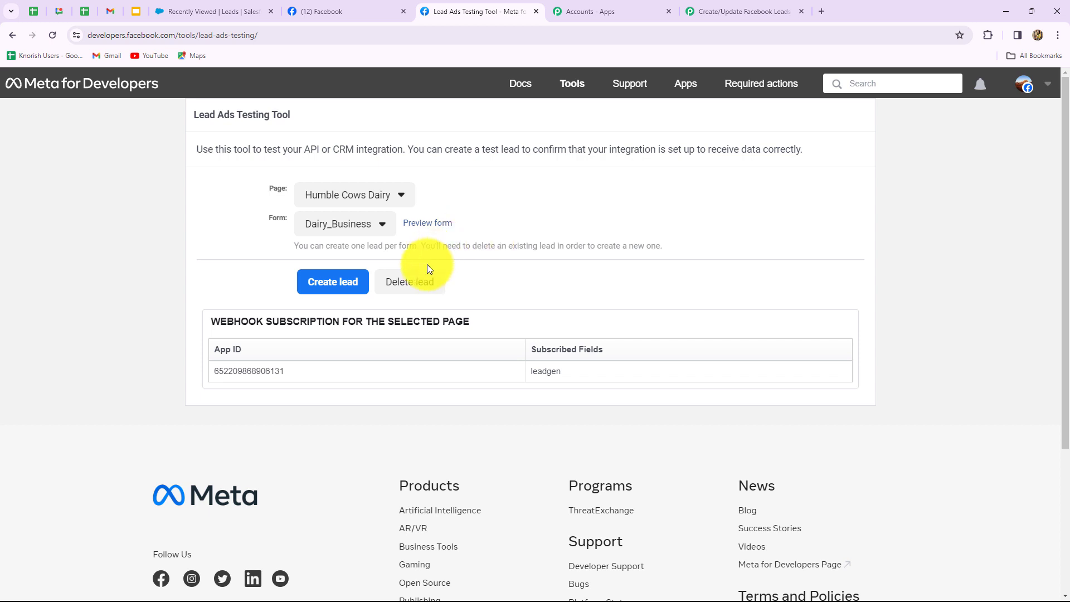
Select the Digital Dynamics page and delete its Digital Marketing Form's existing test lead.
click(358, 204)
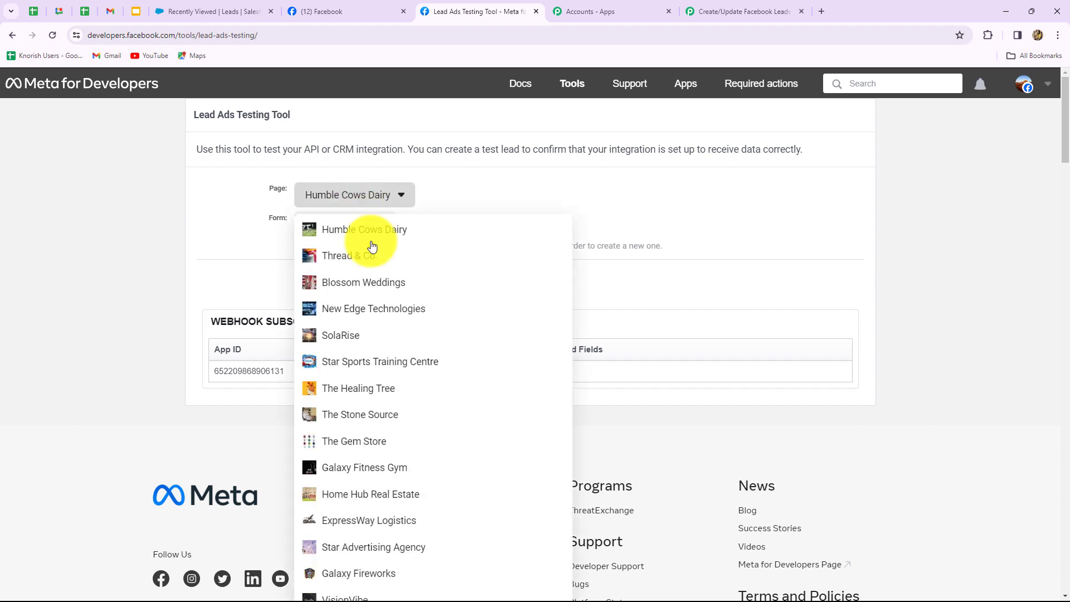
scroll(389, 389, down, 2)
scroll(388, 389, down, 20)
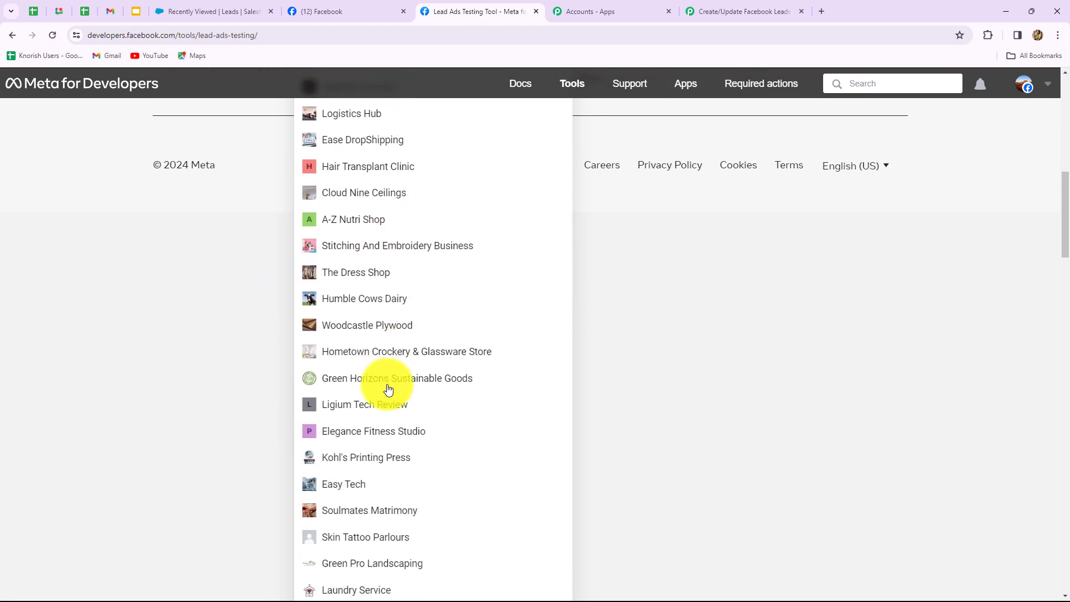
click(340, 527)
scroll(522, 455, up, 4)
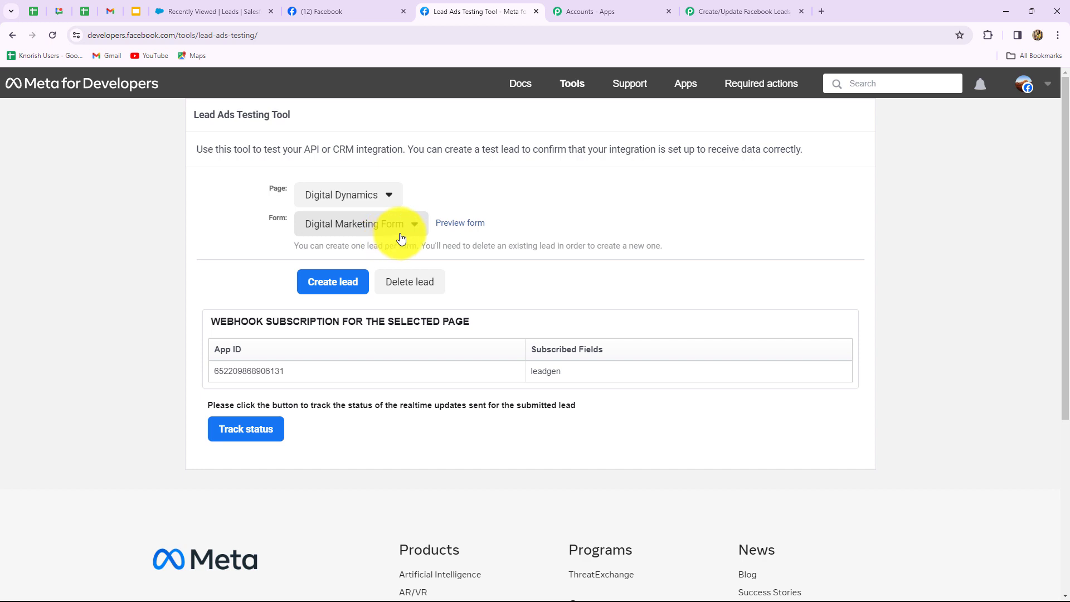
click(419, 288)
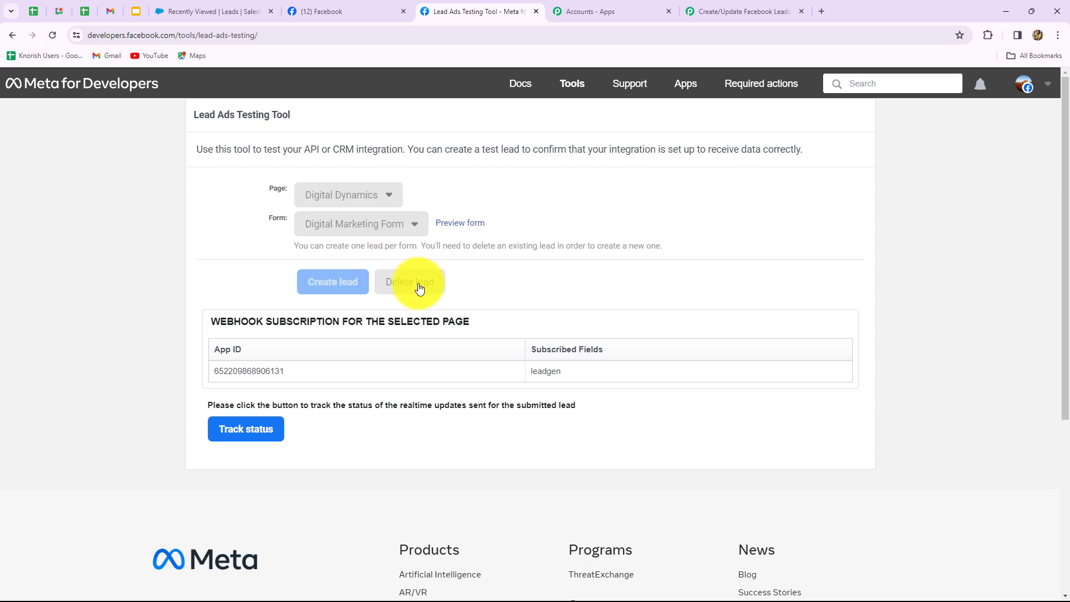
Reconfirm Digital Dynamics as the page and preview the lead form.
click(49, 38)
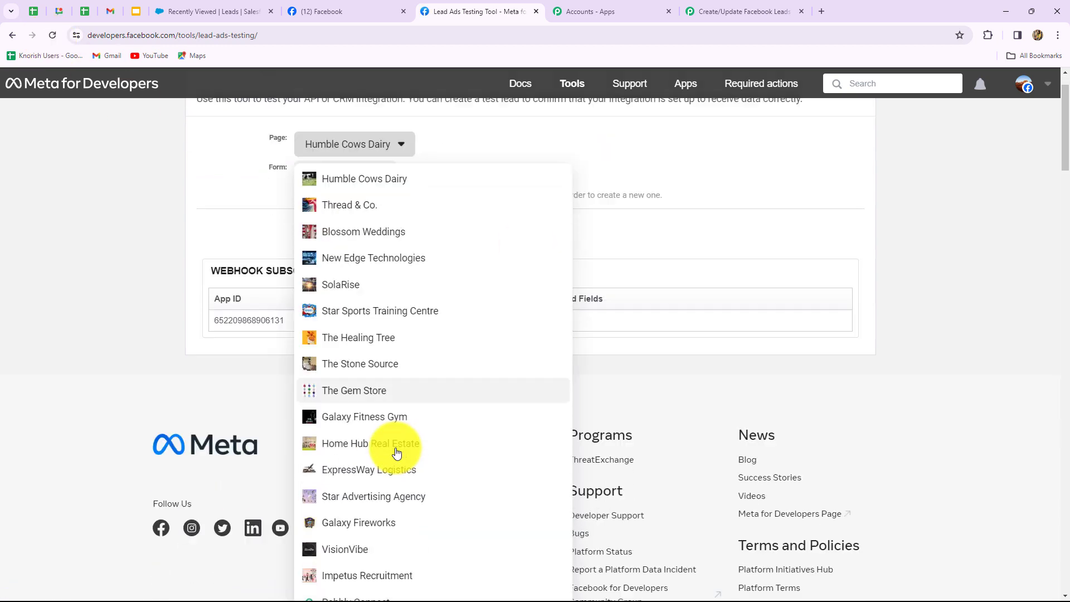
scroll(396, 448, down, 8)
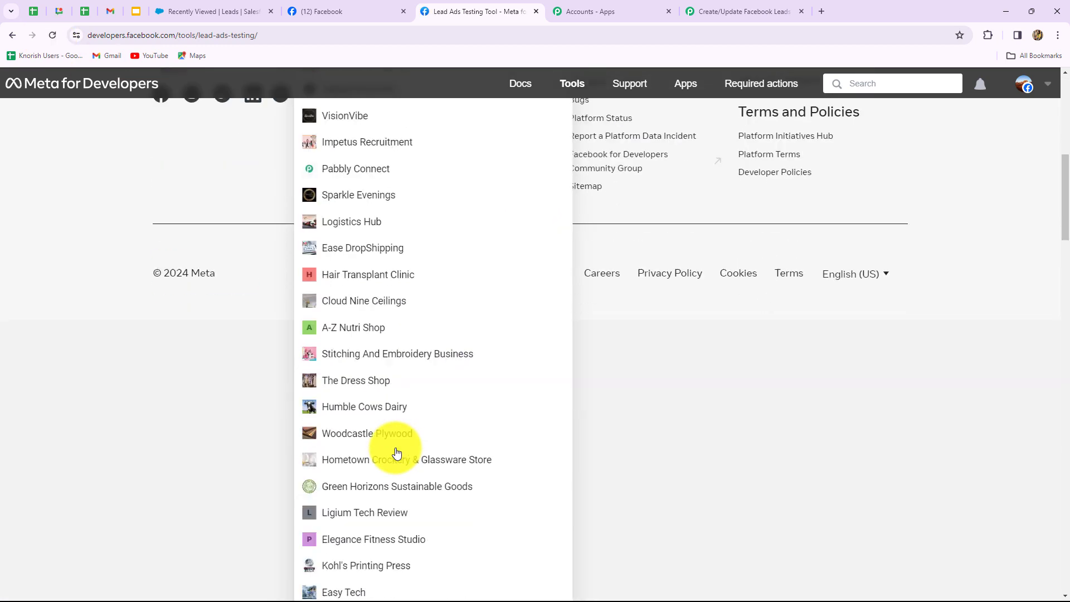
scroll(394, 446, down, 8)
click(398, 429)
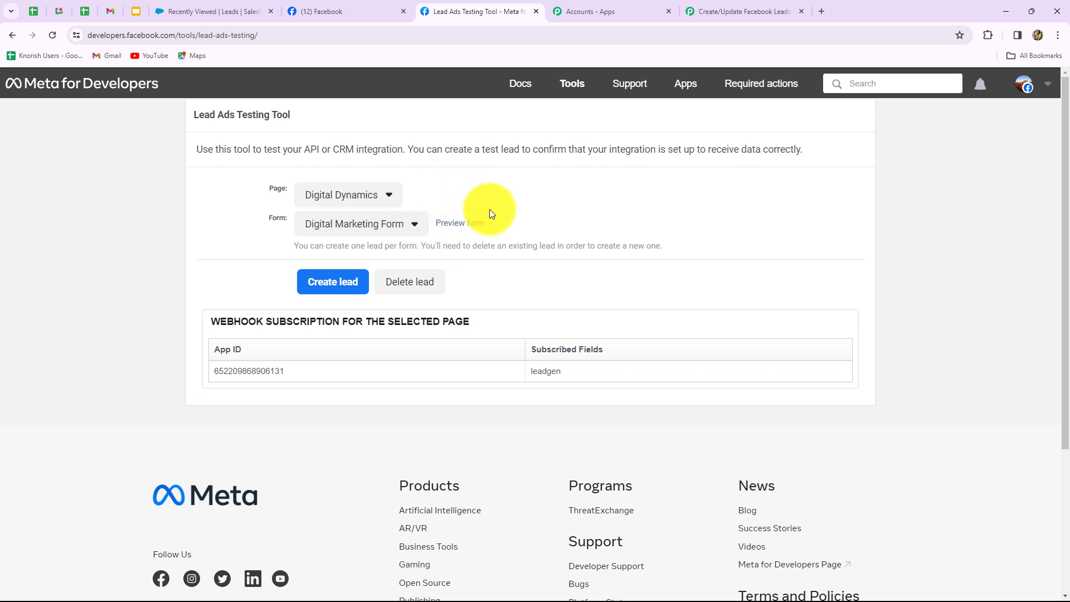
click(456, 225)
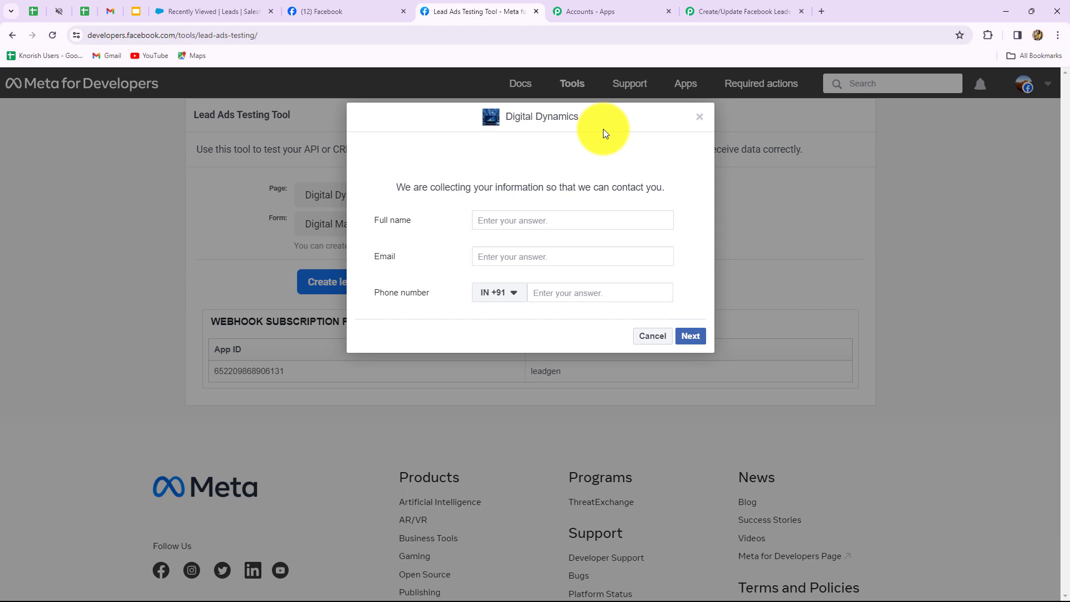
Enter the lead's full name, e-mail and phone number, then submit the test lead.
click(500, 220)
text(S)
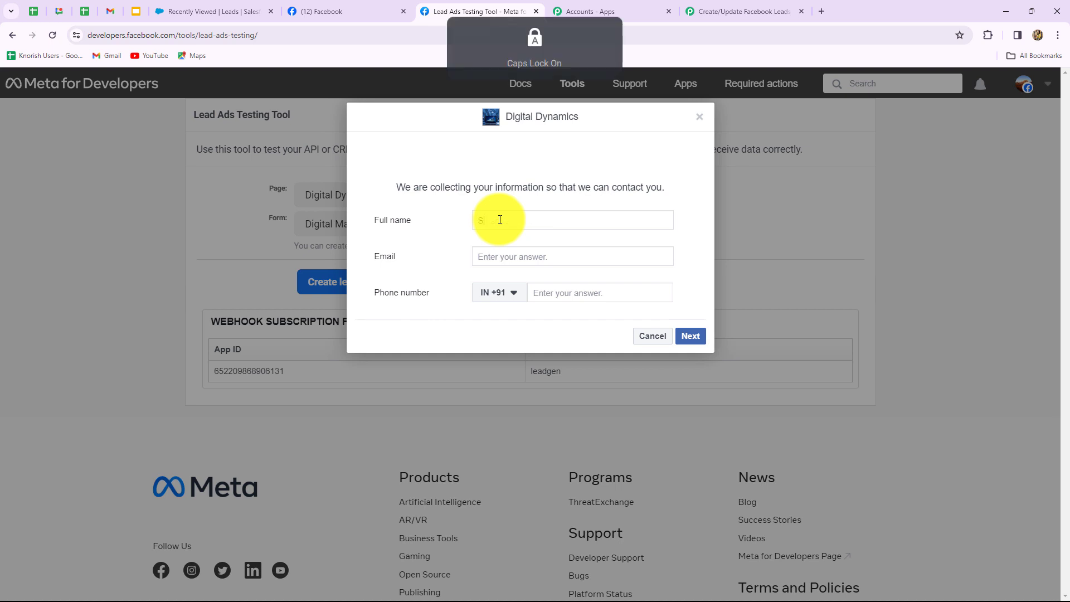
text(mart Lead)
click(492, 254)
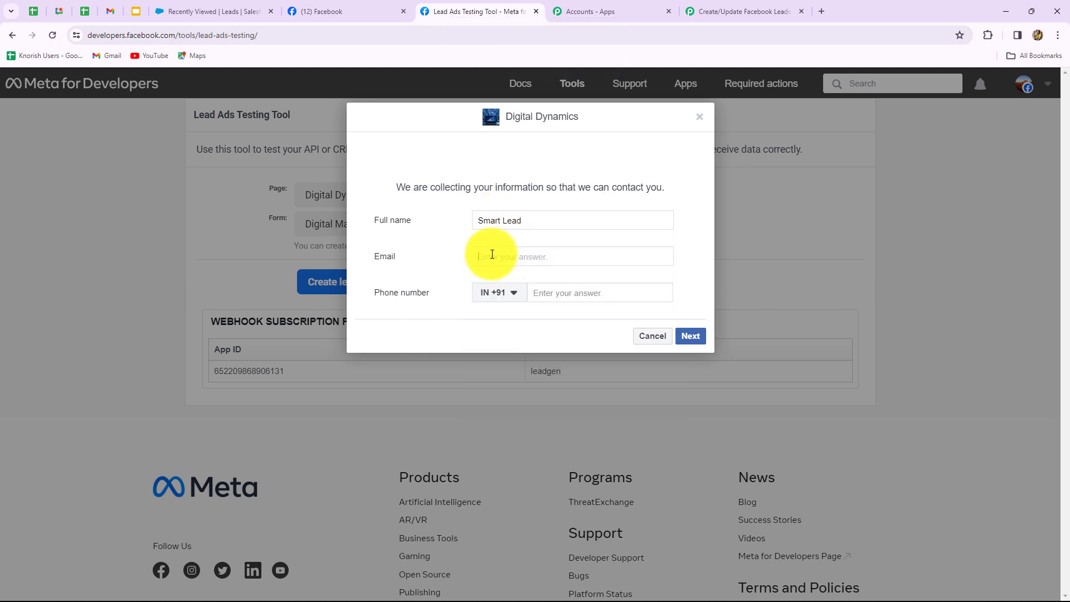
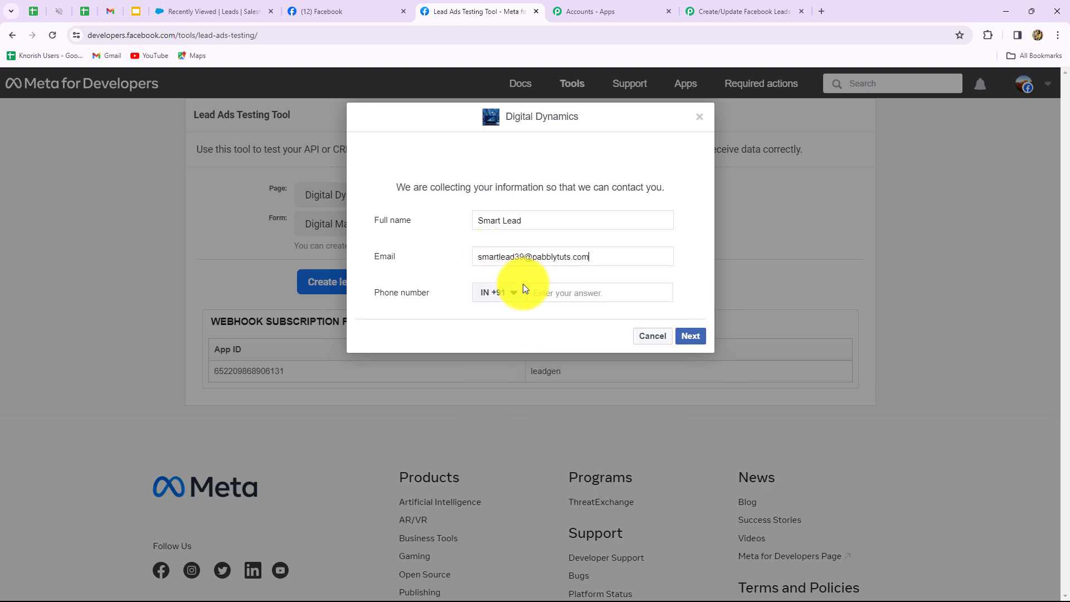
click(538, 289)
text(89898 98989)
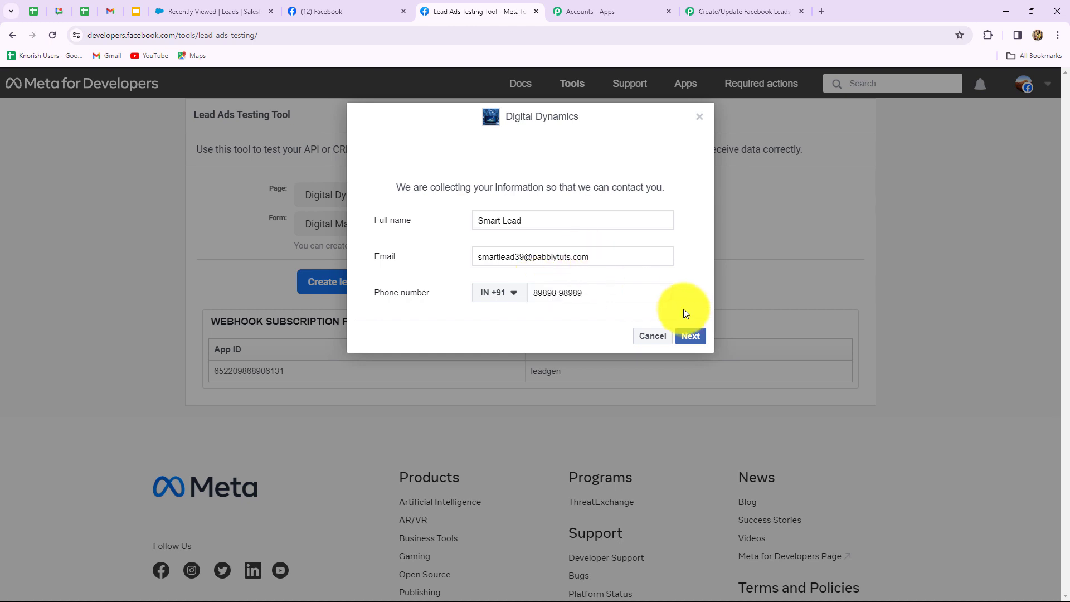
click(693, 338)
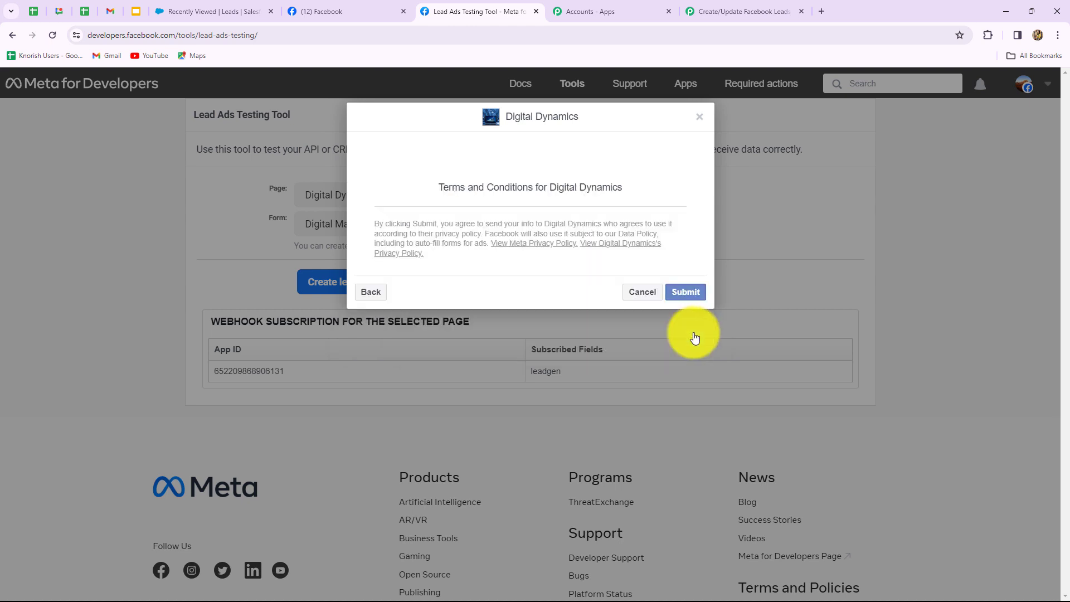
click(689, 291)
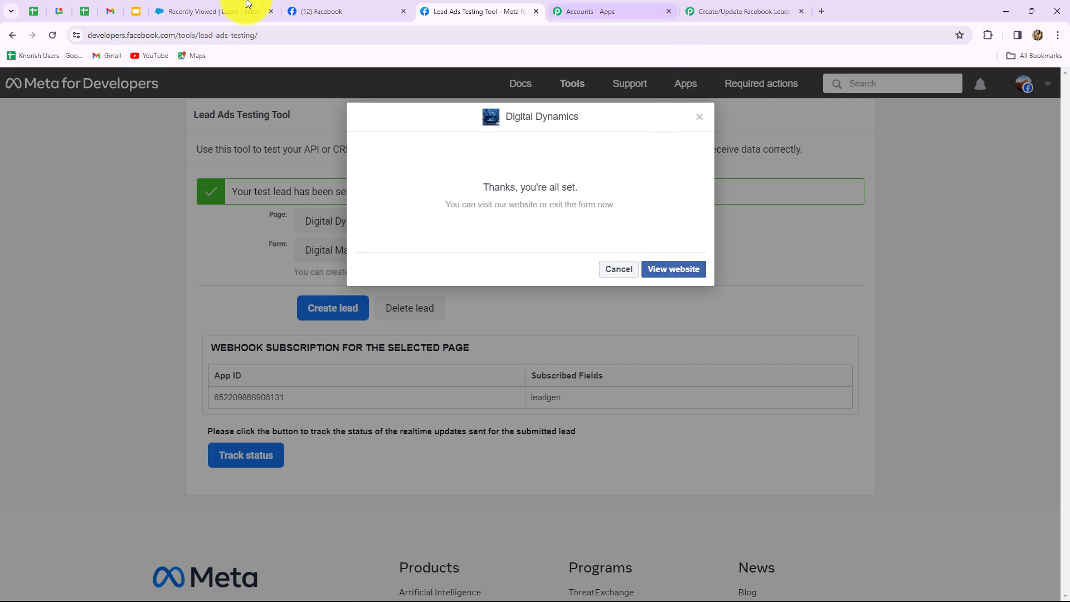
click(747, 11)
Verify the test lead's name, e-mail, phone and form ID in Response Received, then expand the action step.
scroll(809, 131, down, 5)
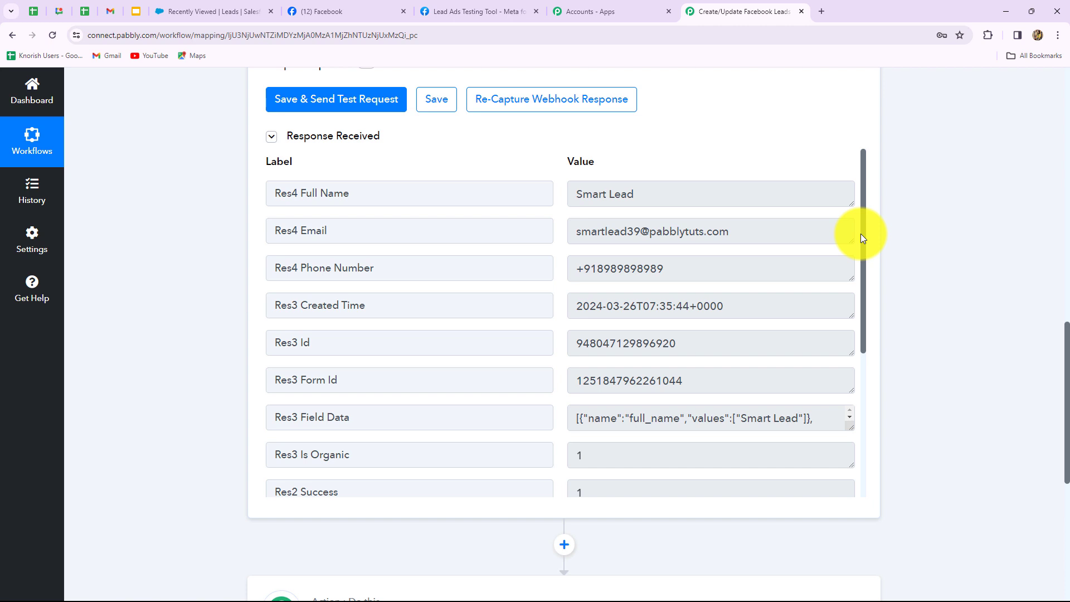
scroll(935, 309, down, 5)
scroll(935, 308, down, 2)
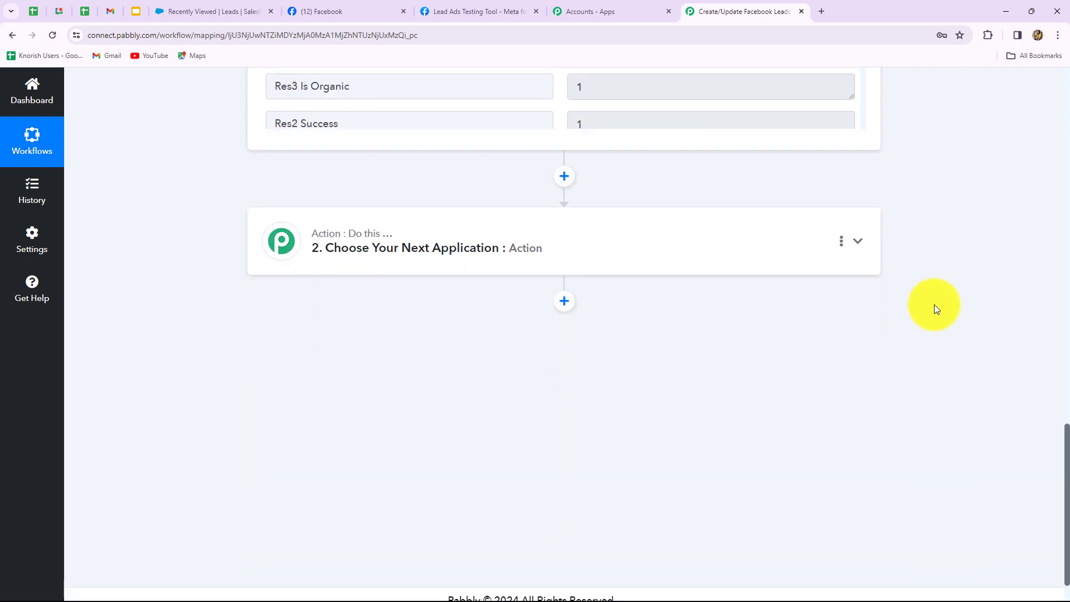
scroll(935, 309, up, 5)
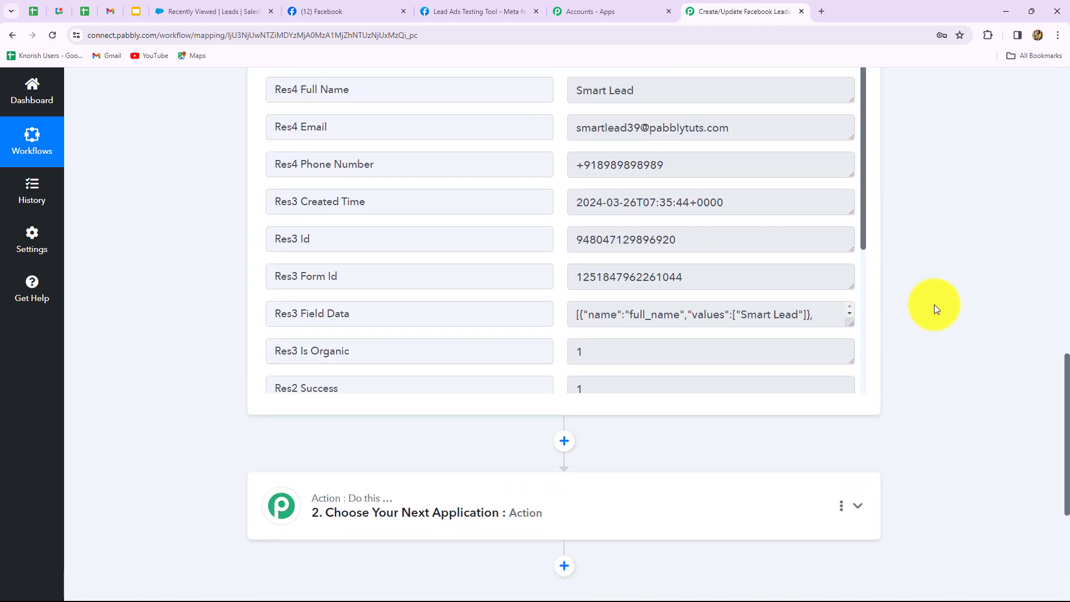
scroll(933, 304, up, 3)
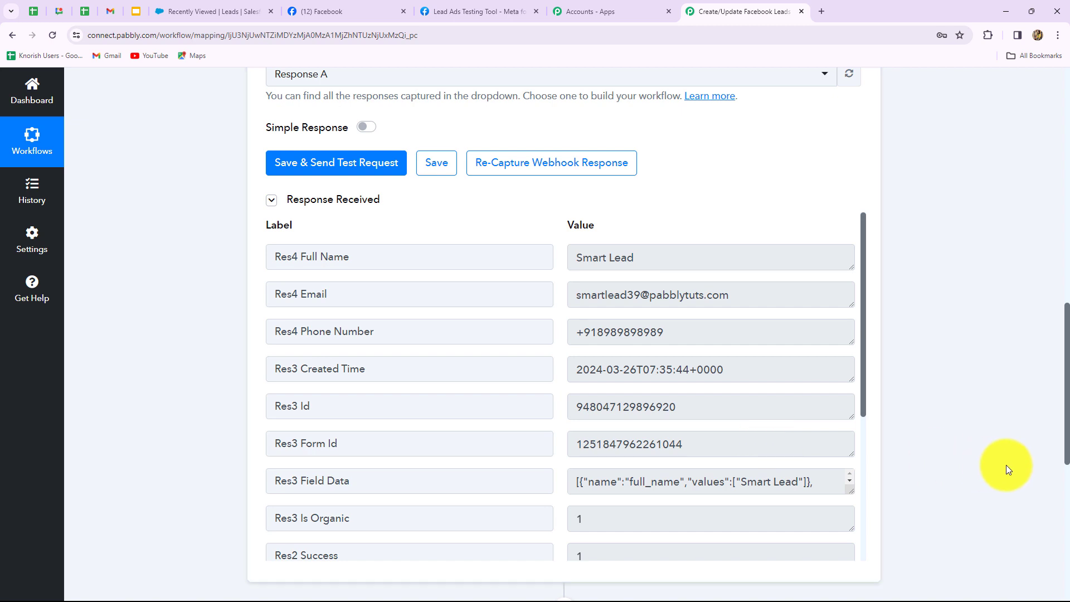
scroll(1005, 465, down, 2)
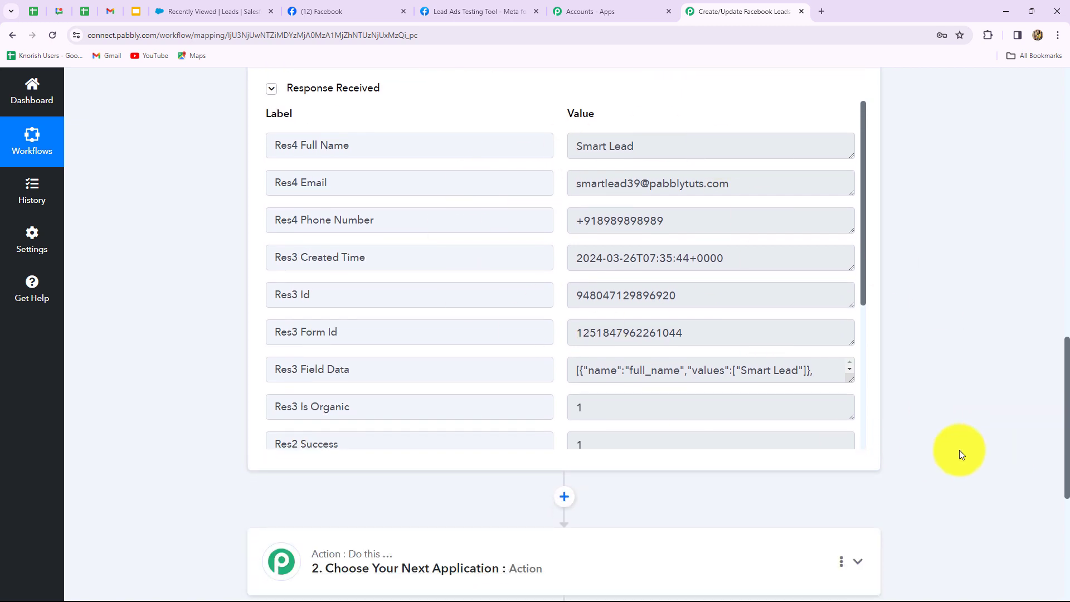
scroll(959, 450, down, 4)
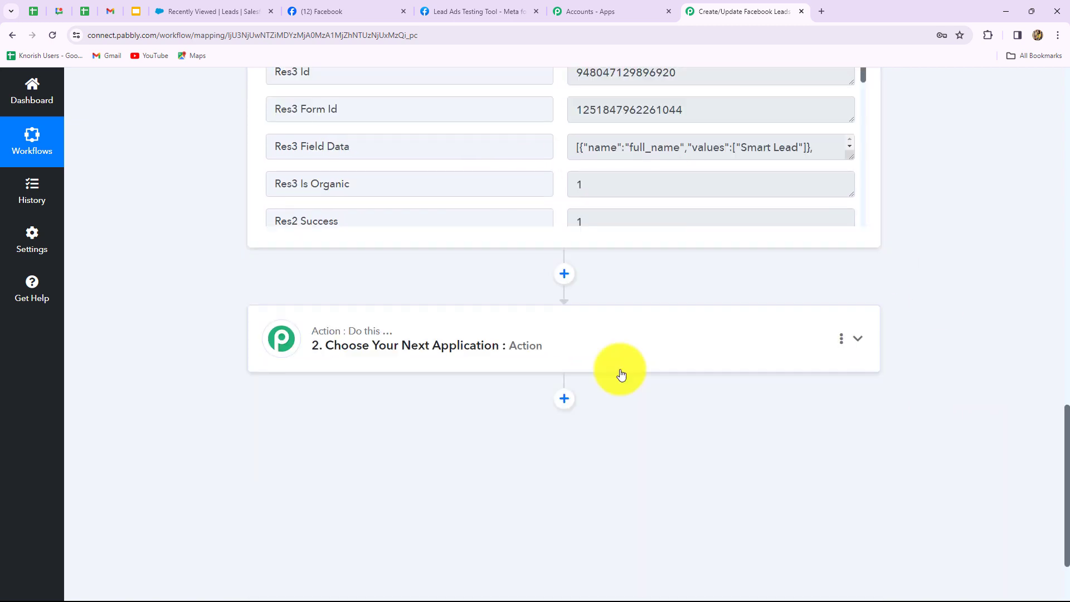
scroll(620, 372, up, 3)
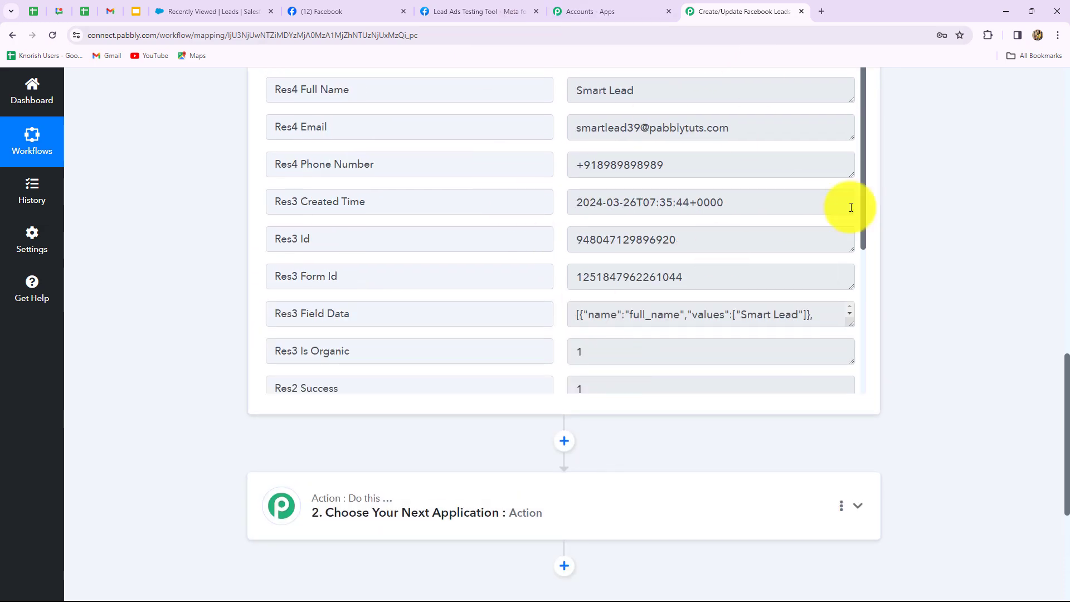
scroll(960, 358, down, 4)
click(528, 290)
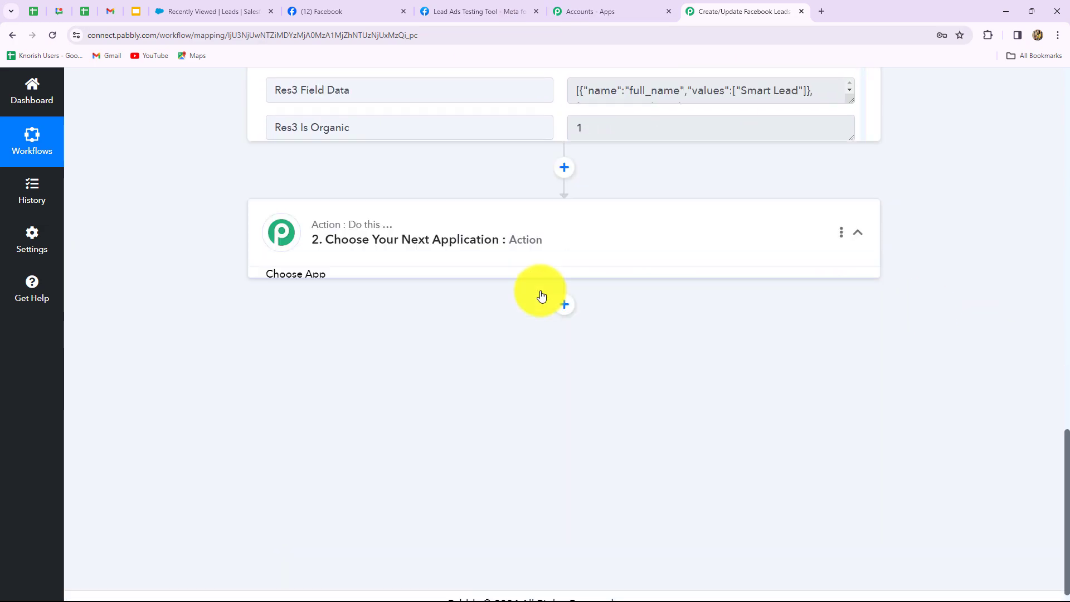
Choose Salesforce as the action app with the Search Record action event.
click(318, 312)
key(Caps_Lock)
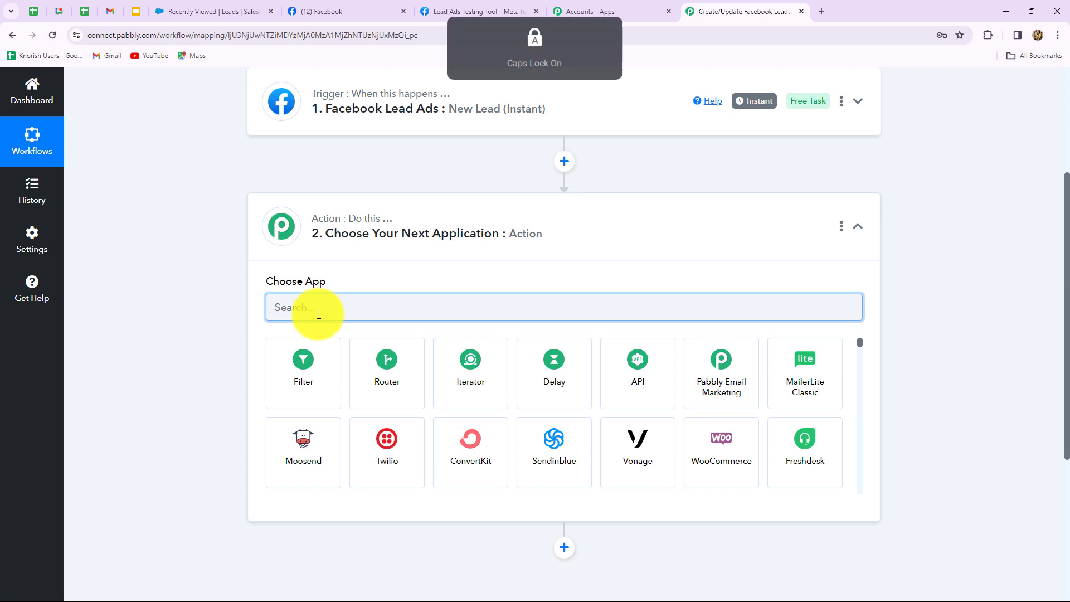
text(Sale)
click(491, 378)
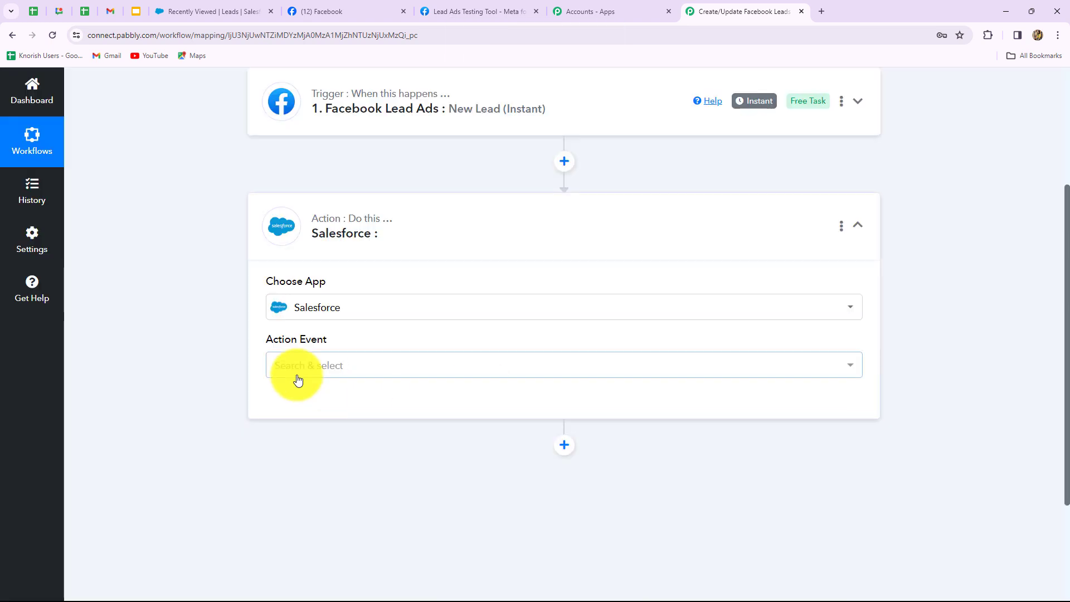
click(298, 380)
text(f)
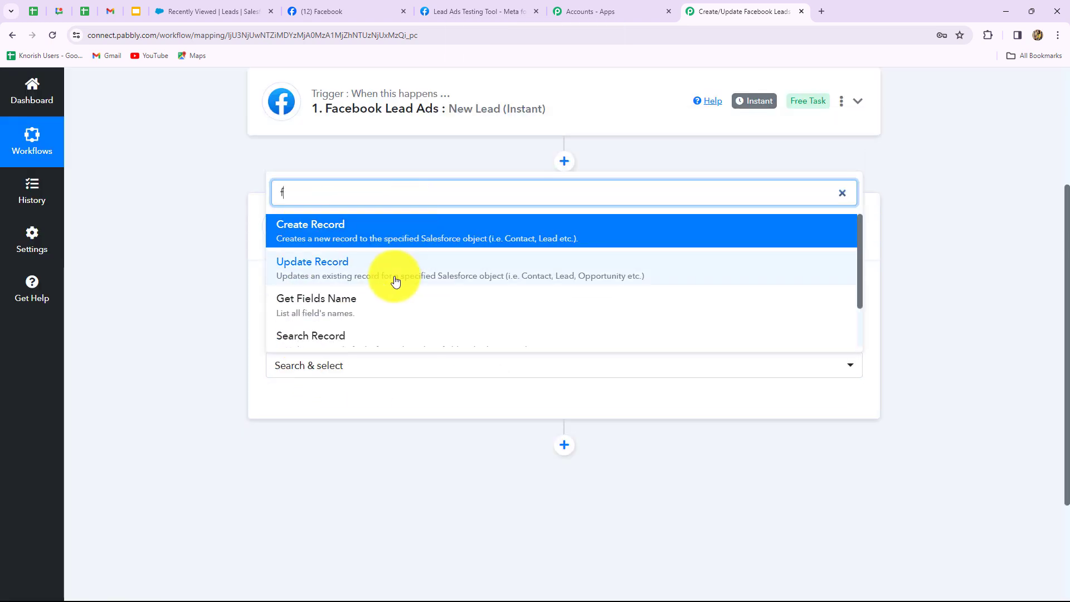
click(367, 335)
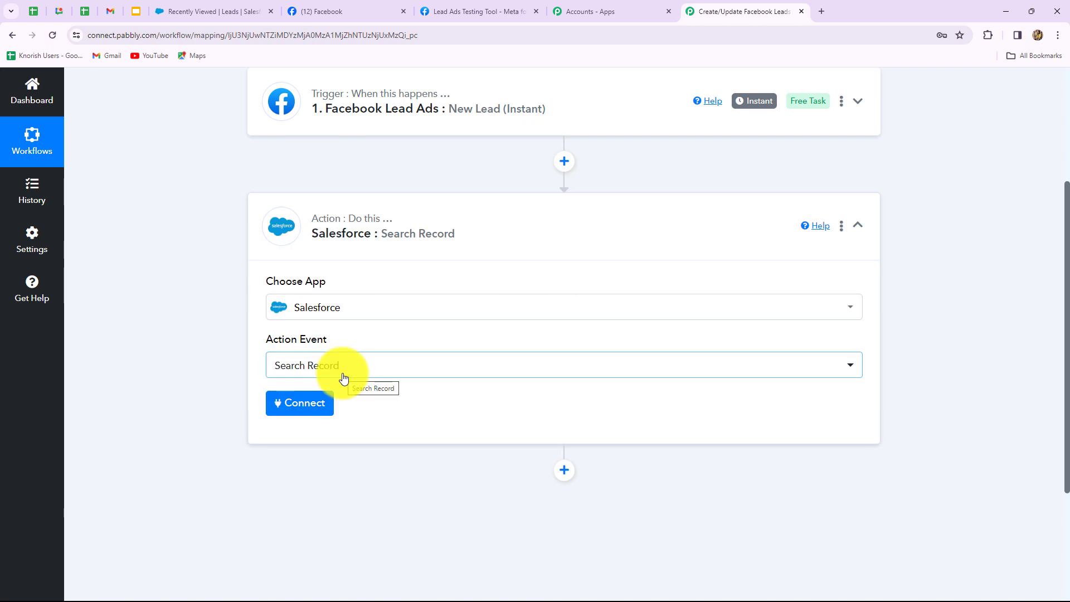
Add a new Salesforce connection and allow Pabbly access to the account.
click(297, 404)
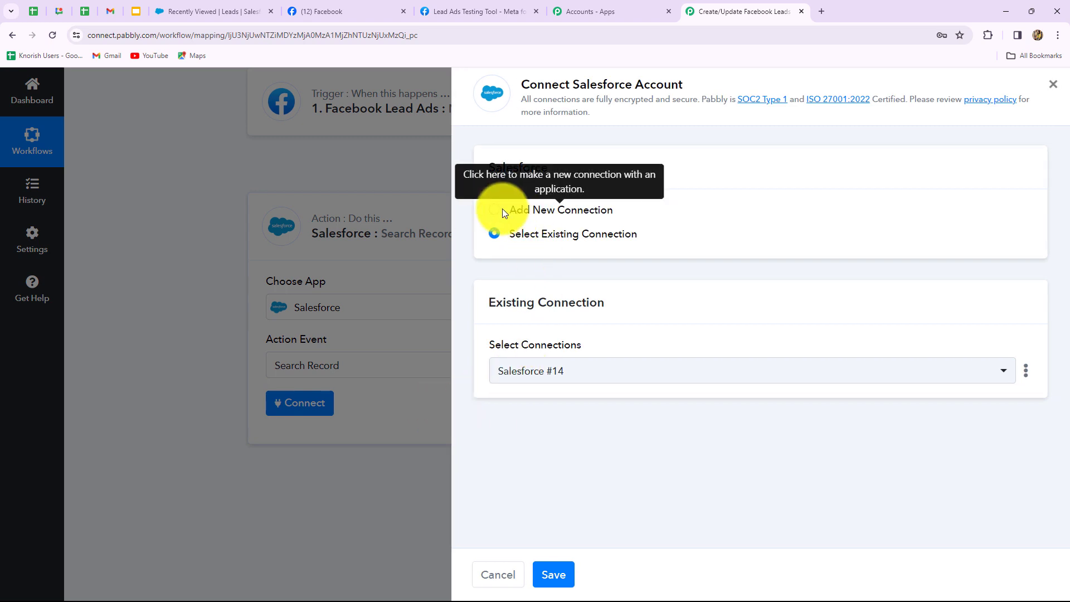
click(519, 211)
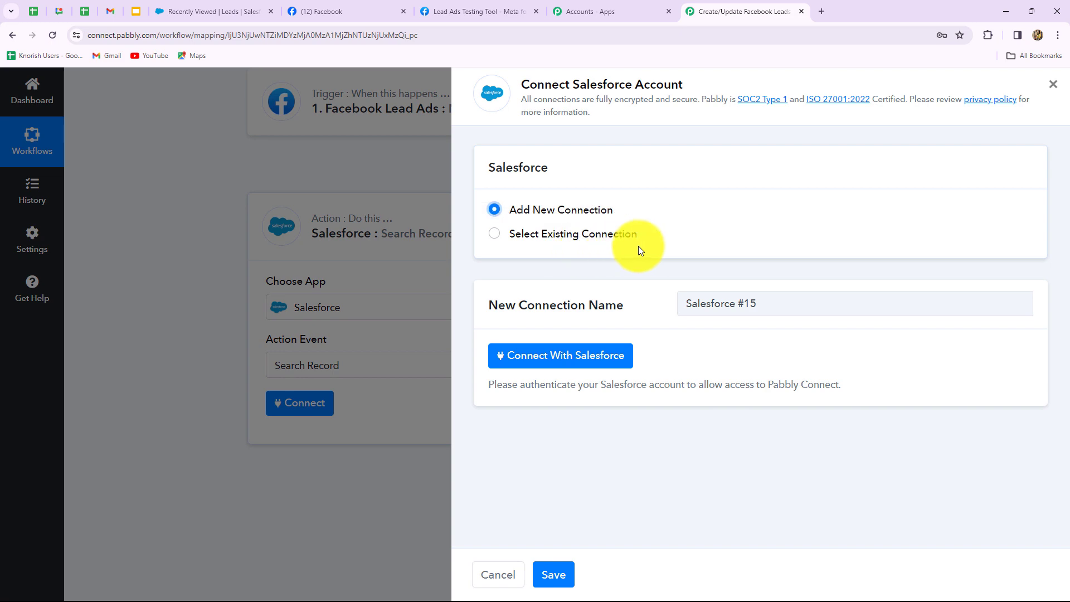
click(560, 363)
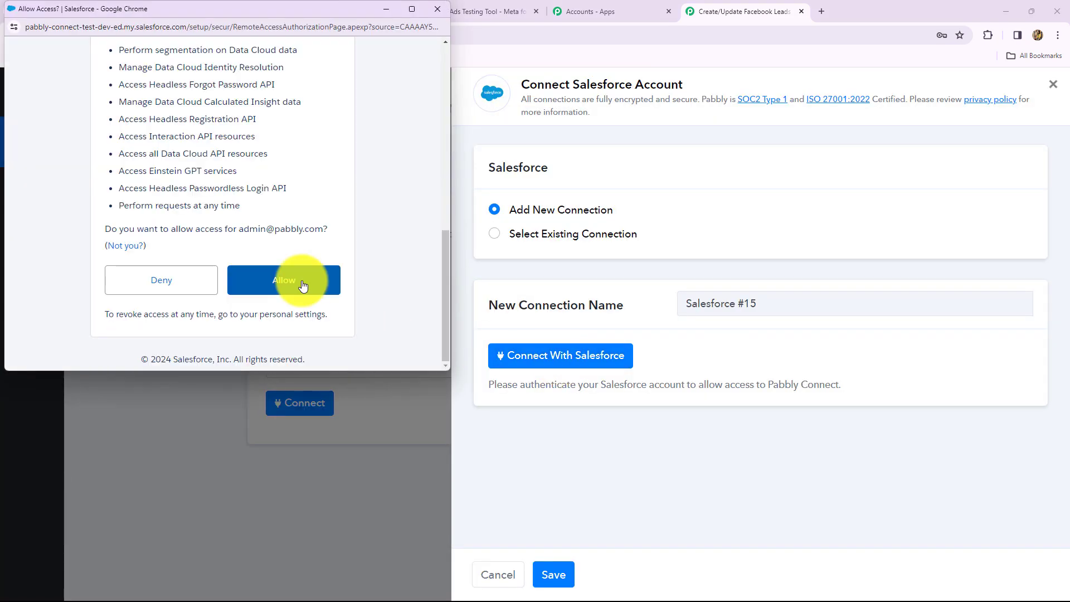
scroll(301, 283, up, 10)
scroll(302, 285, down, 10)
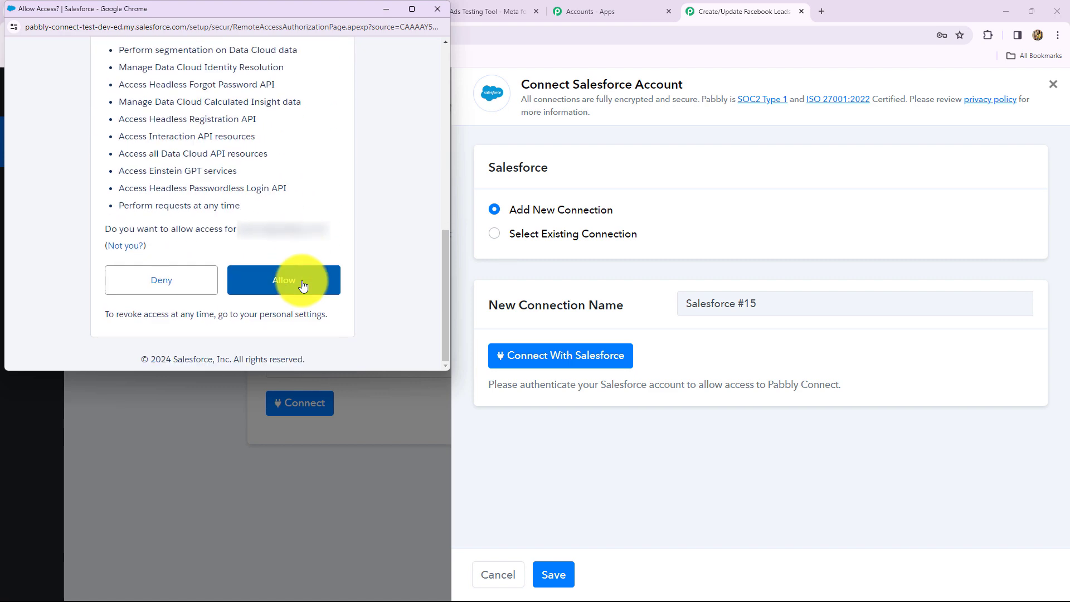
click(303, 286)
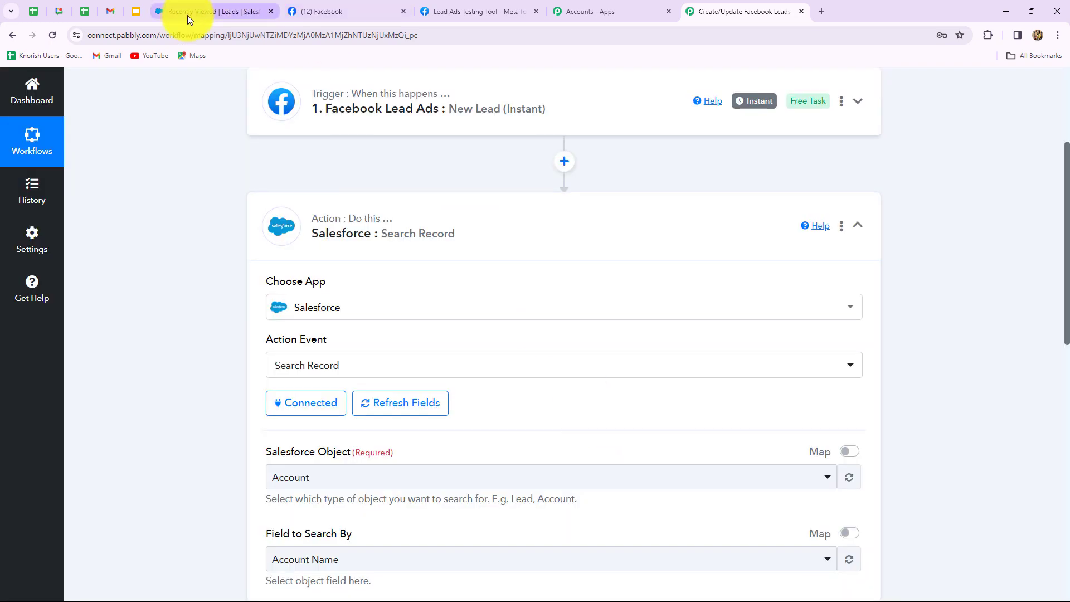
Set Salesforce Object to Lead and Field to Search By to Email.
click(220, 10)
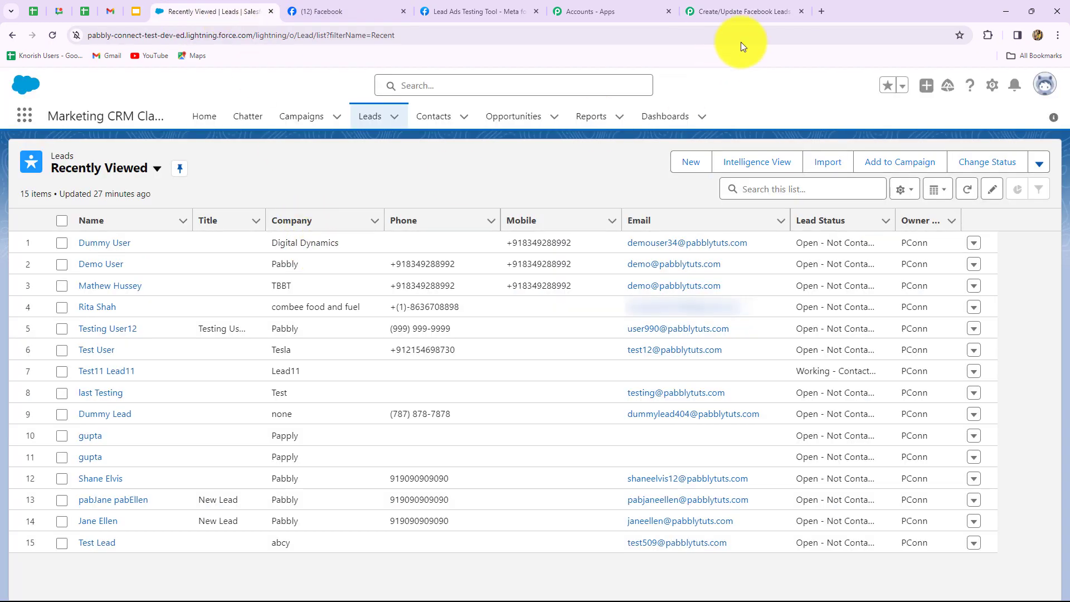
click(739, 19)
scroll(780, 303, down, 6)
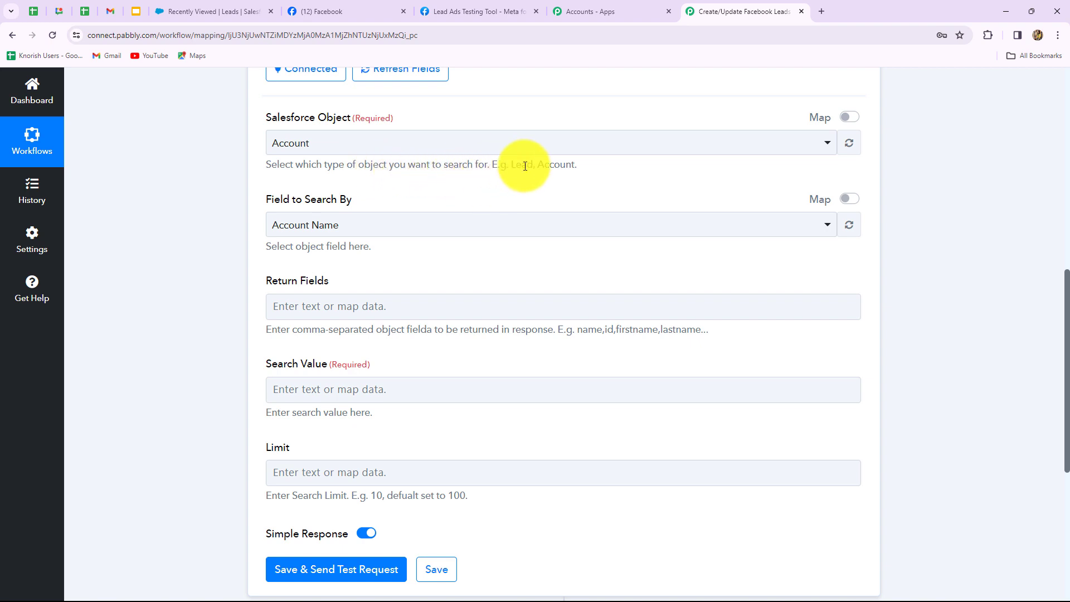
click(356, 146)
text(lead)
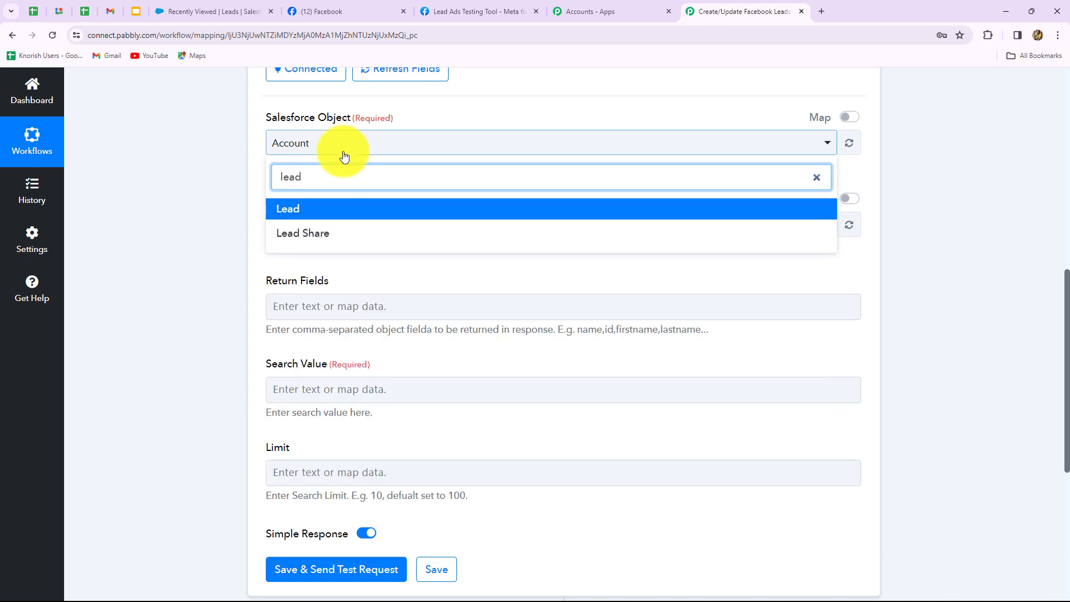
click(294, 210)
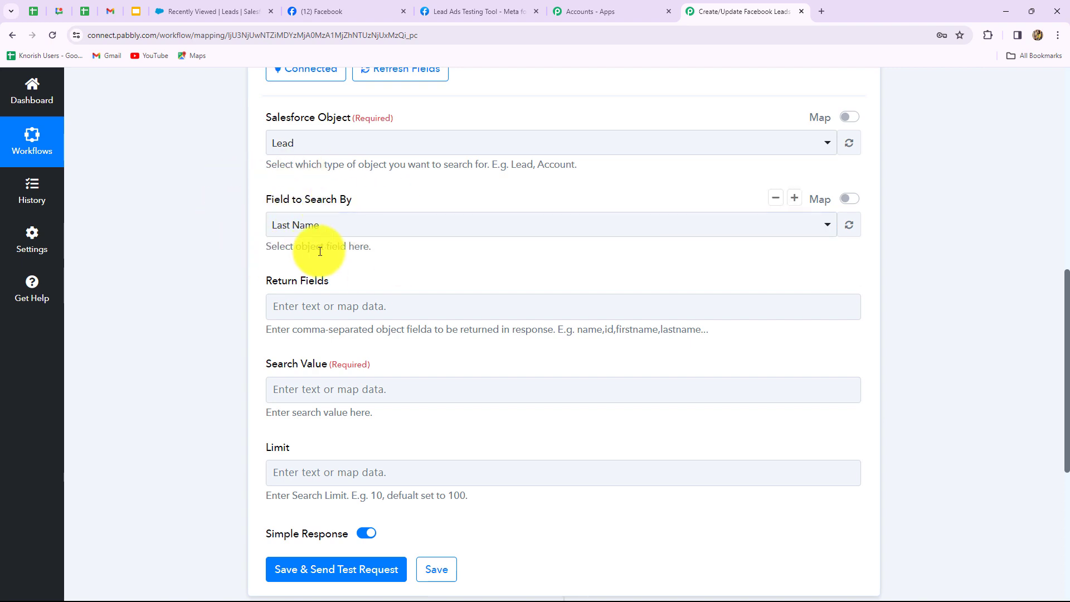
click(338, 224)
text(ema)
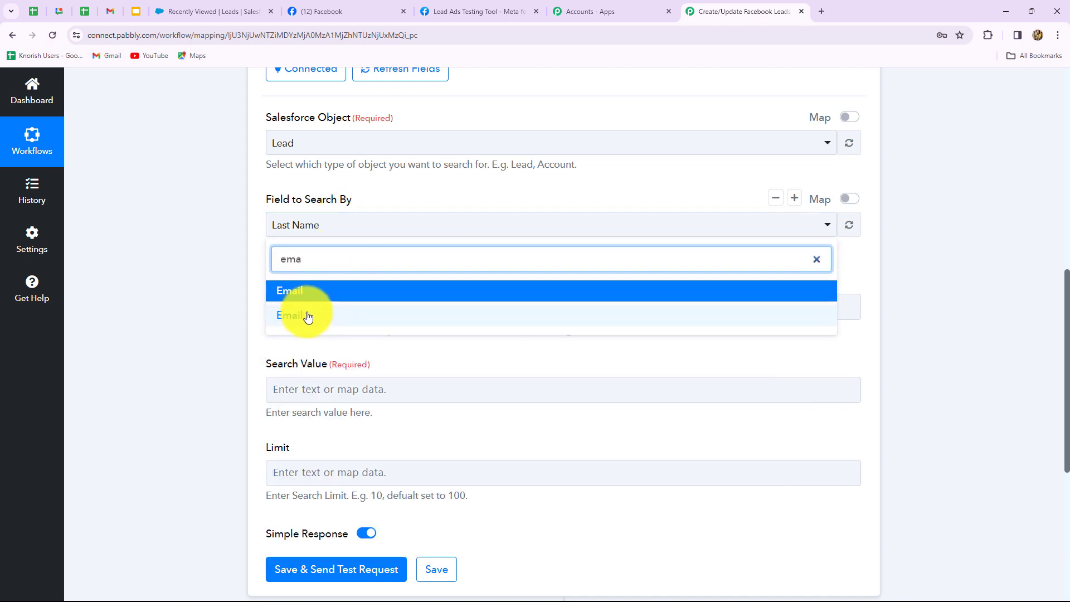
click(301, 307)
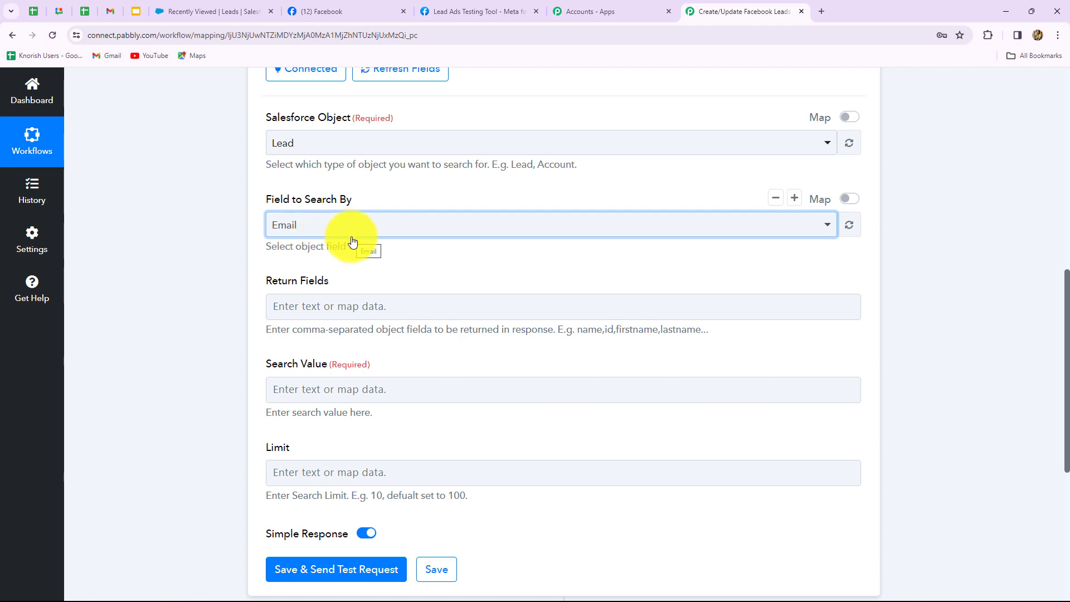
scroll(365, 263, down, 4)
scroll(365, 263, up, 3)
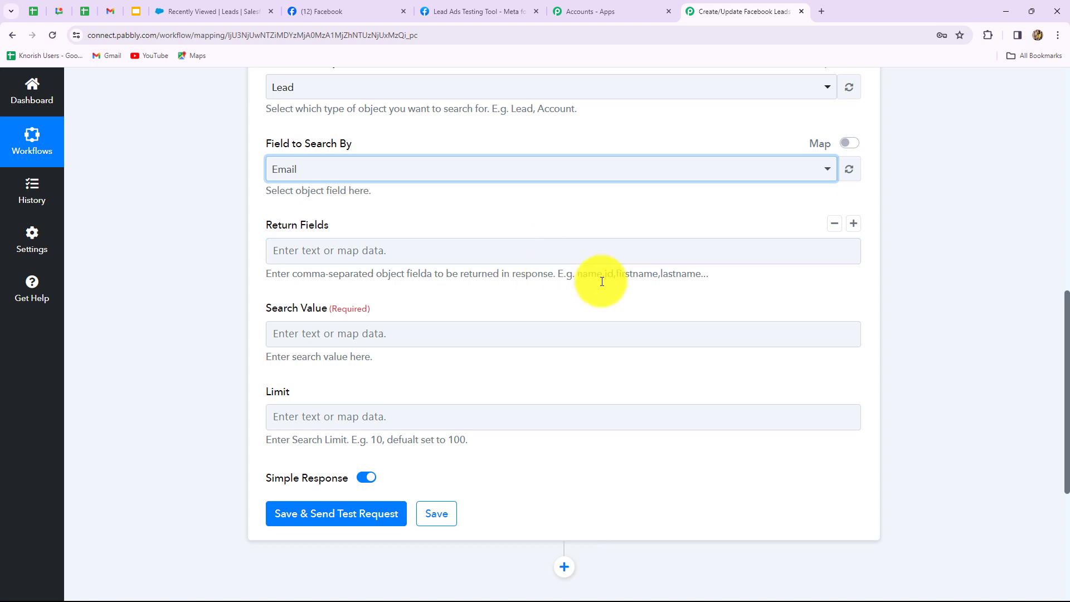
Enter 'First Name, Last Name, Email' and ID as the Return Fields.
click(304, 239)
click(303, 240)
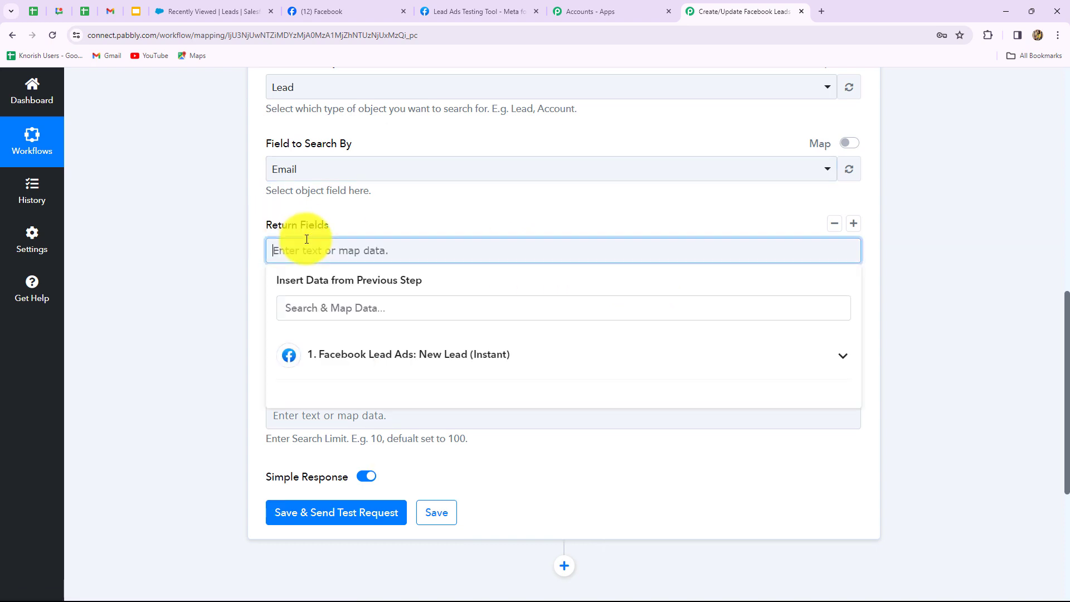
key(Caps_Lock)
text(First Name,)
key(Caps_Lock)
text(Last Name,)
key(Caps_Lock)
text(E)
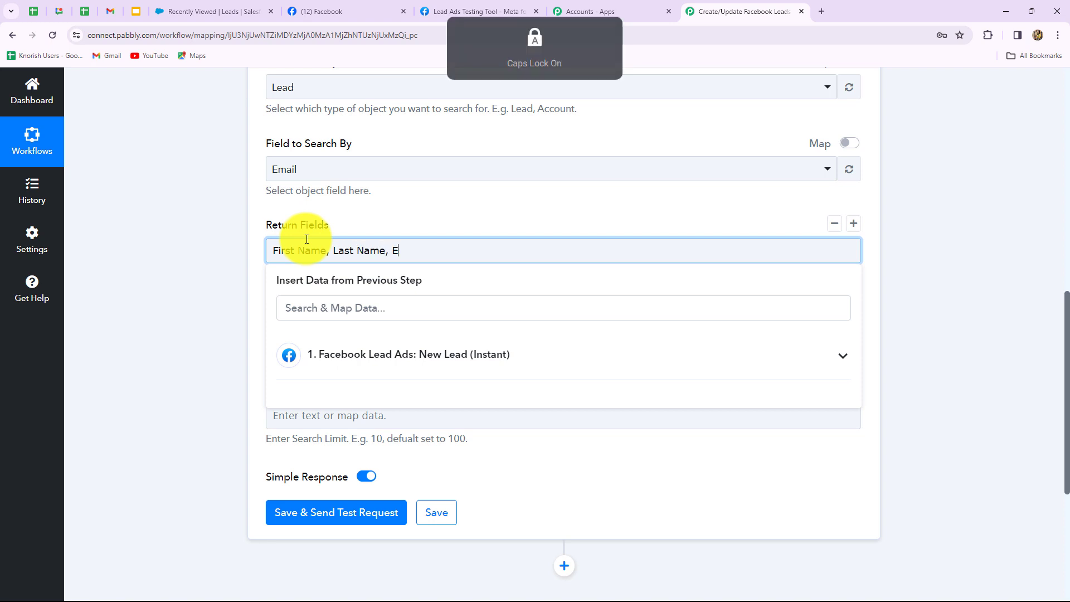
key(Caps_Lock)
text(mail,)
key(Caps_Lock)
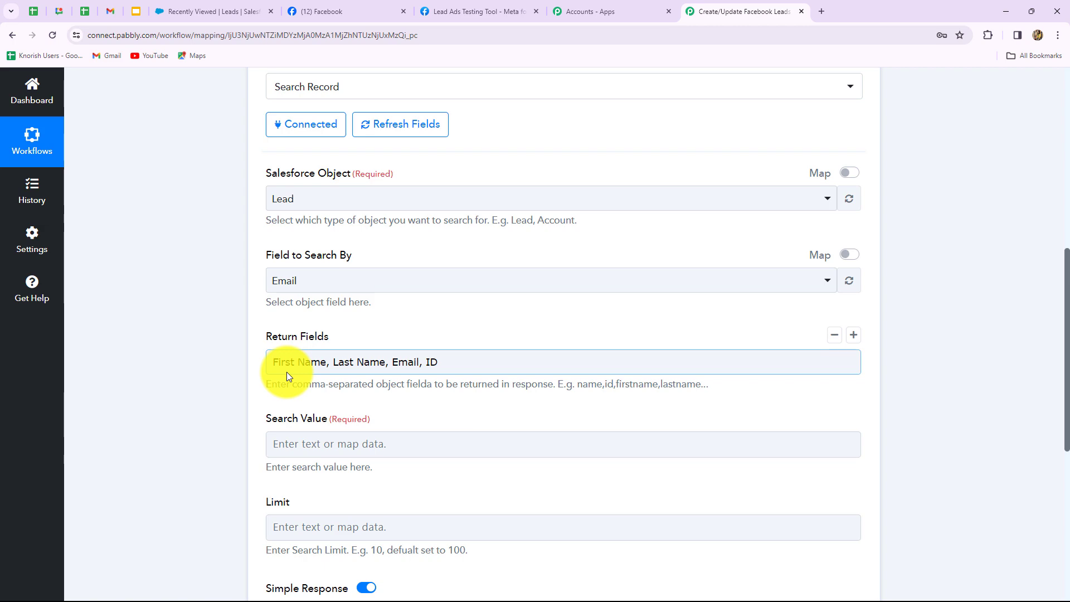
scroll(286, 372, down, 1)
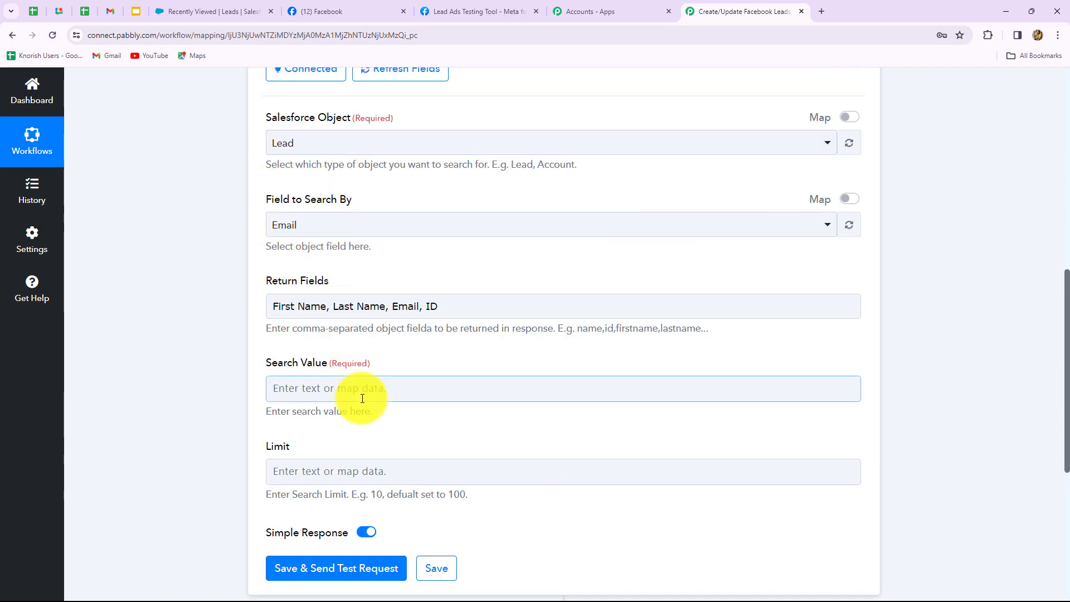
scroll(303, 401, down, 4)
Map the Facebook Lead Ads email field as the Search Value.
click(284, 172)
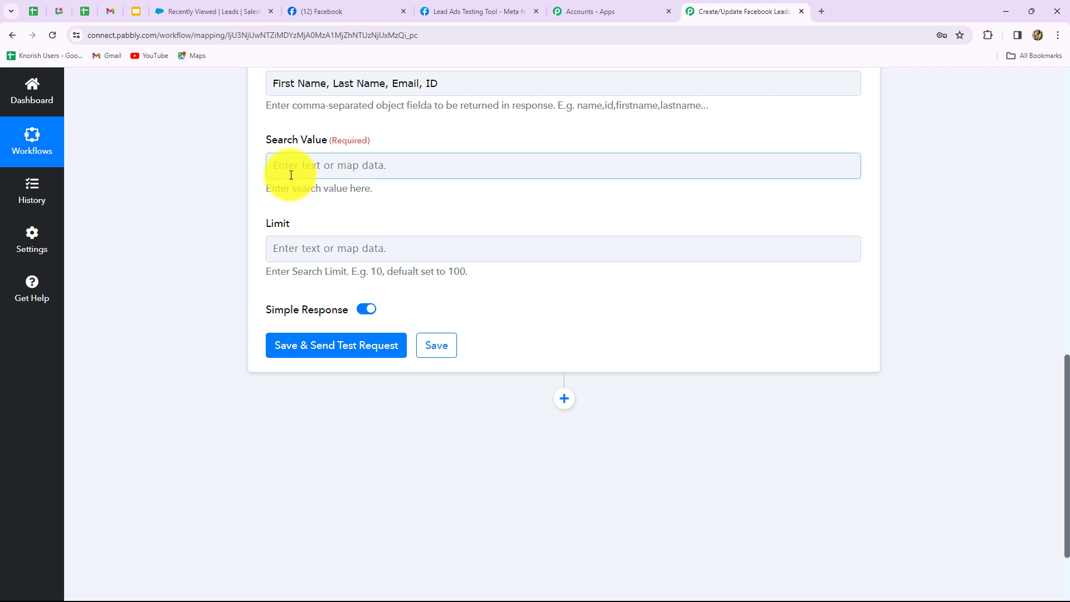
click(435, 169)
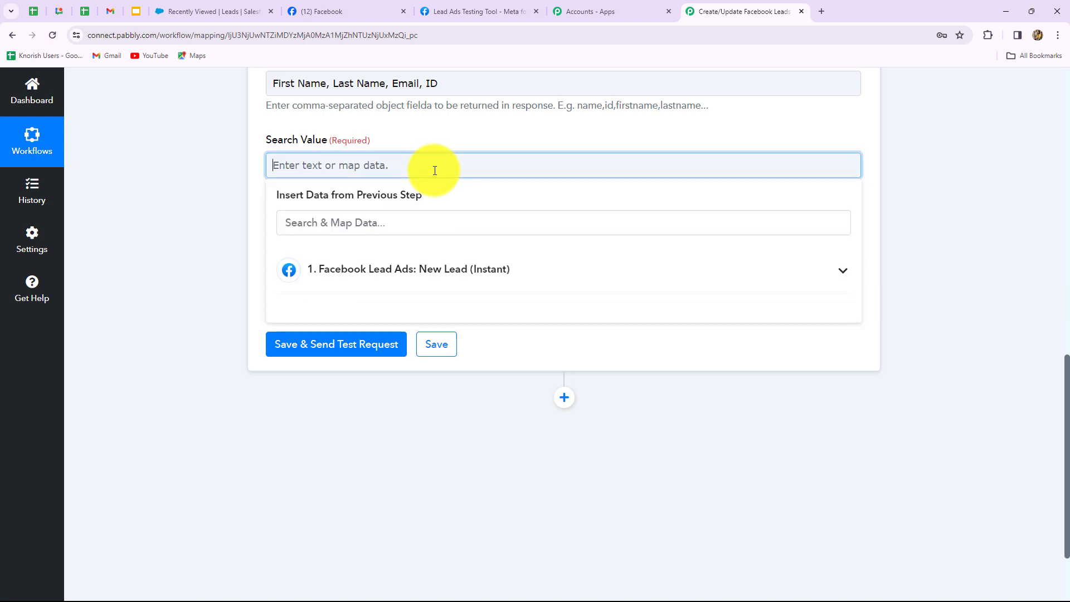
click(421, 277)
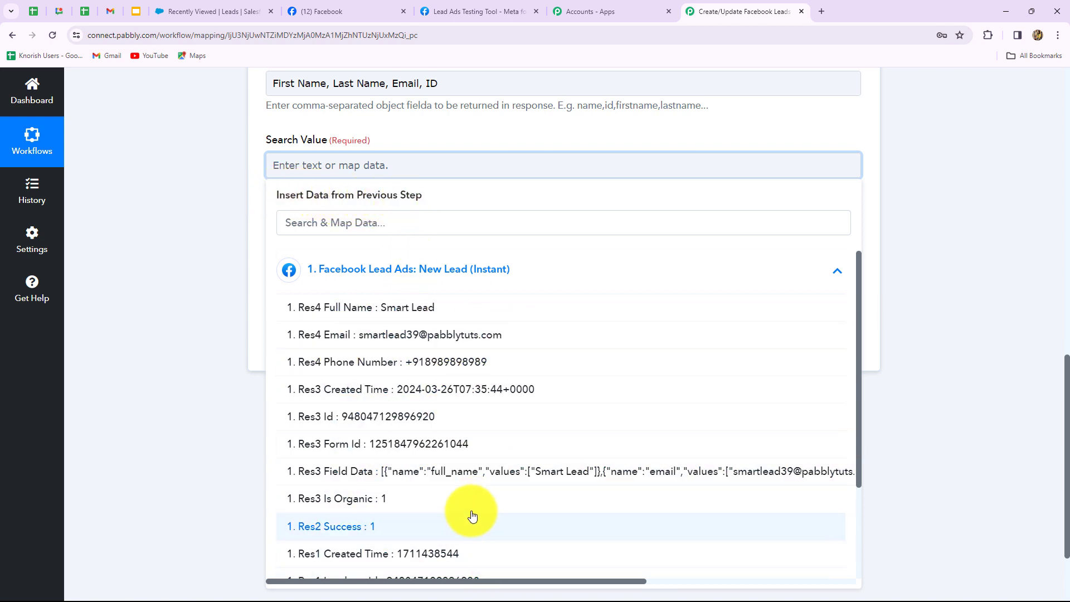
click(386, 341)
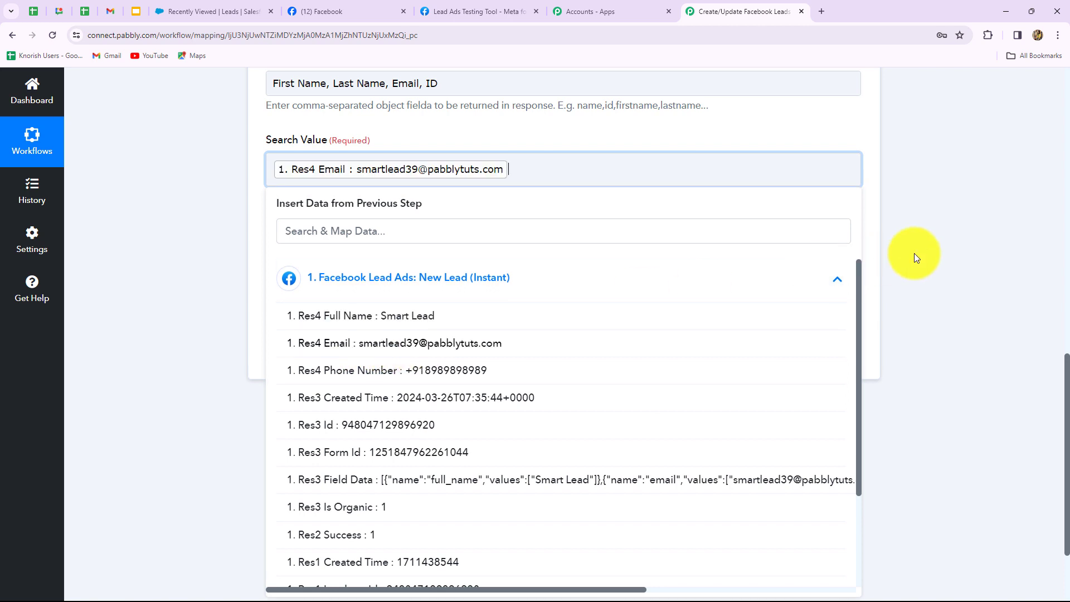
click(945, 250)
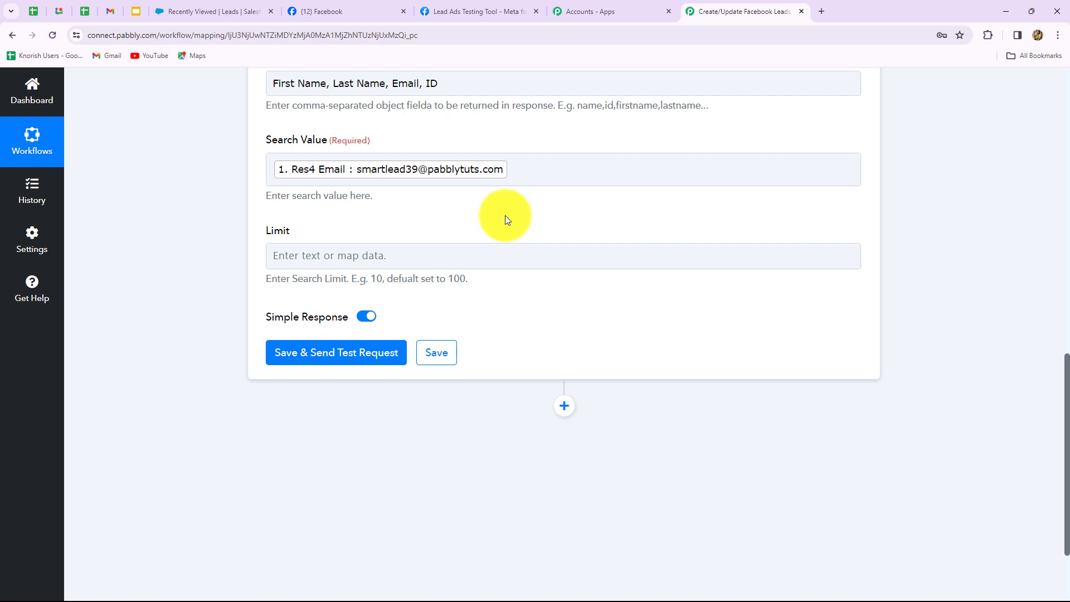
scroll(473, 223, down, 2)
Save and send a test search, which fails with a MALFORMED_SEARCH error on 'First Name'.
click(346, 234)
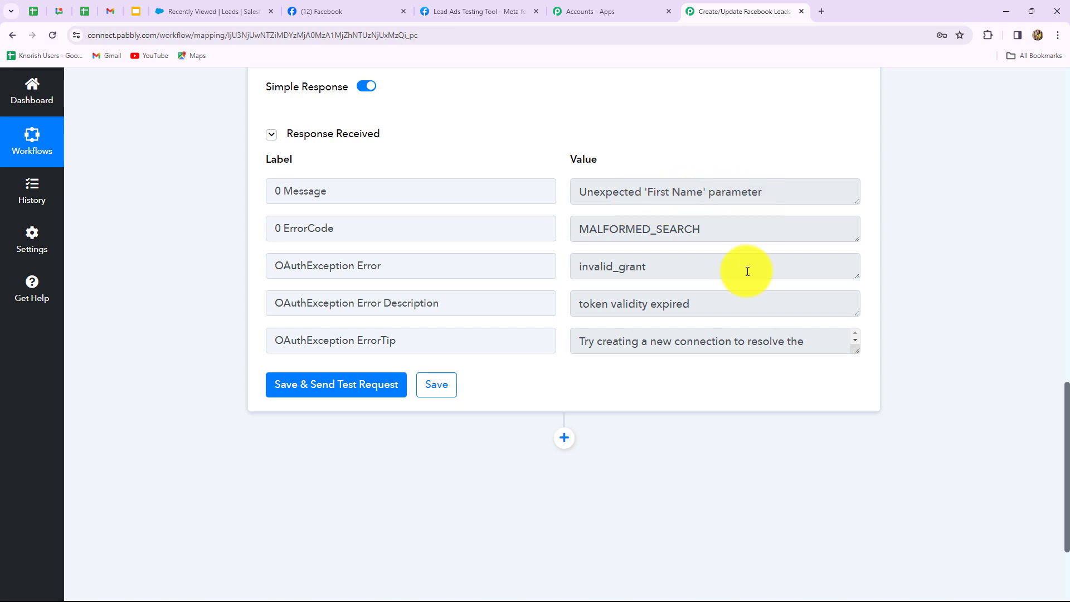
scroll(748, 271, up, 10)
scroll(477, 490, down, 2)
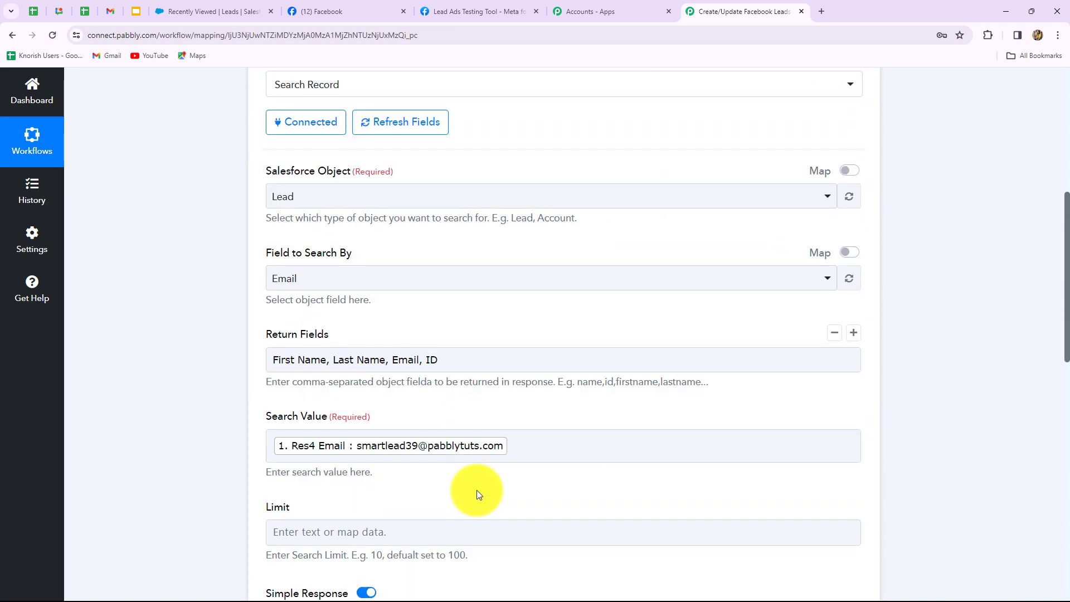
drag(616, 376, 709, 377)
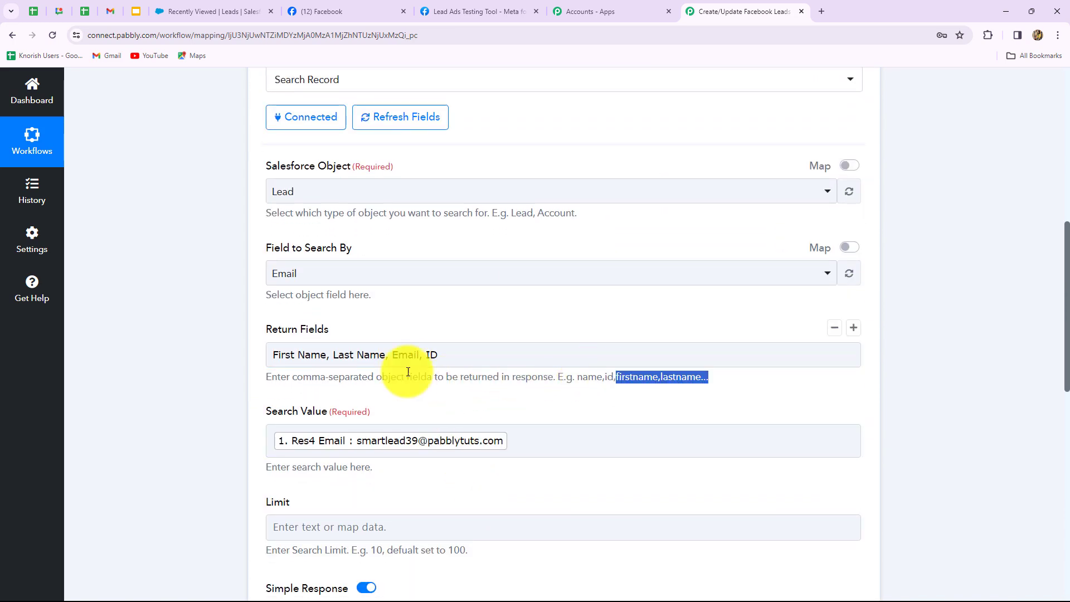
Replace 'First Name, Last Name,' with 'firstname, lastname,' in Return Fields.
drag(389, 355, 250, 349)
key(BackSpace)
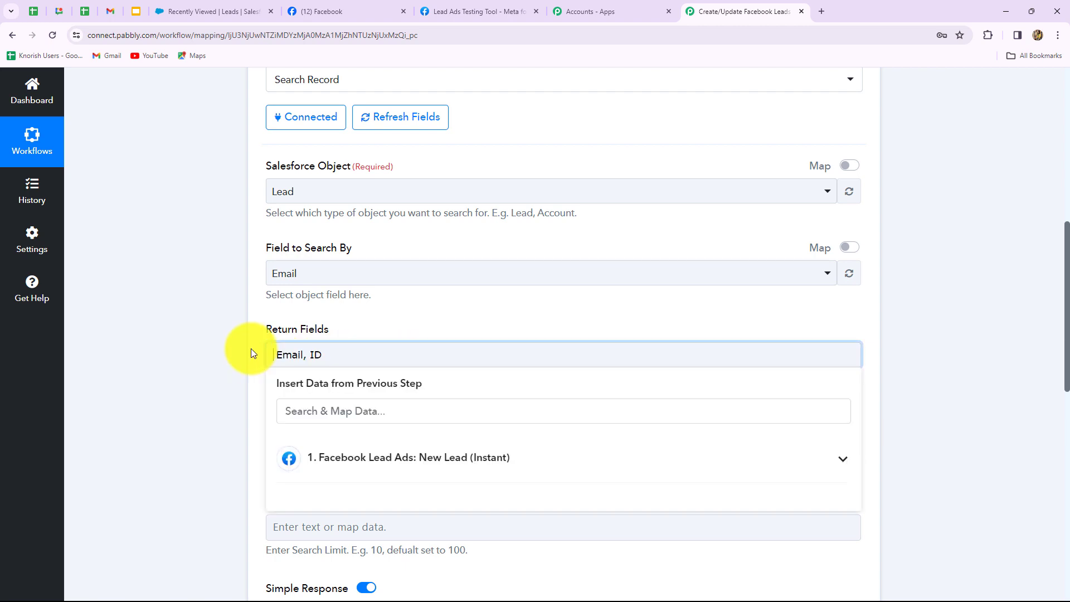
text(firstn)
text(ame)
text(, )
text(lastname,)
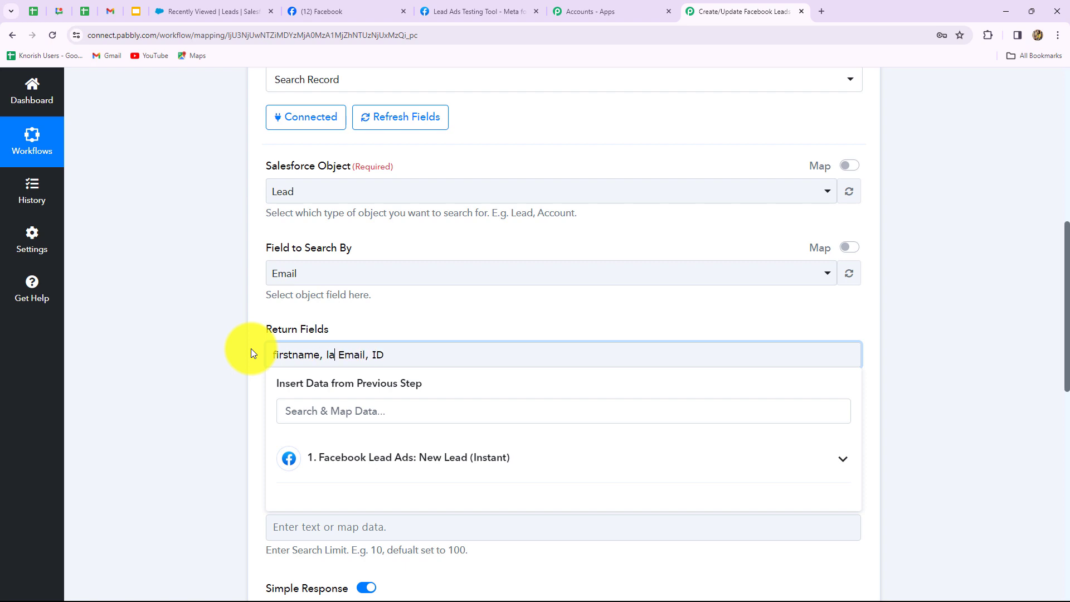
click(212, 439)
scroll(213, 437, down, 10)
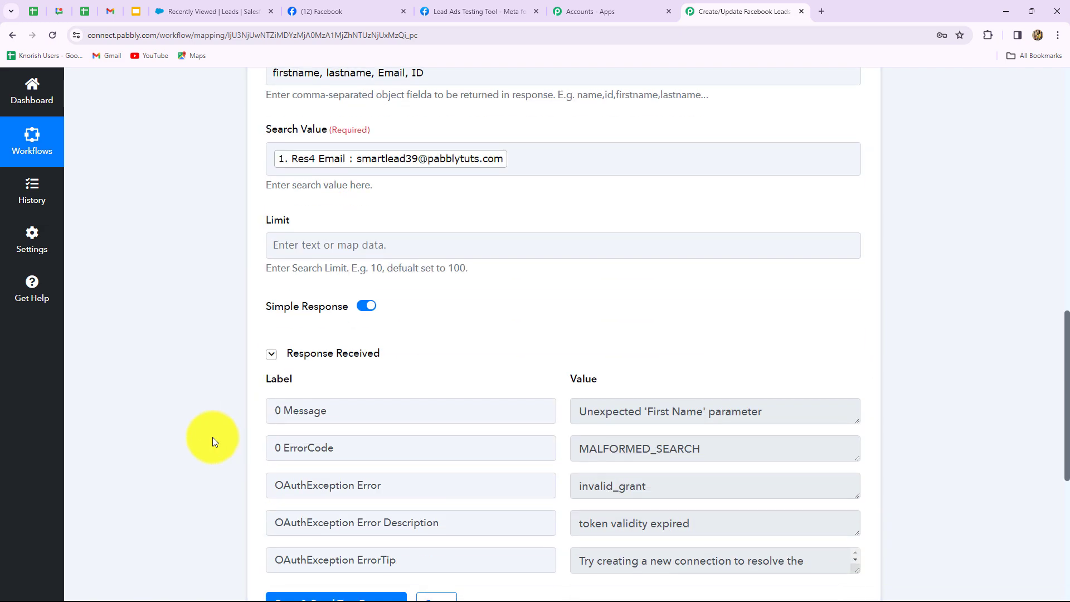
click(318, 273)
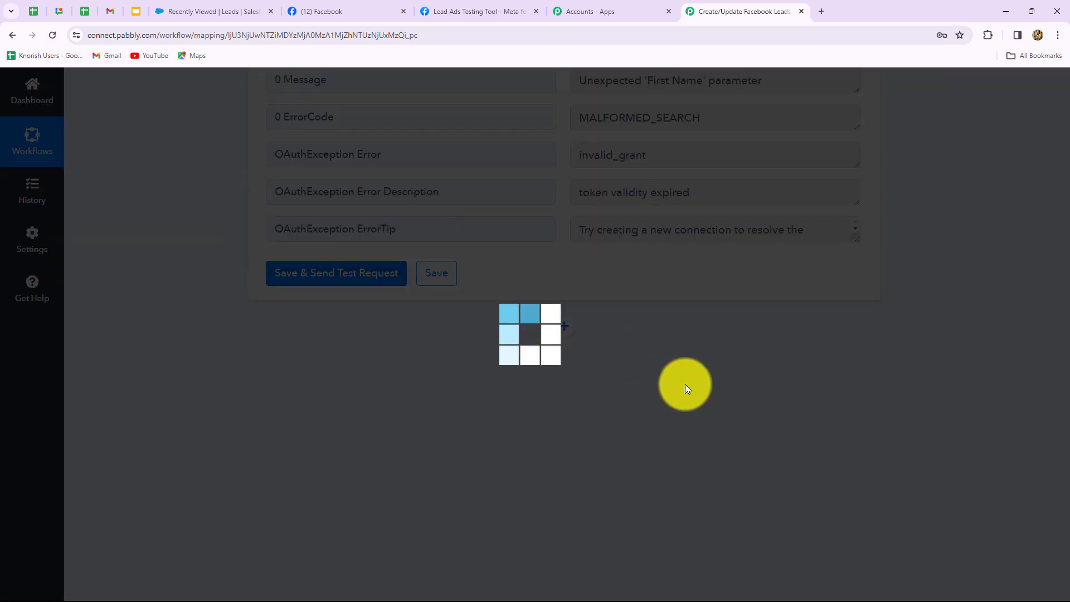
scroll(1052, 459, down, 3)
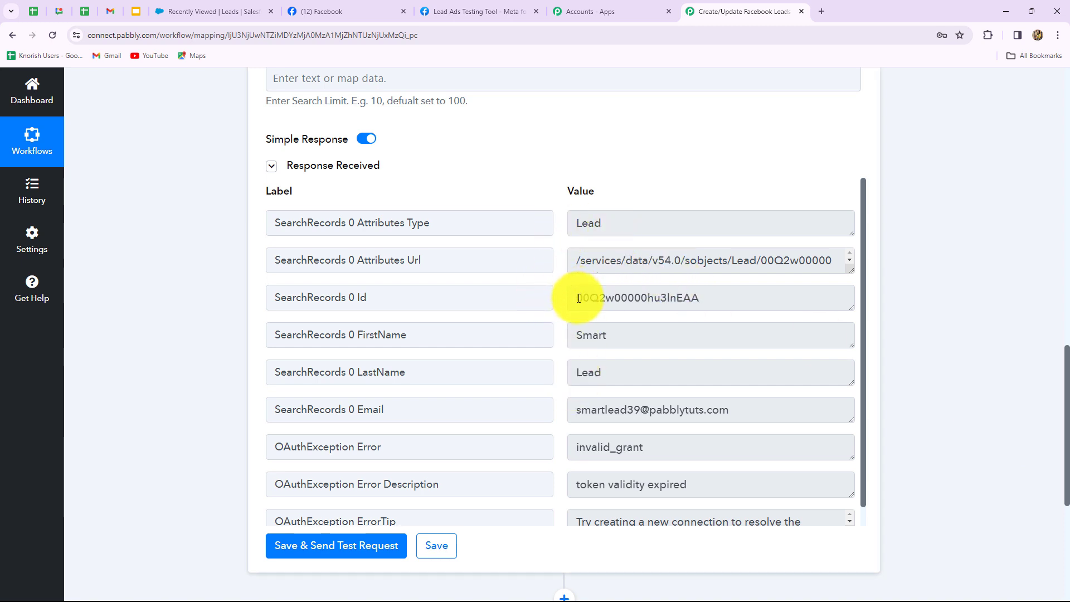
drag(577, 297, 737, 304)
scroll(698, 442, down, 1)
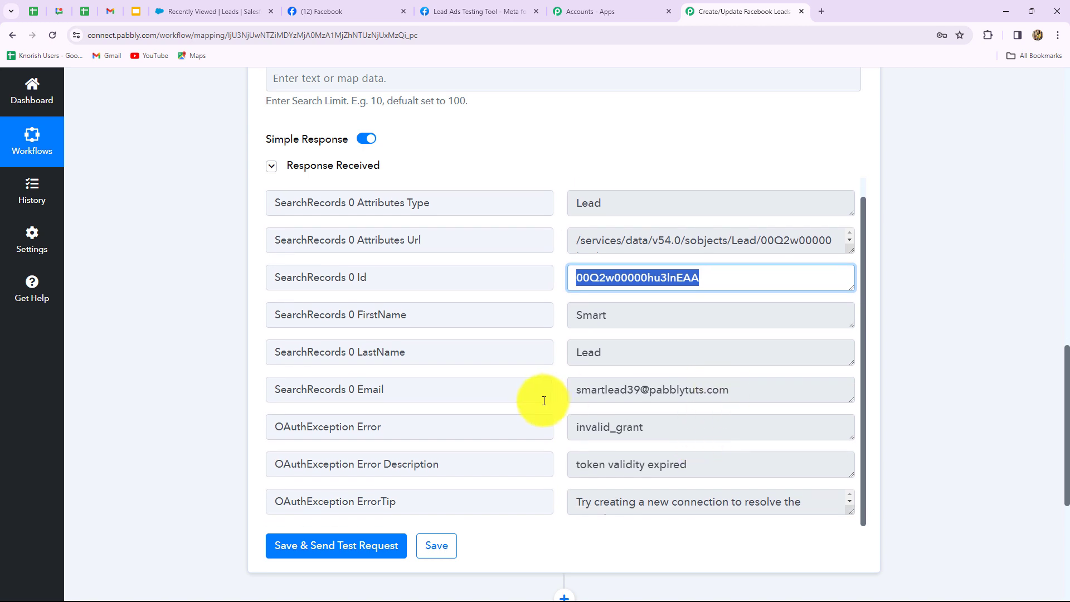
scroll(701, 483, up, 5)
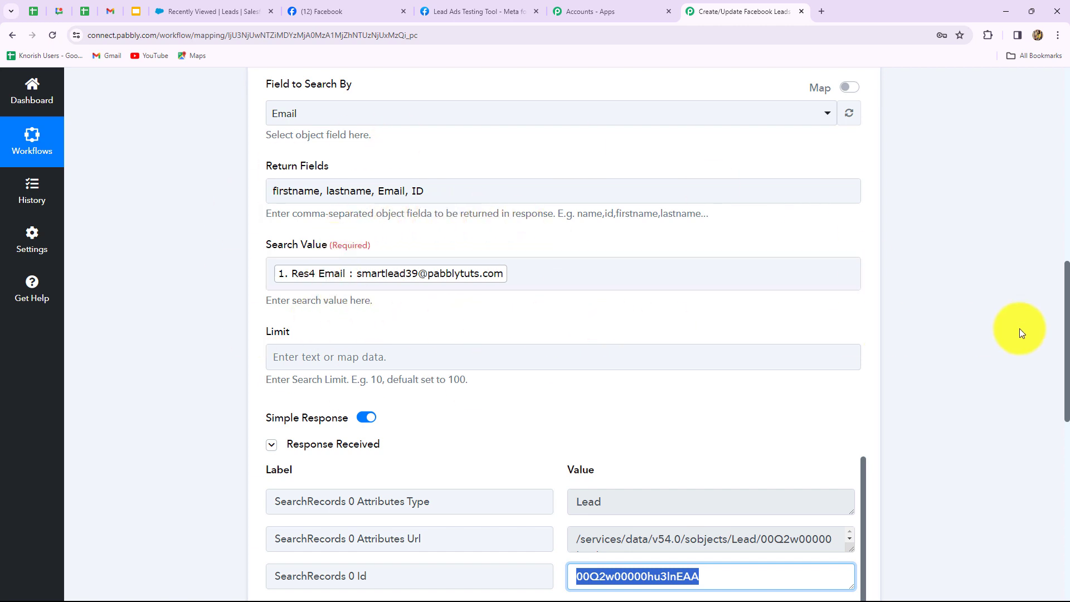
scroll(1021, 333, down, 2)
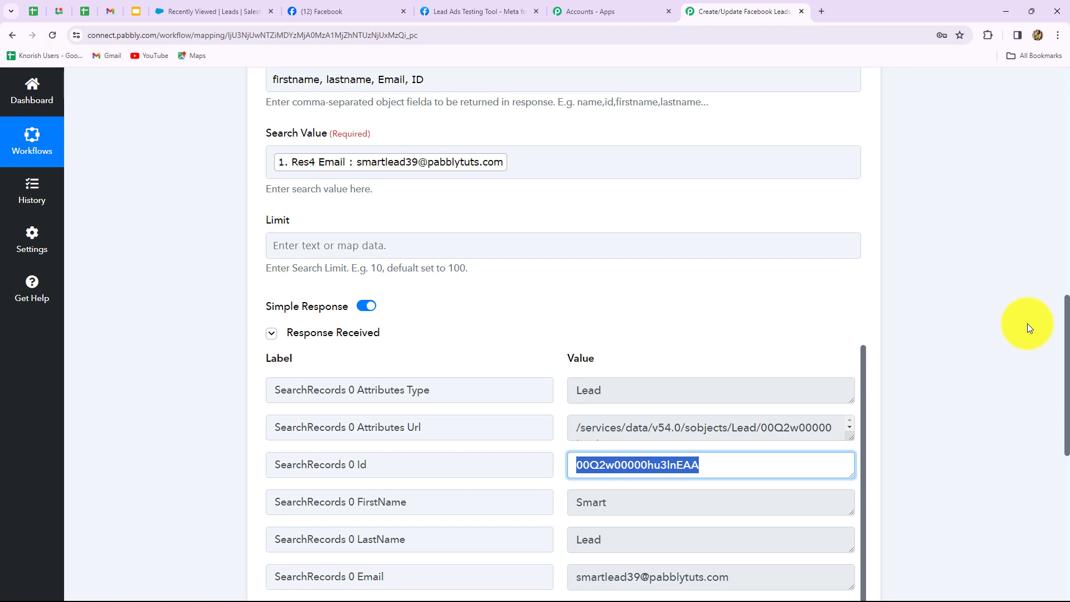
scroll(1027, 324, down, 9)
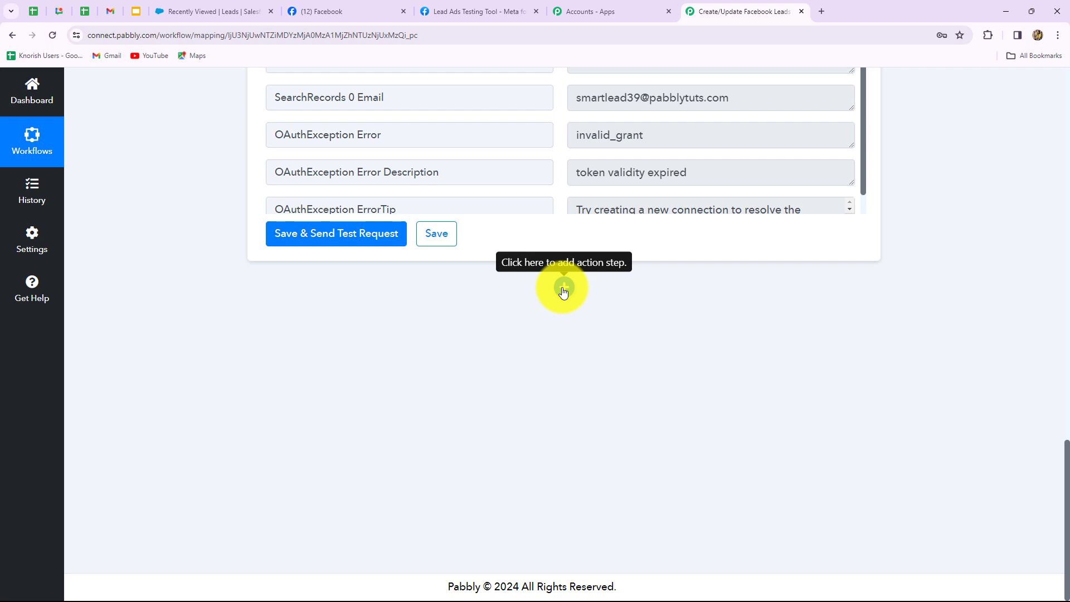
Add a Router step after Search Record with the Conditionally Run action event.
click(563, 289)
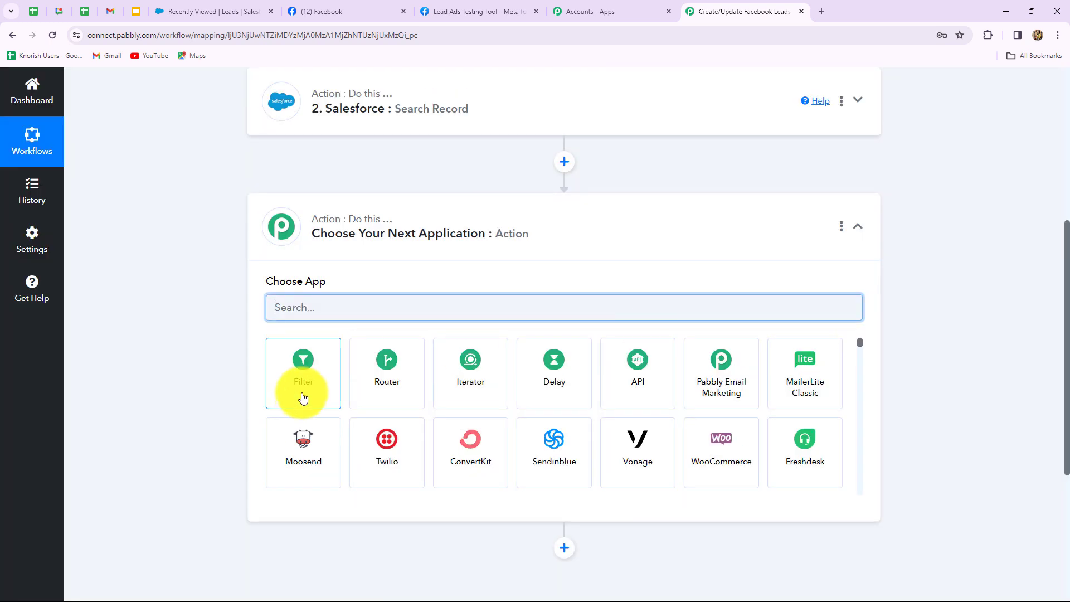
click(385, 393)
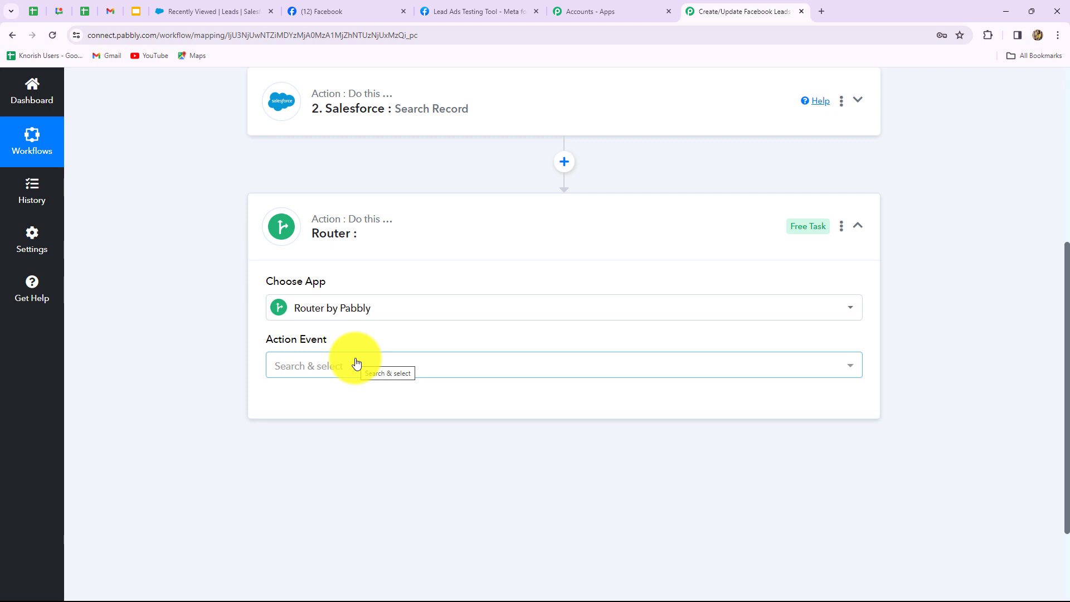
click(357, 364)
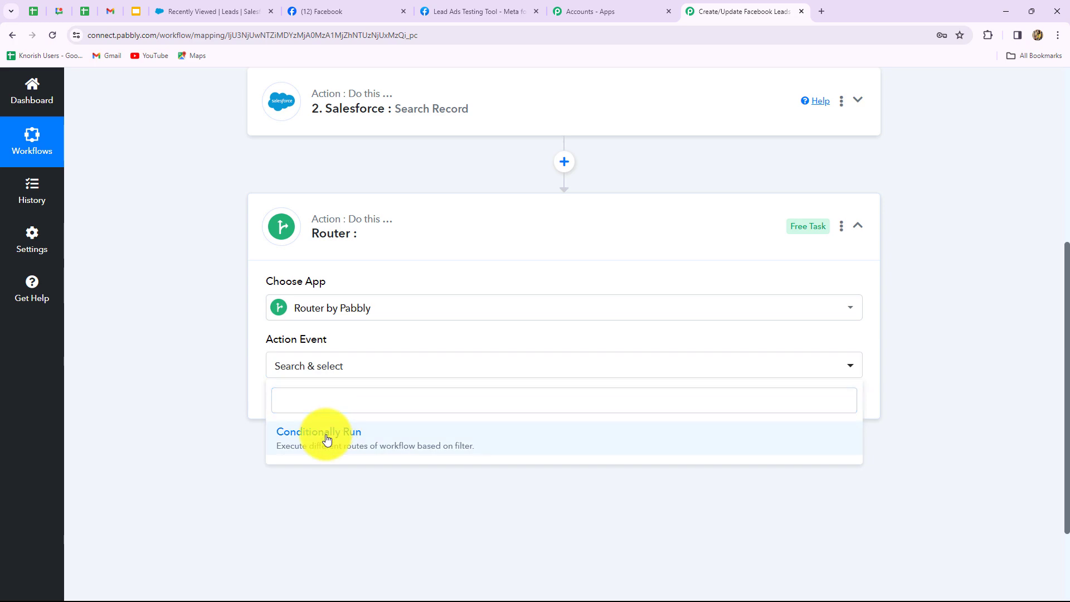
click(327, 438)
click(302, 411)
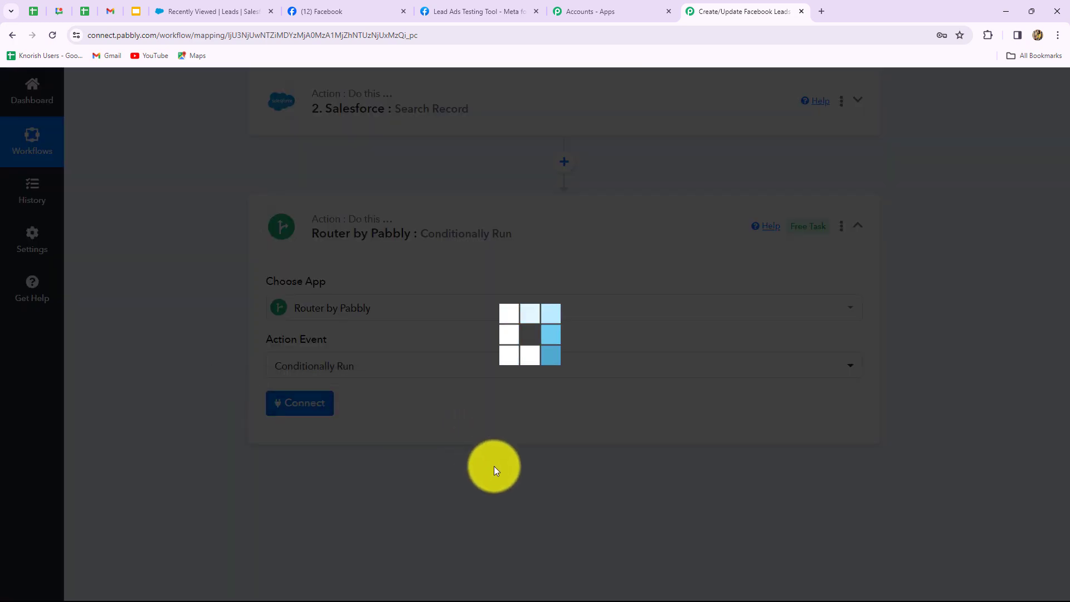
scroll(494, 440, down, 4)
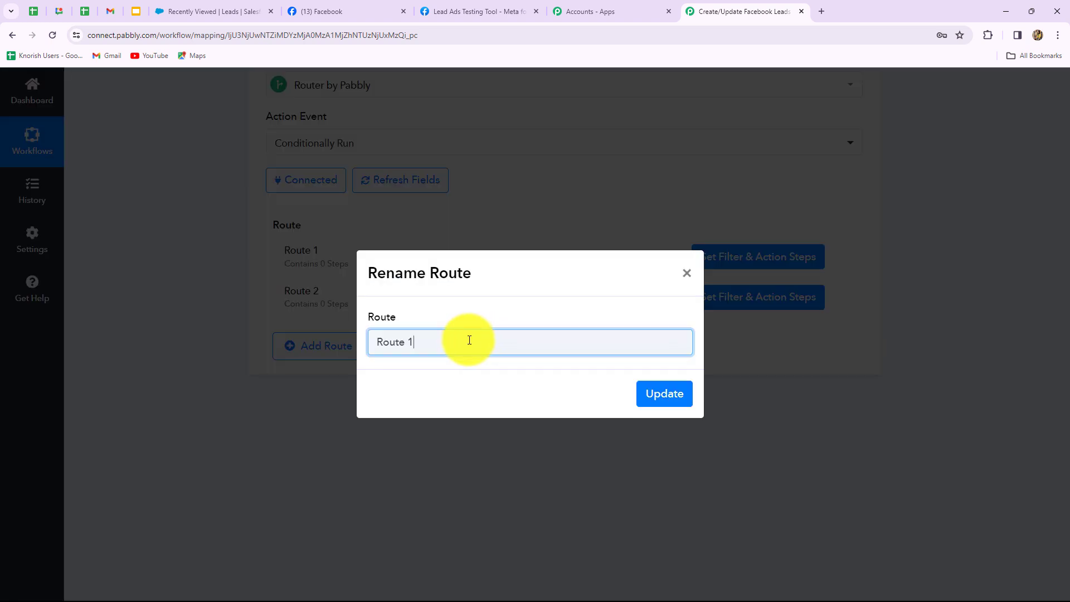
Rename Route 1 to 'Existing Leads'.
drag(429, 341, 328, 352)
key(BackSpace)
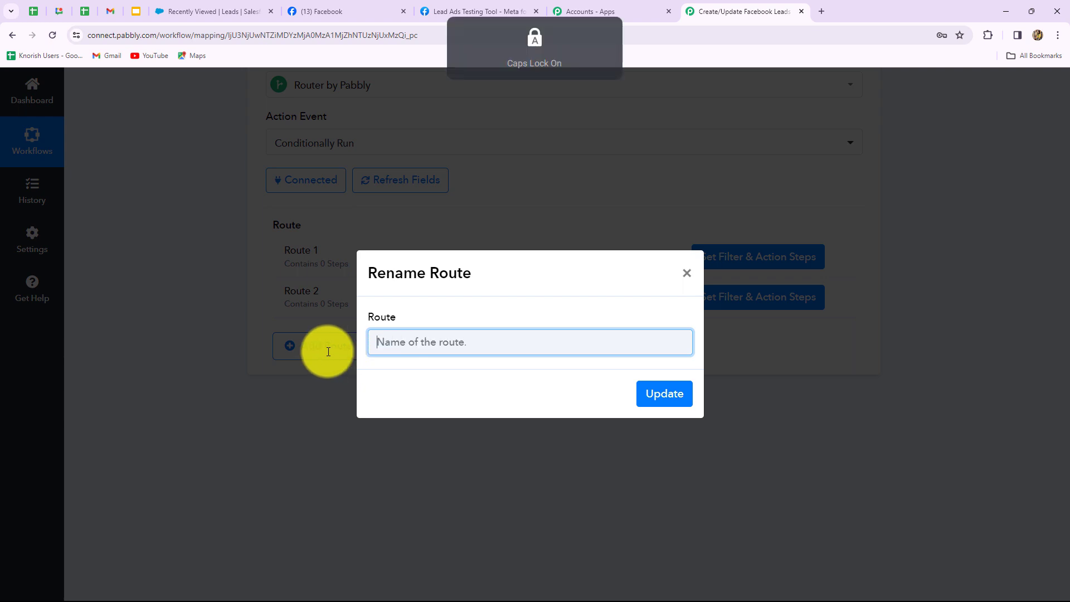
text(Existing Leads)
click(658, 389)
Rename Route 2 to 'New Leads'.
click(835, 298)
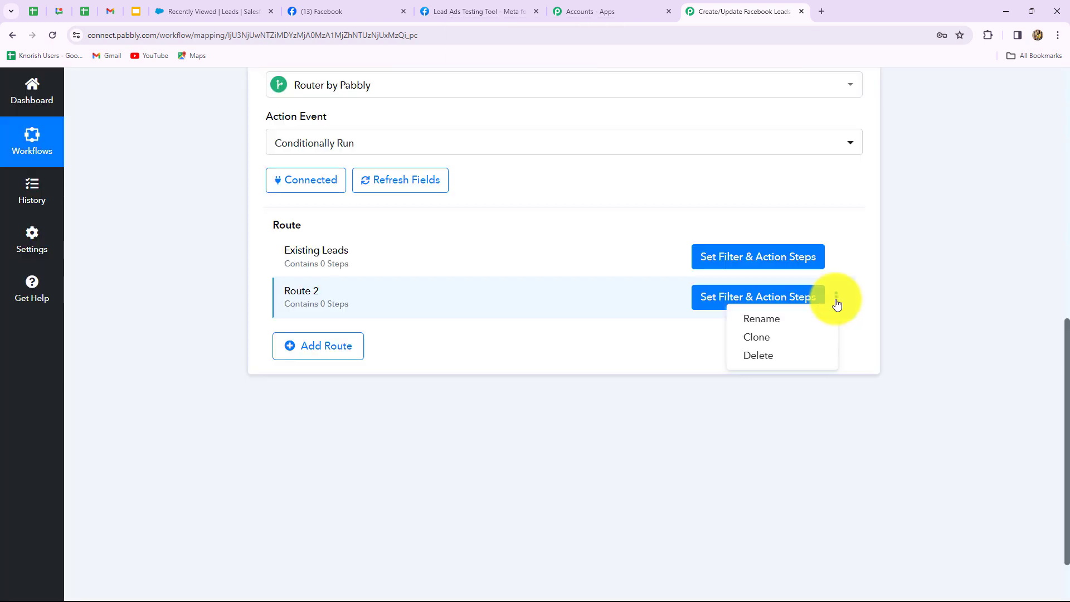
click(759, 323)
drag(418, 335, 348, 344)
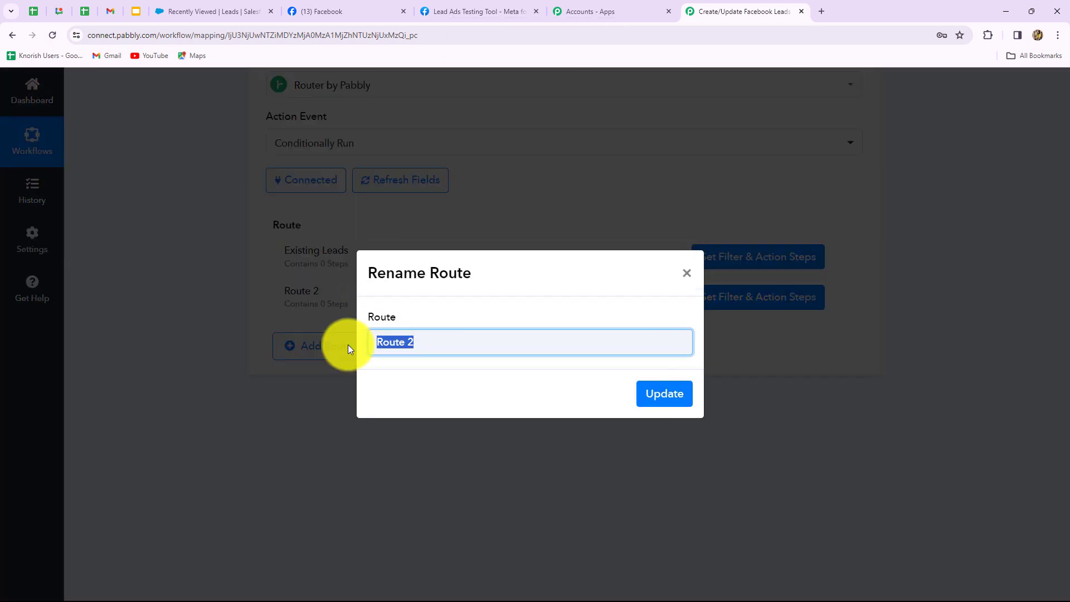
key(BackSpace)
text(New Leads)
click(681, 410)
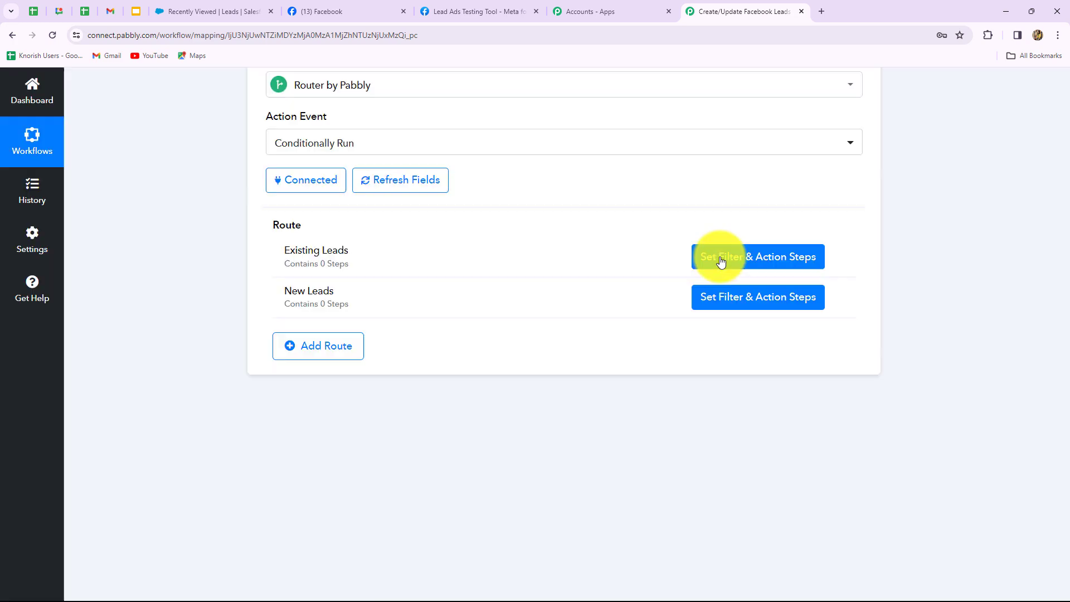
Give the Existing Leads route a filter on SearchRecords 0 Id with condition Exists.
click(721, 260)
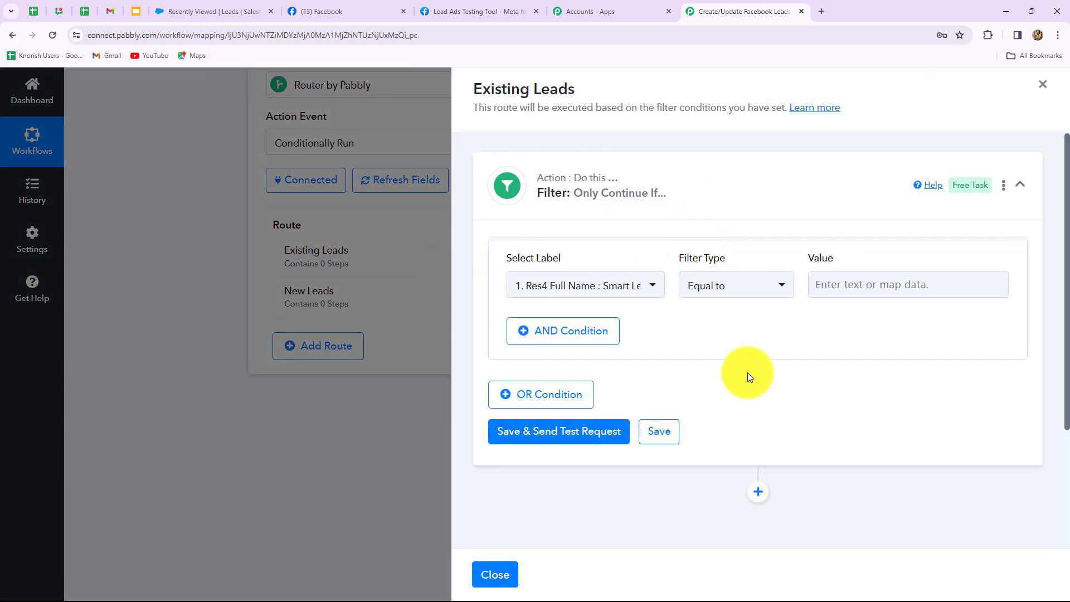
click(612, 293)
click(627, 388)
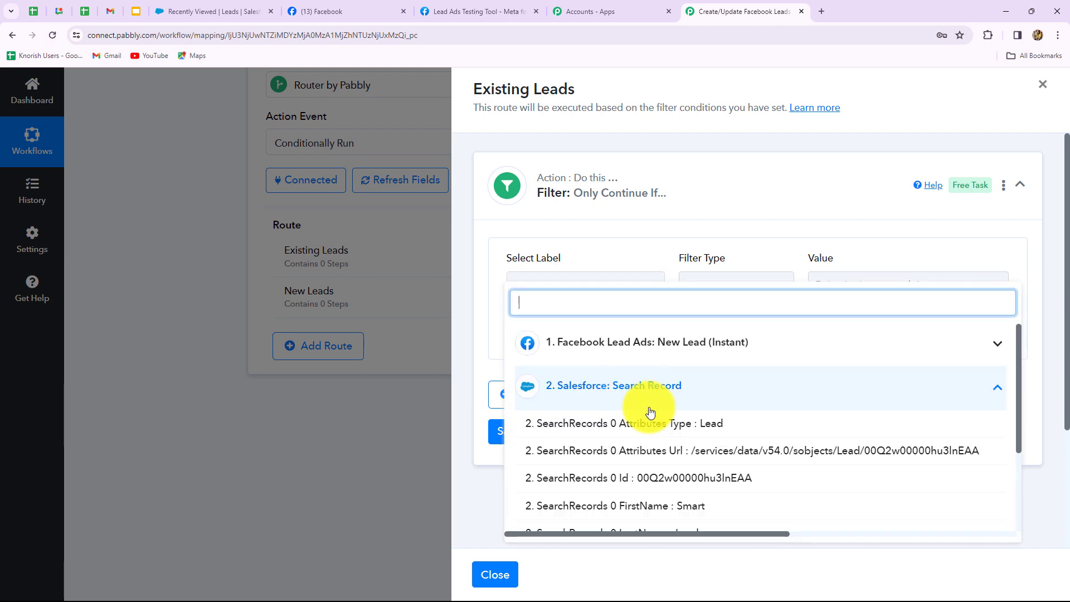
click(681, 480)
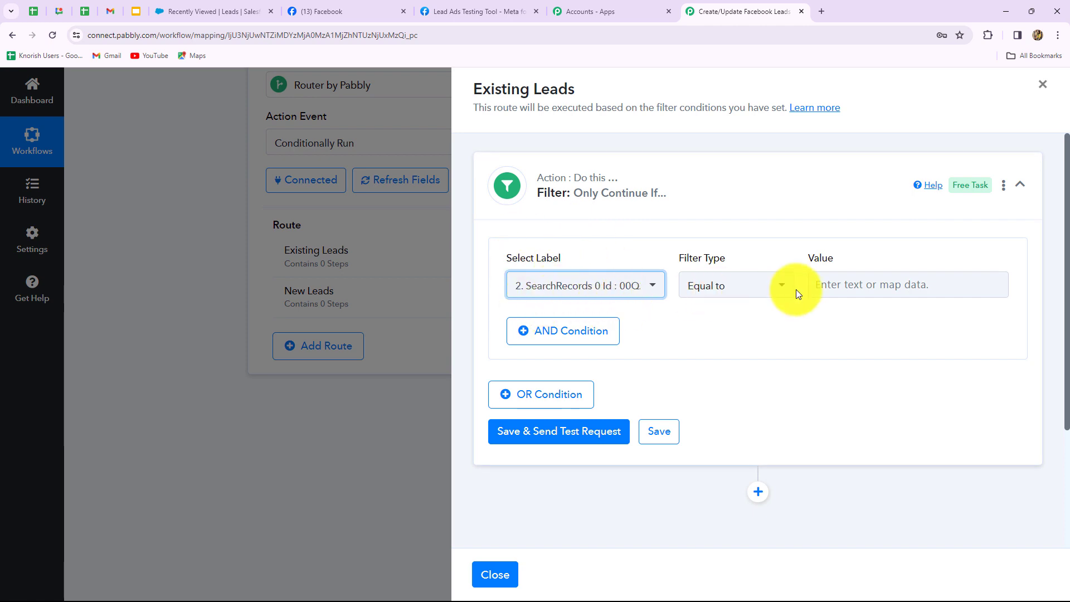
click(735, 289)
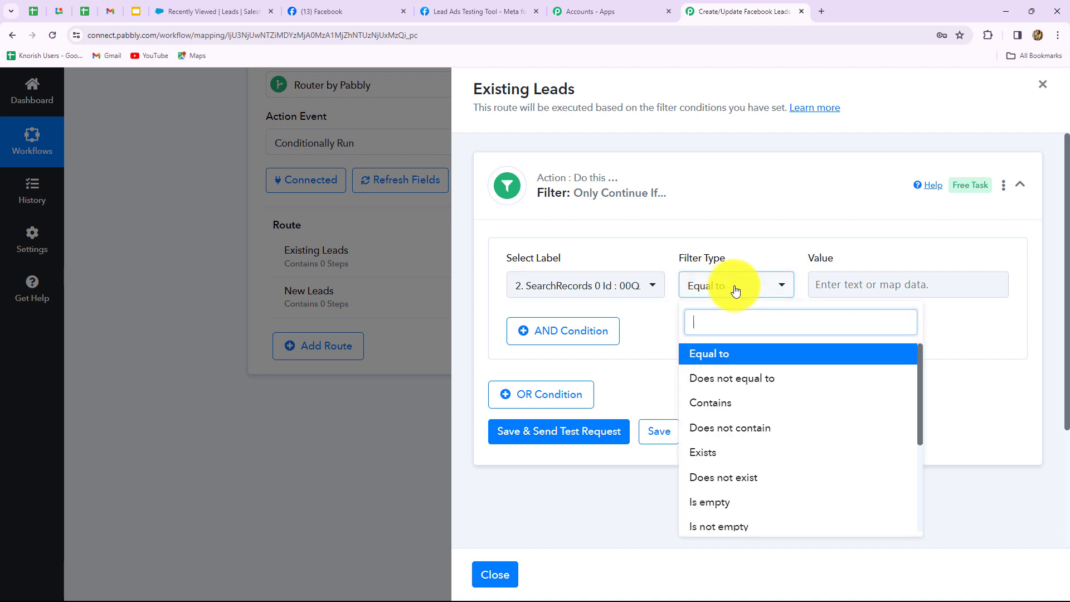
click(703, 454)
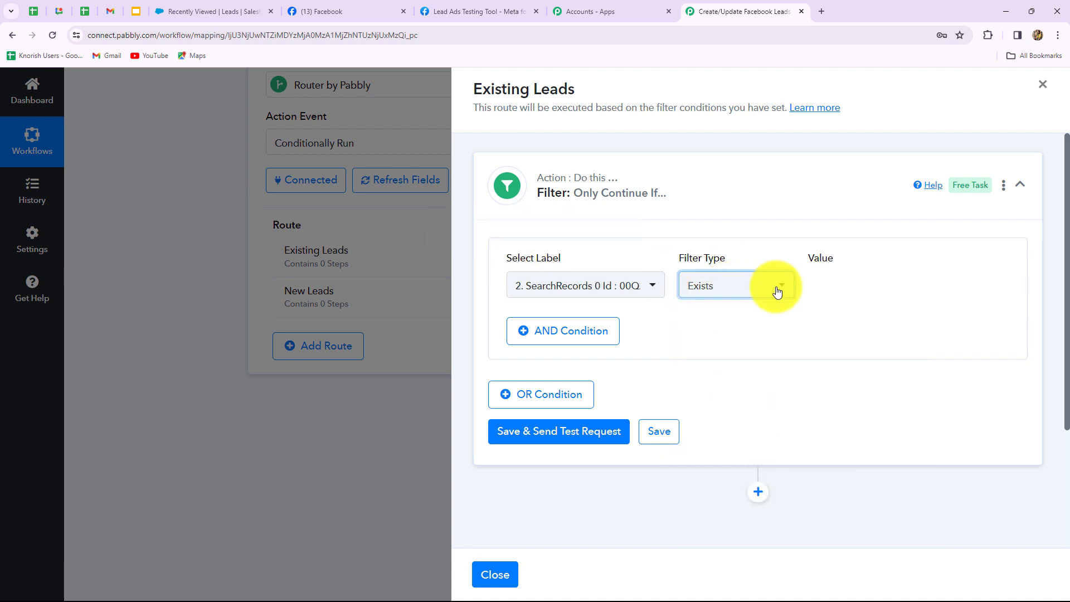
Save and test the filter, which passes, and add a new step to the route.
click(581, 440)
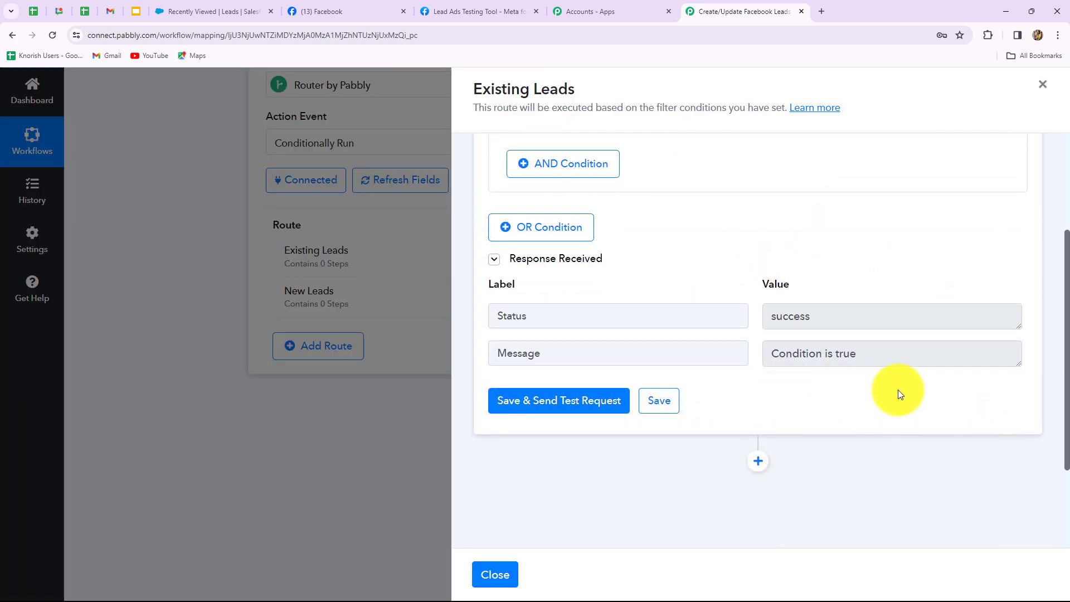
scroll(865, 375, up, 3)
scroll(847, 351, down, 4)
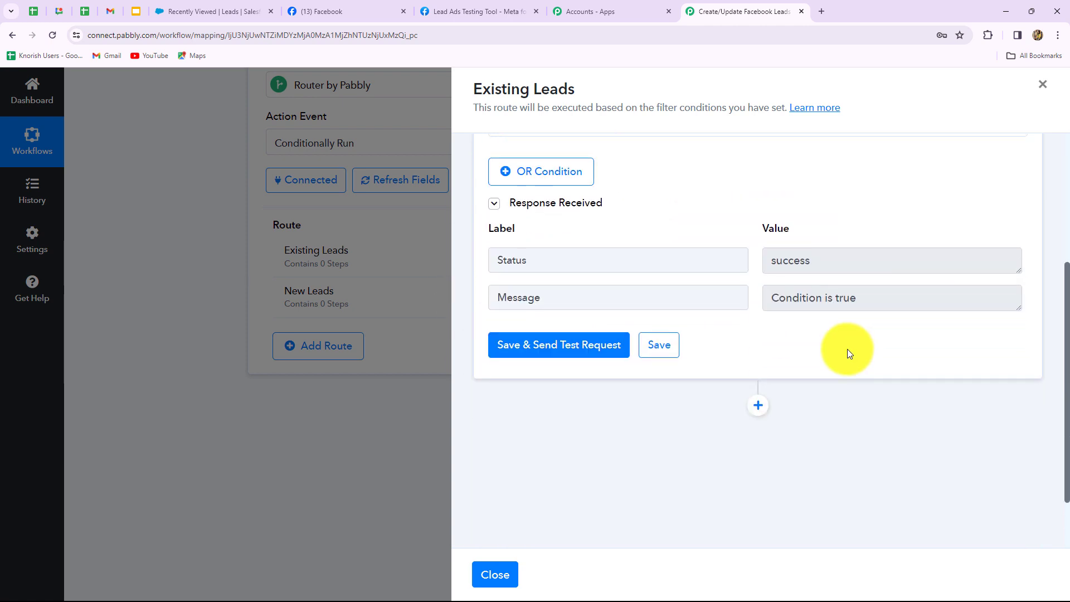
click(757, 407)
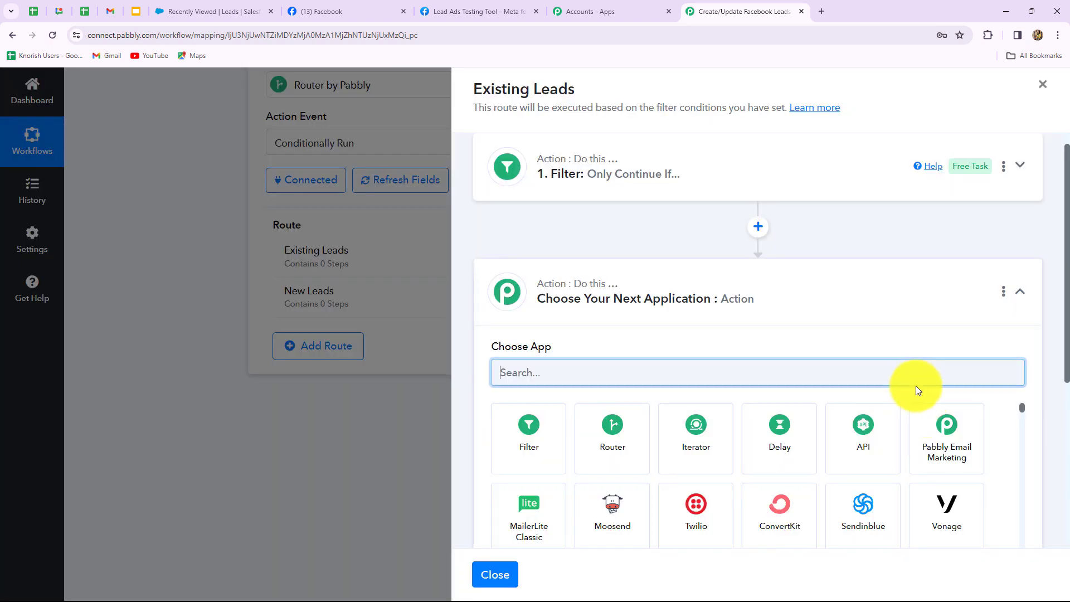
Make the new step Salesforce Update Record, saved with the existing Salesforce #15 connection.
scroll(677, 305, down, 3)
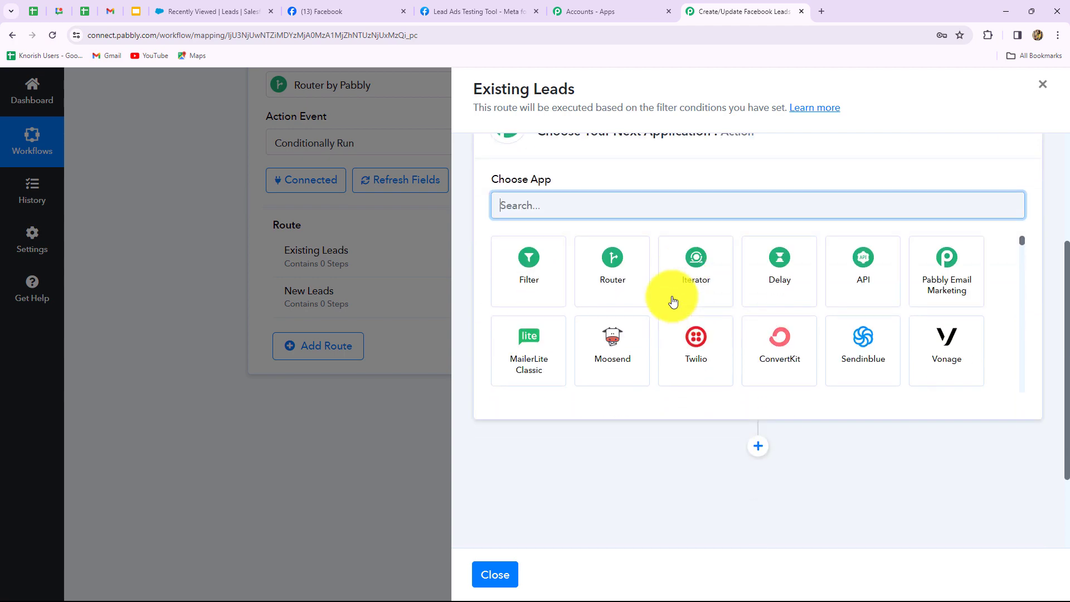
text(Sal)
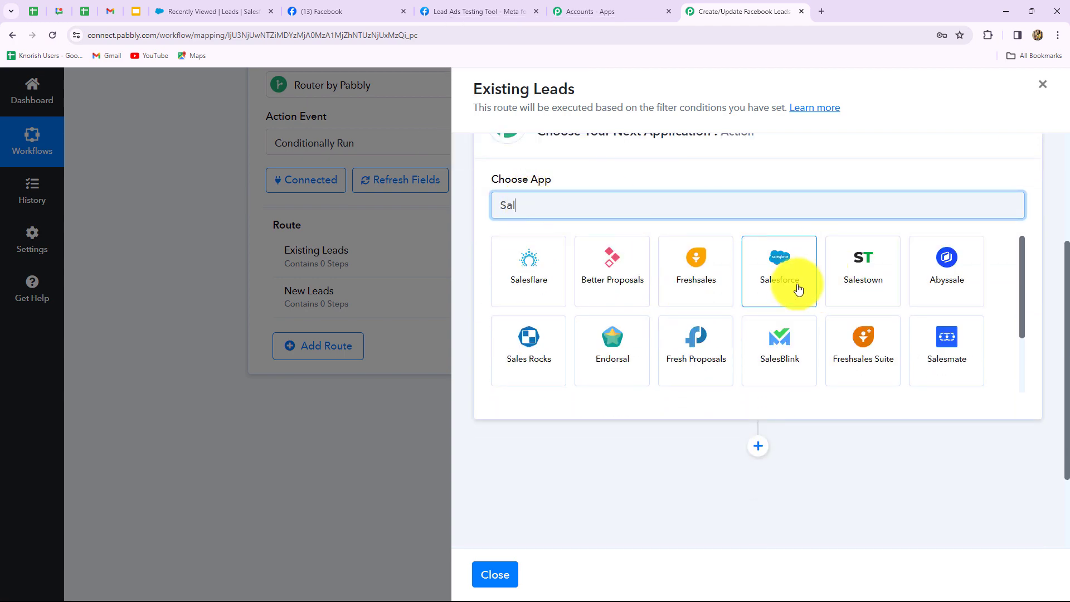
click(798, 288)
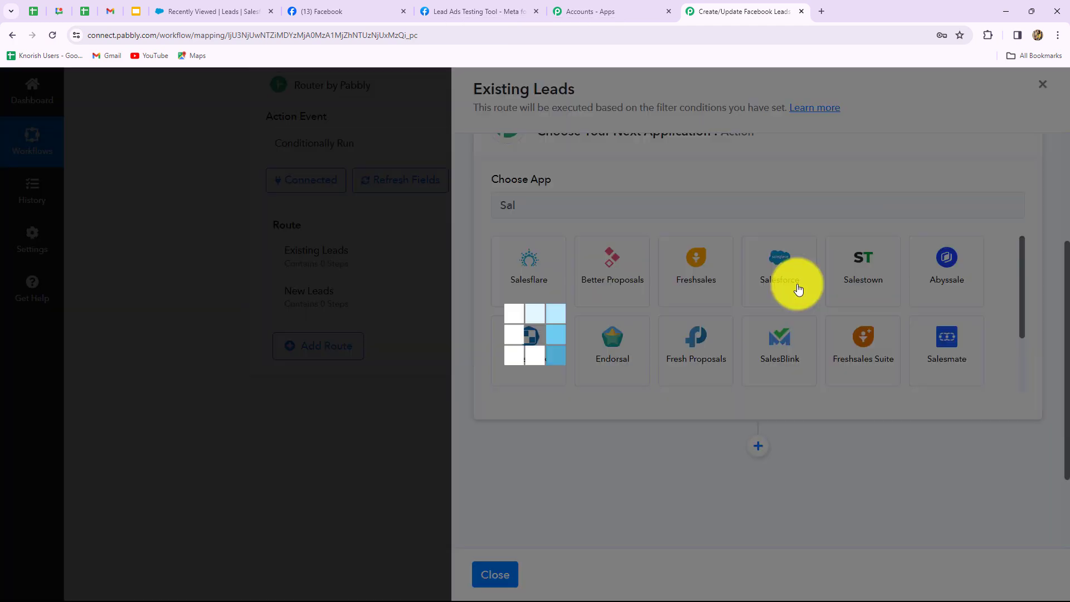
click(579, 264)
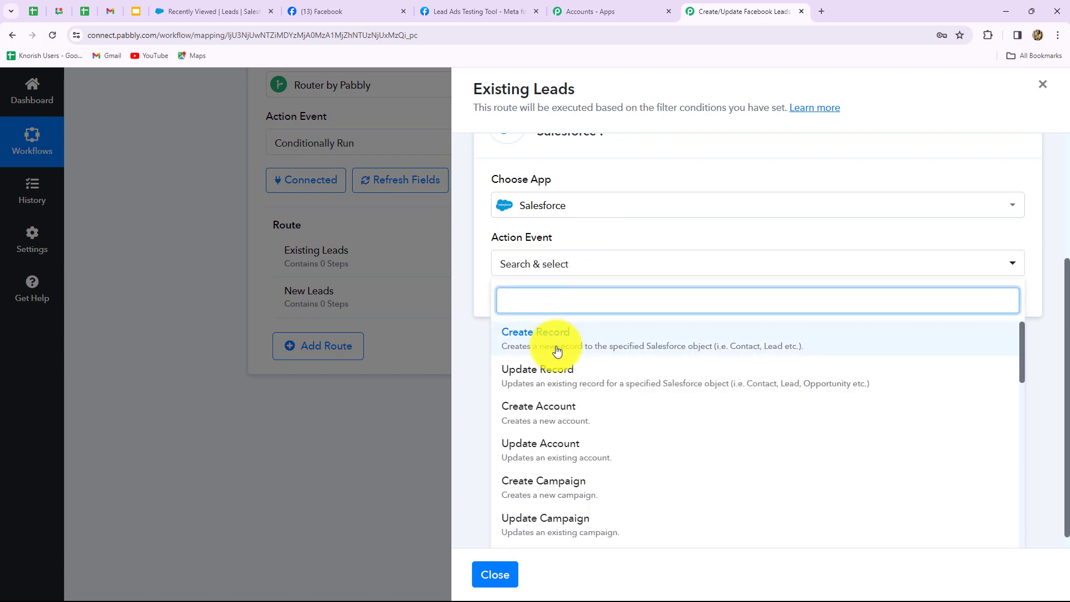
click(549, 370)
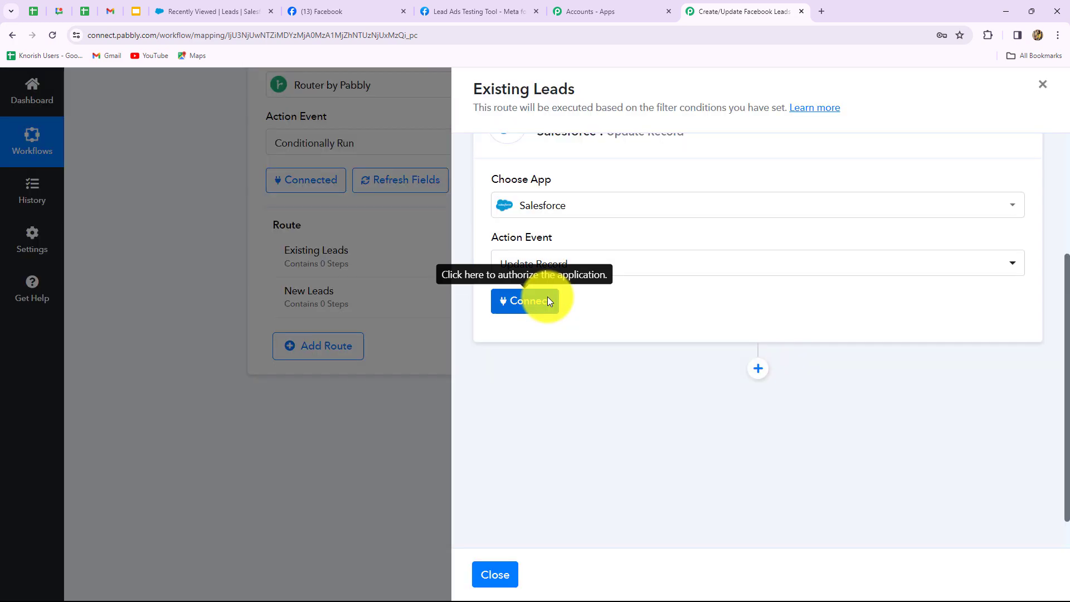
click(547, 297)
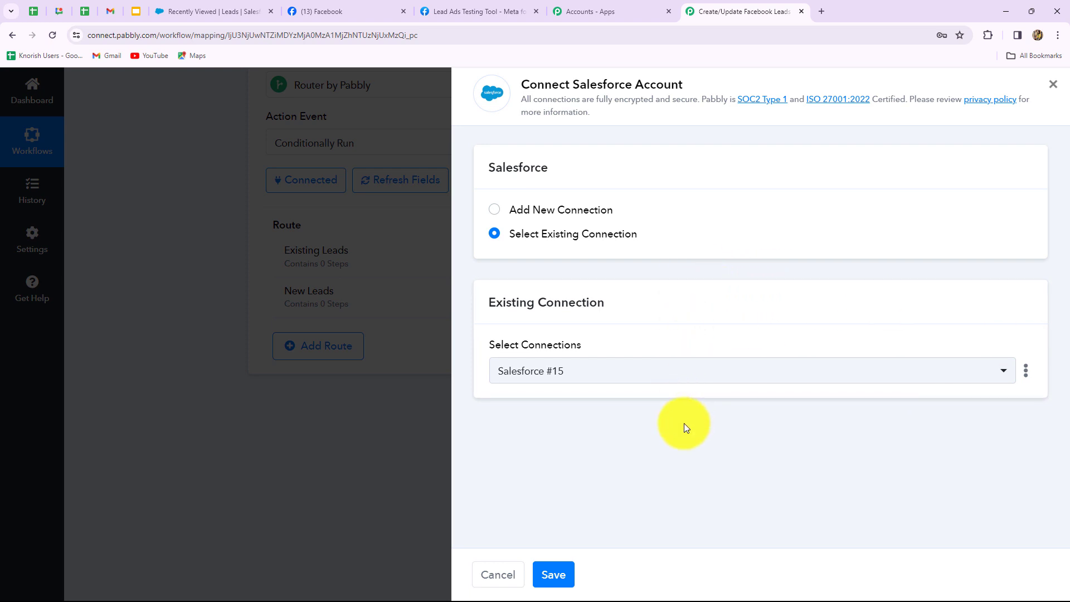
click(549, 575)
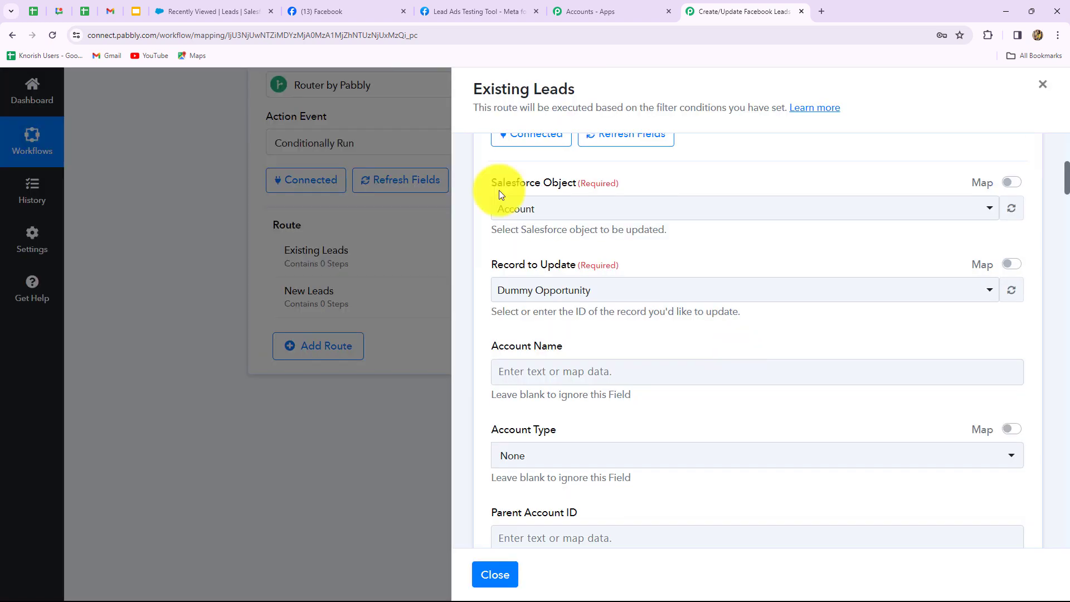
Set the object to Lead and map Record to Update to the search's lead Id.
click(572, 209)
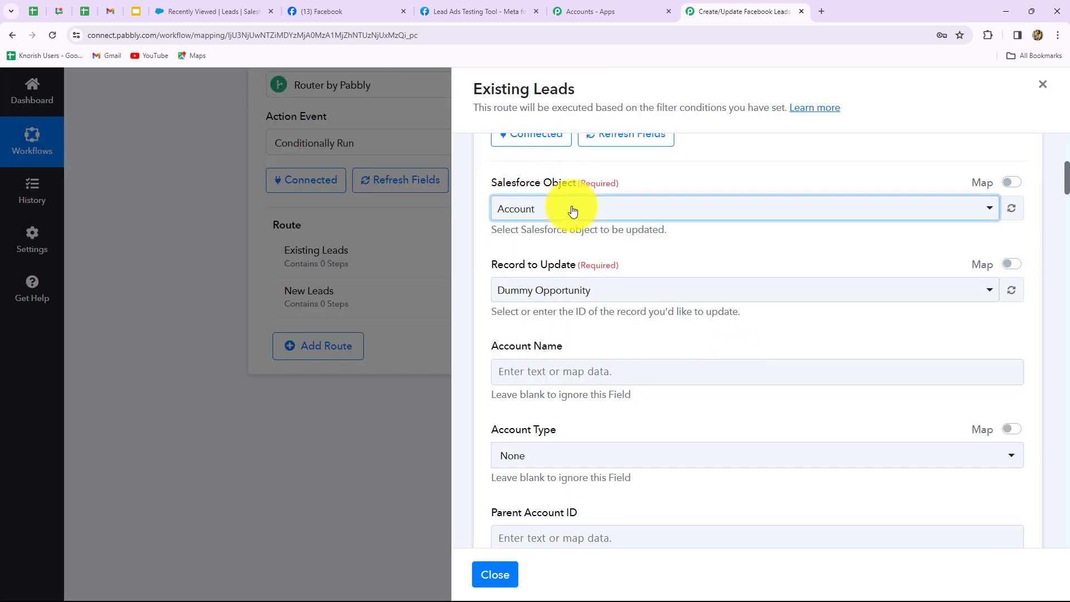
text(l)
click(523, 341)
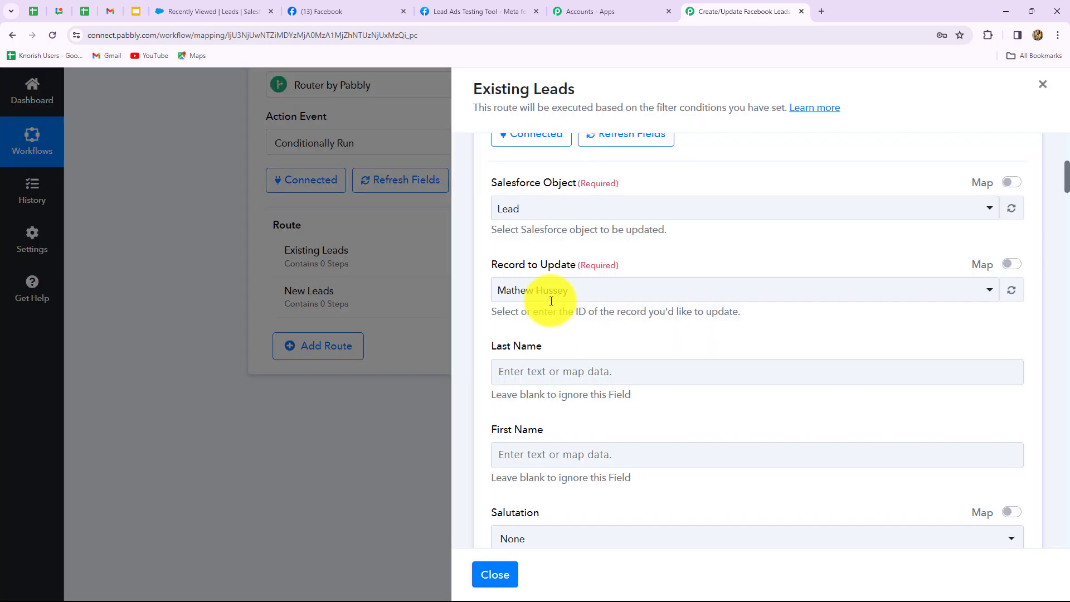
click(588, 295)
click(1012, 264)
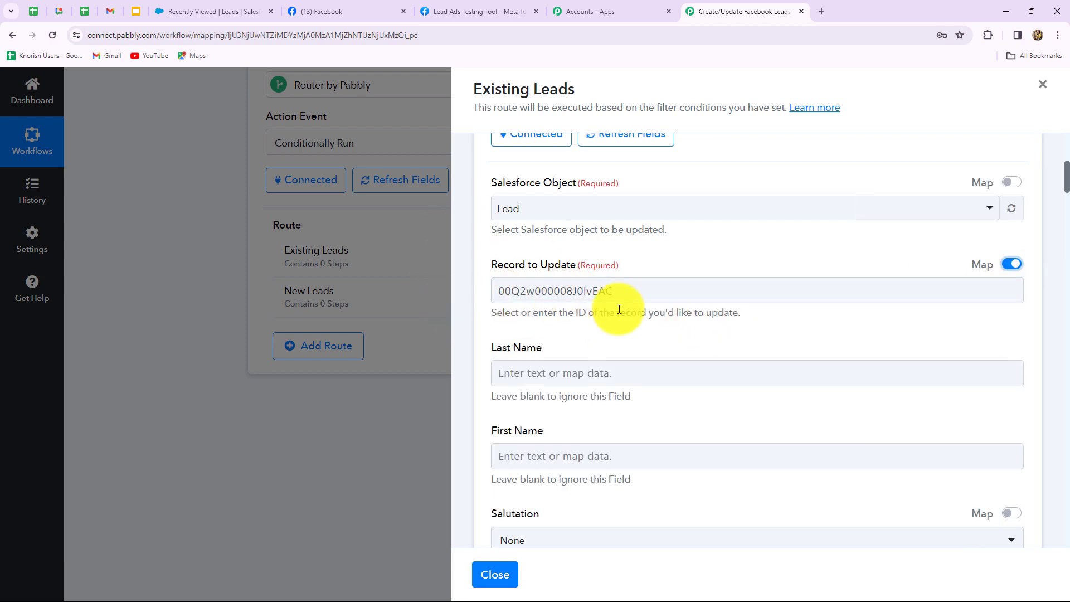
double_click(559, 293)
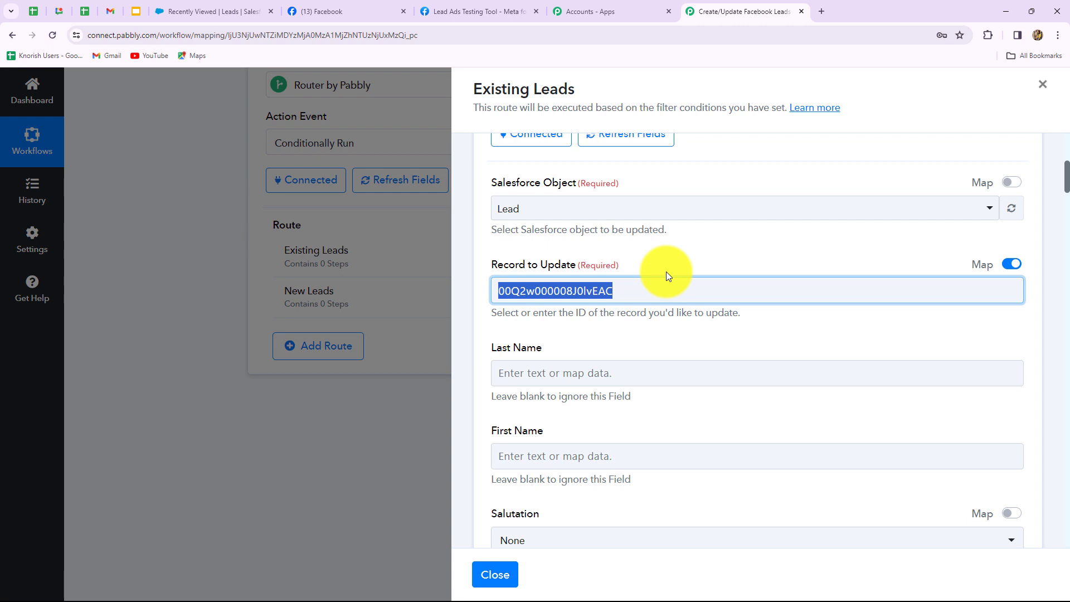
key(BackSpace)
click(640, 290)
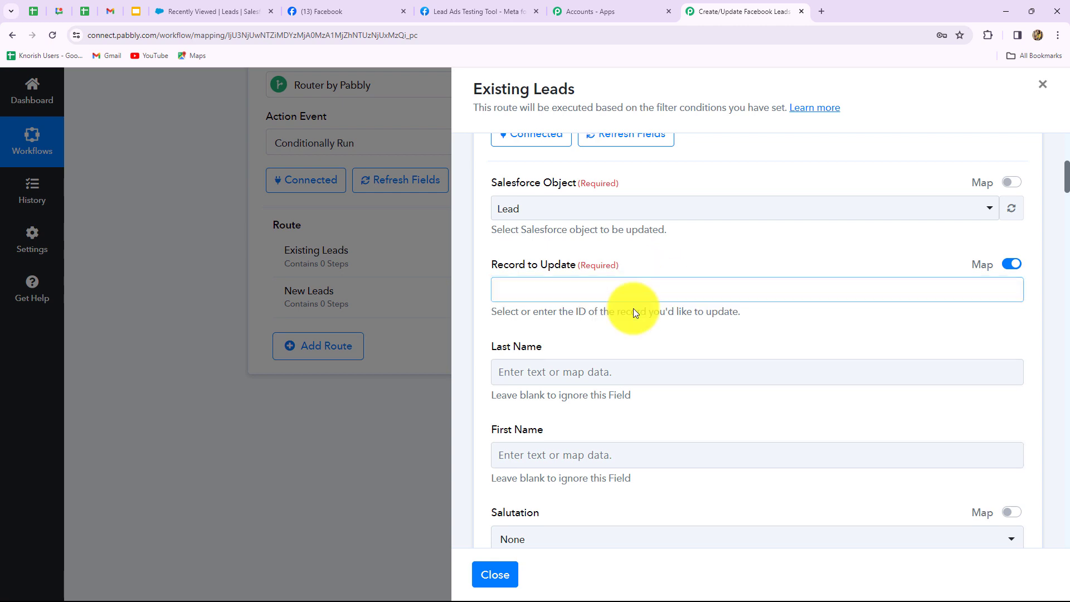
scroll(610, 393, down, 3)
click(597, 273)
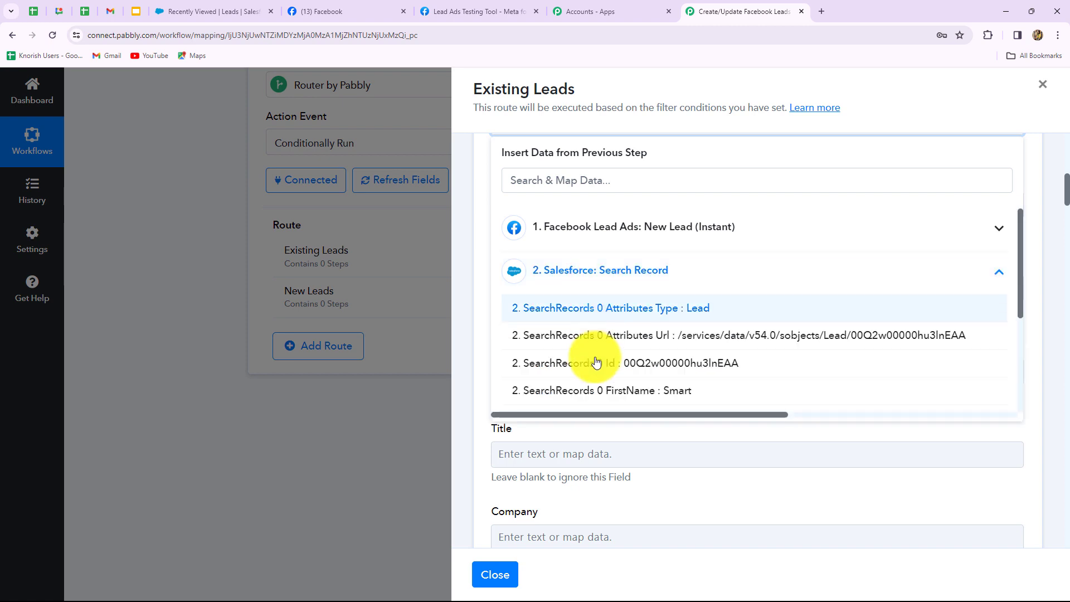
click(688, 361)
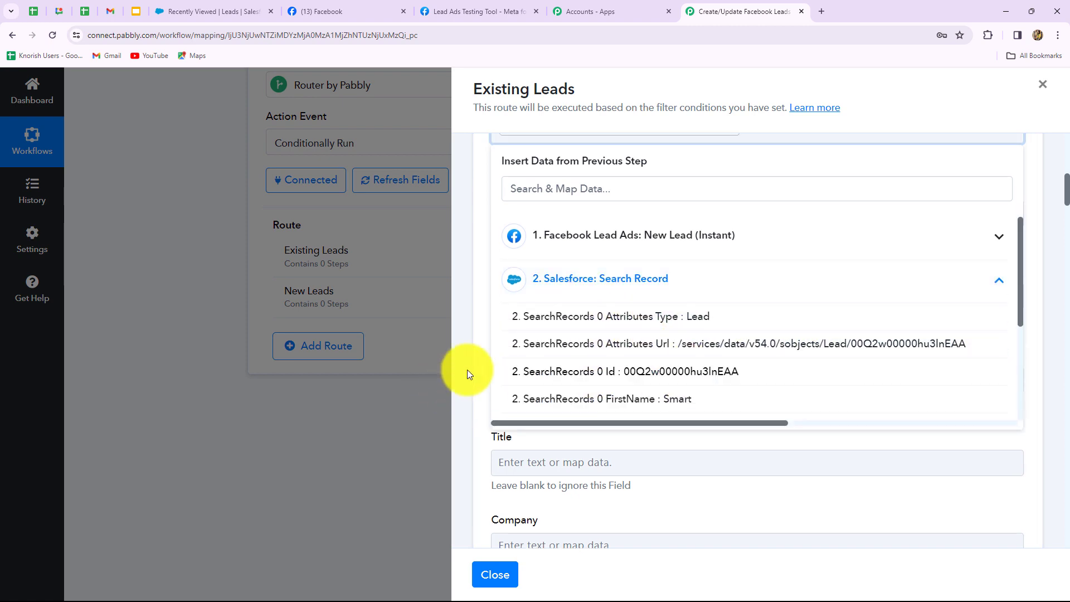
click(467, 370)
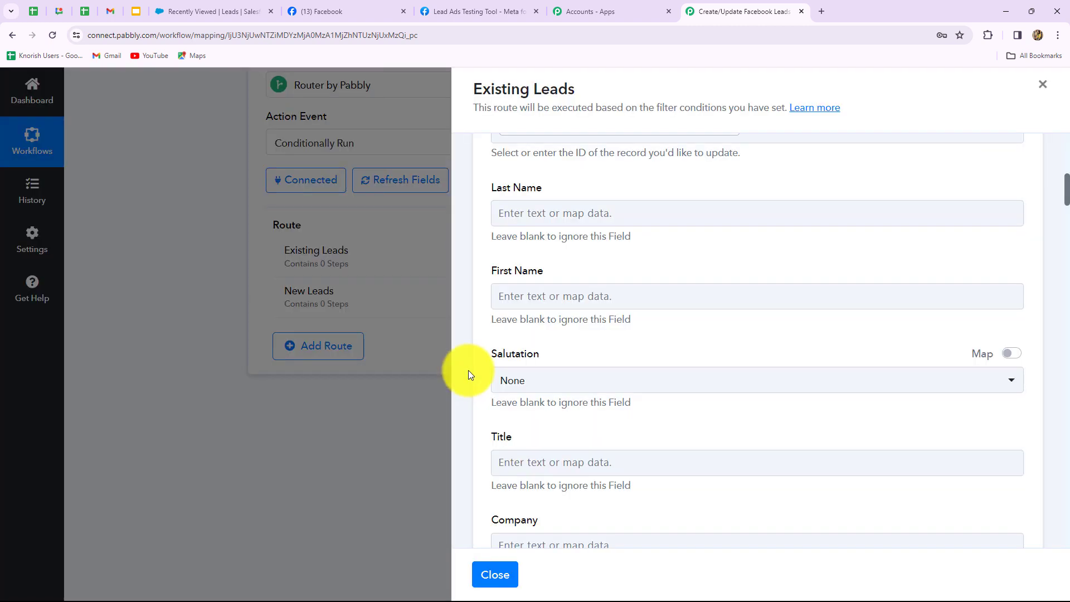
scroll(554, 393, up, 2)
scroll(752, 334, down, 2)
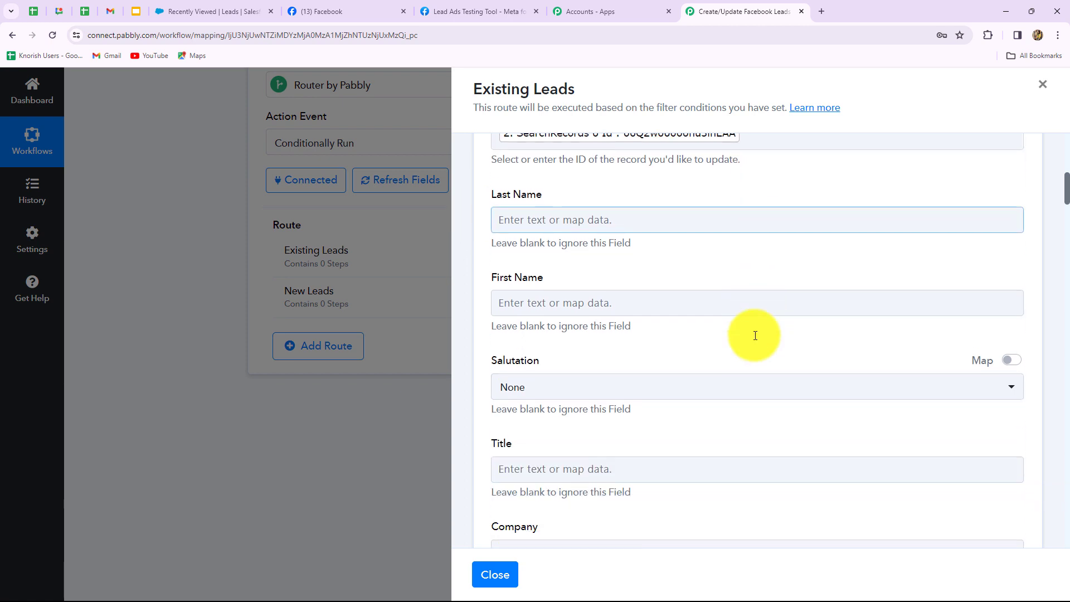
Map Last Name and First Name from the Salesforce search results.
click(562, 207)
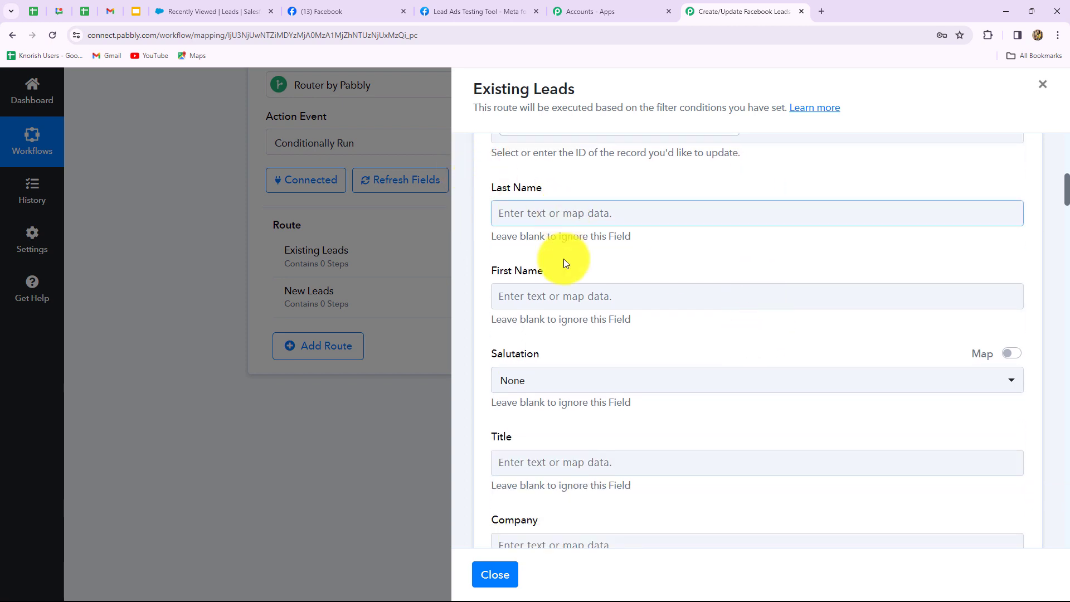
scroll(563, 356, down, 1)
scroll(567, 359, up, 1)
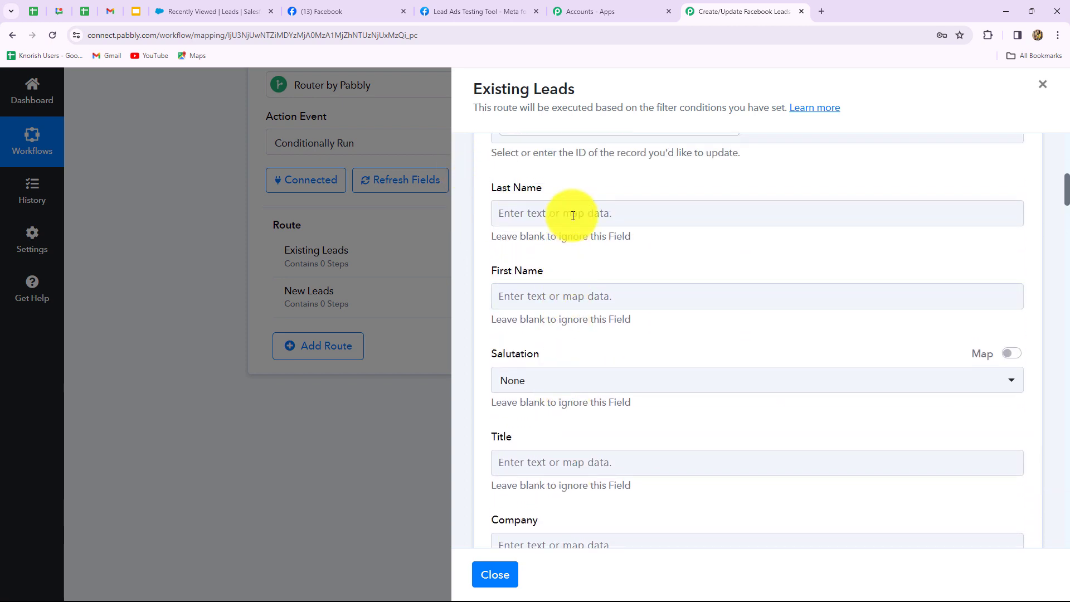
click(574, 212)
click(585, 365)
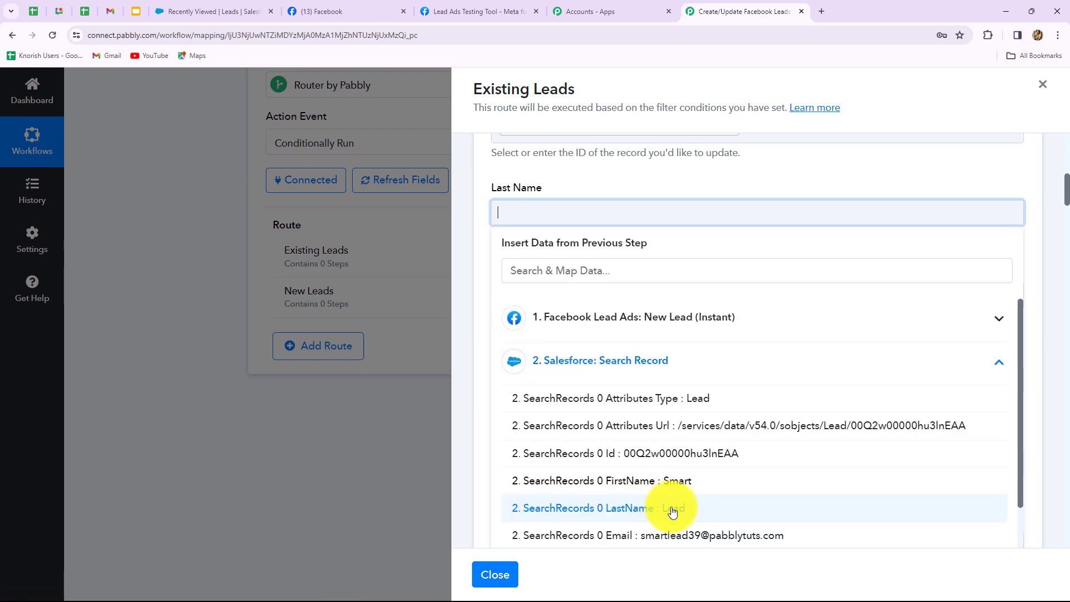
click(671, 507)
click(479, 463)
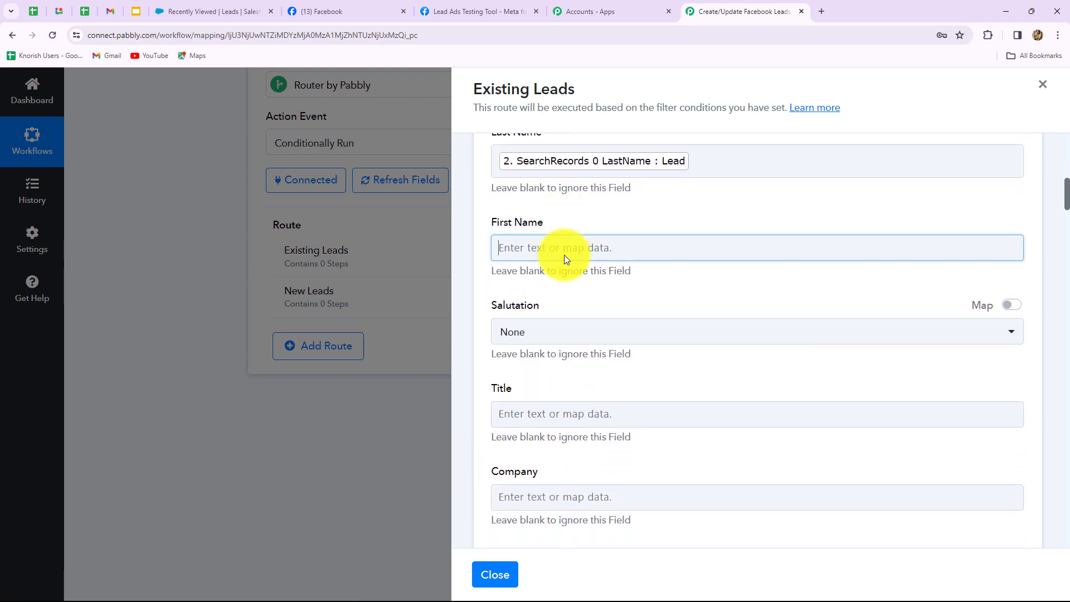
click(565, 255)
click(618, 395)
click(678, 516)
scroll(478, 490, down, 2)
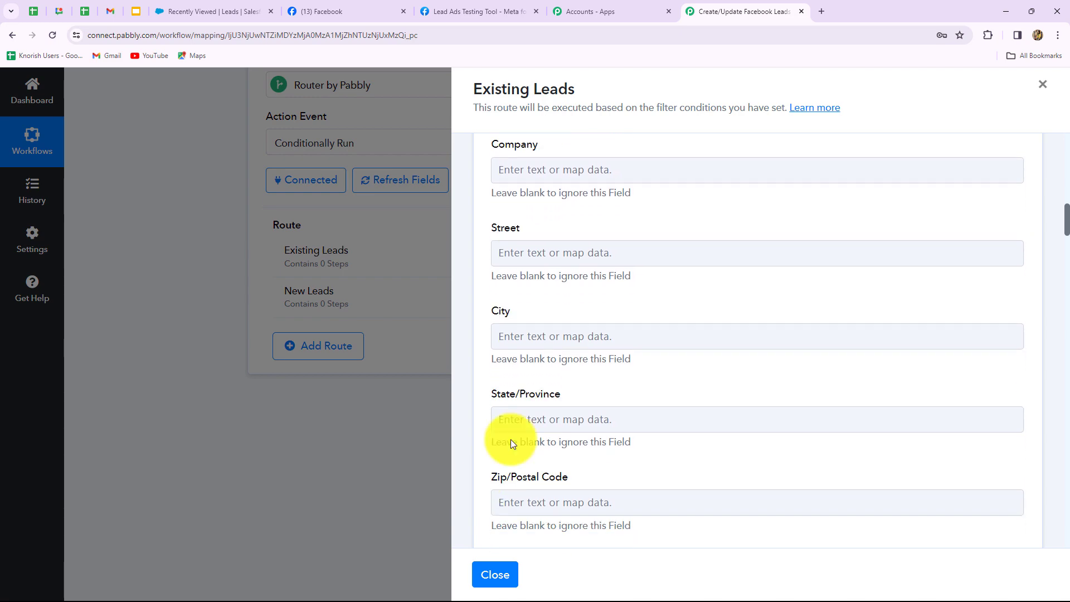
Map the Facebook lead's phone number into Mobile Phone and fill the Email field.
click(576, 172)
click(608, 334)
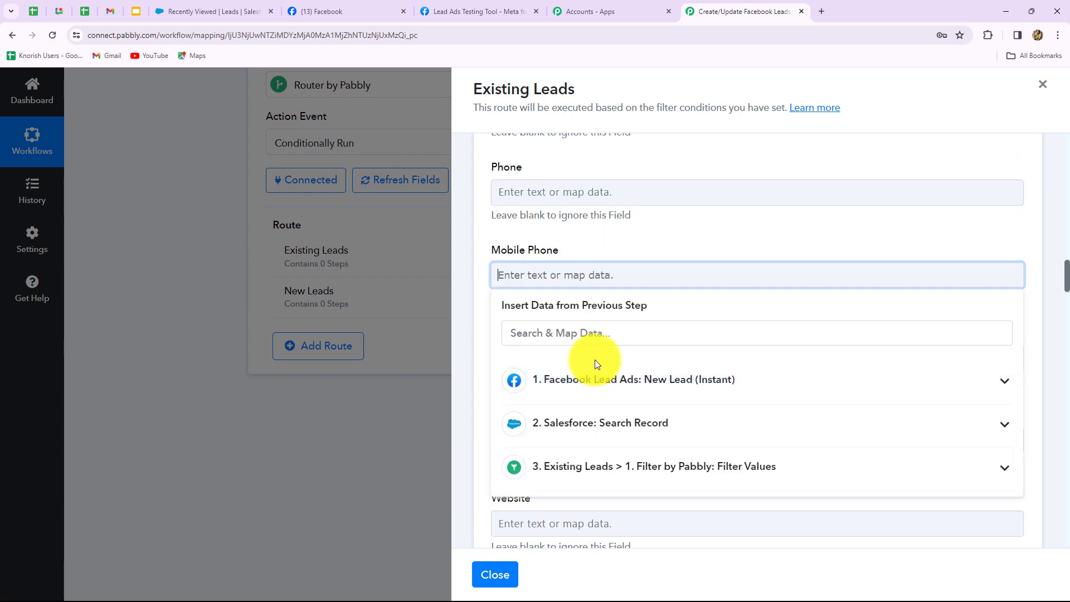
click(618, 379)
click(633, 471)
click(502, 434)
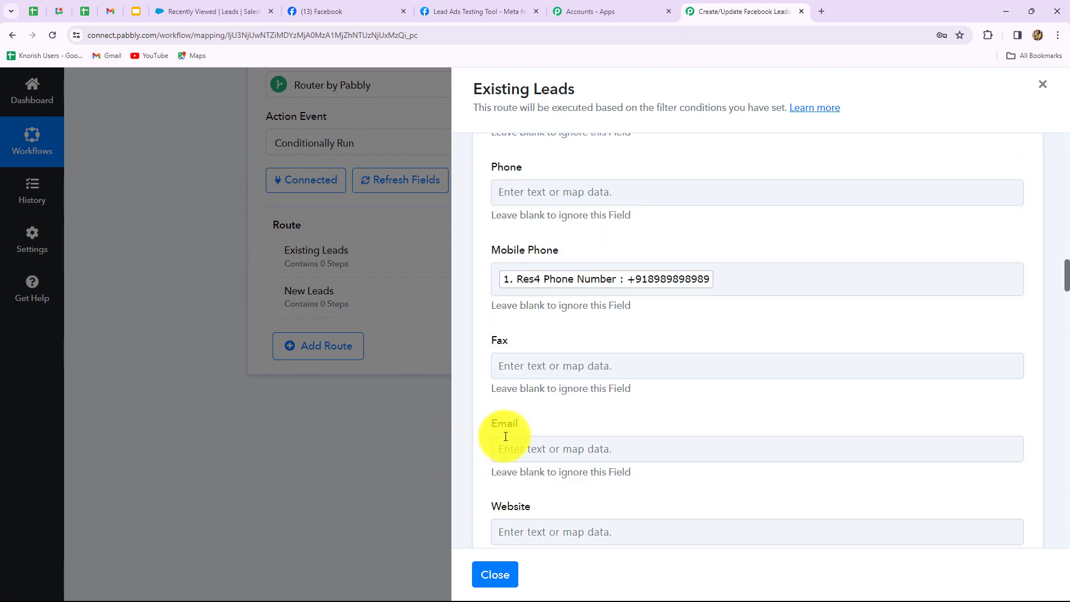
scroll(509, 430, down, 4)
click(563, 225)
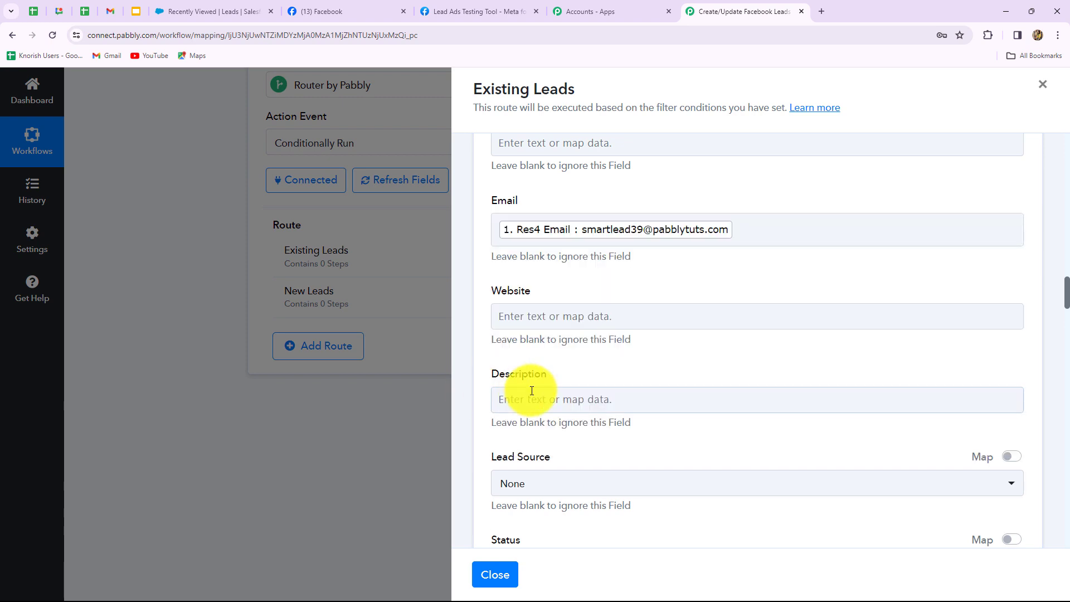
scroll(532, 391, down, 4)
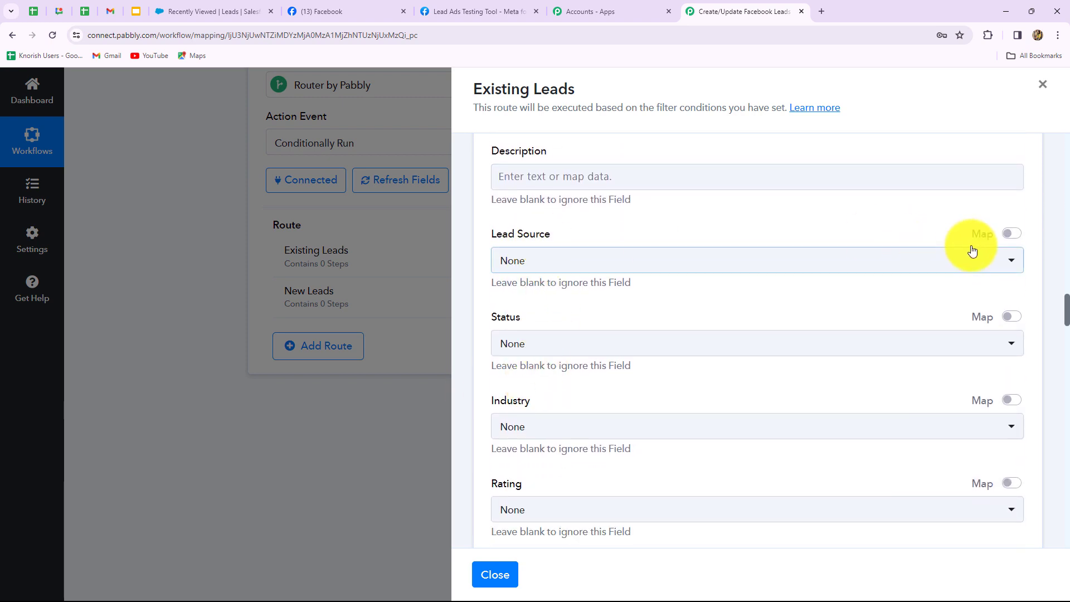
Set Lead Source to the custom value 'Facebook Lead Ads'.
click(1011, 234)
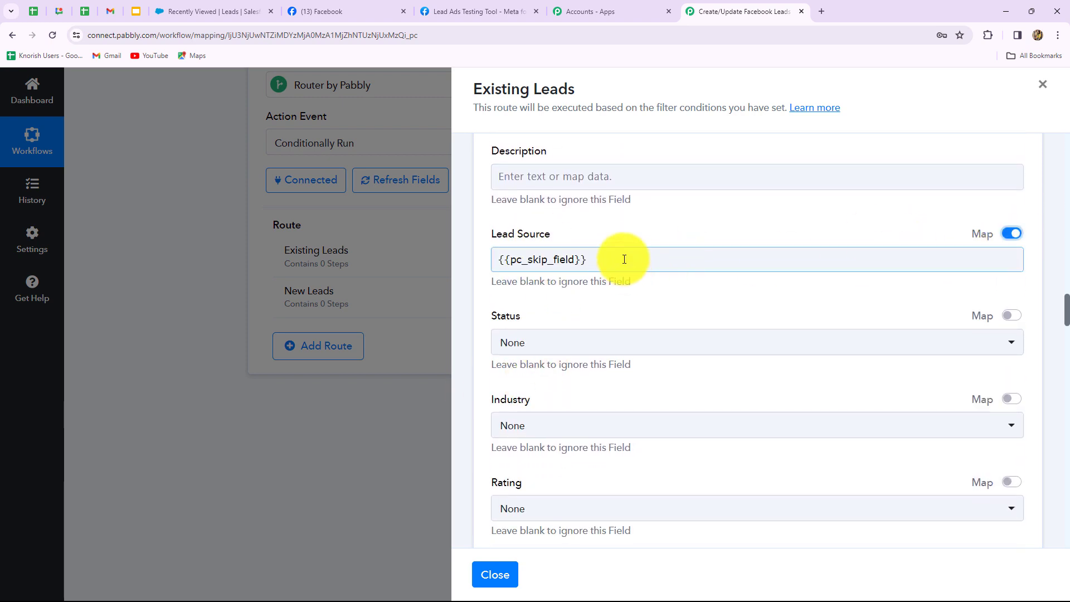
drag(626, 258, 471, 258)
key(BackSpace)
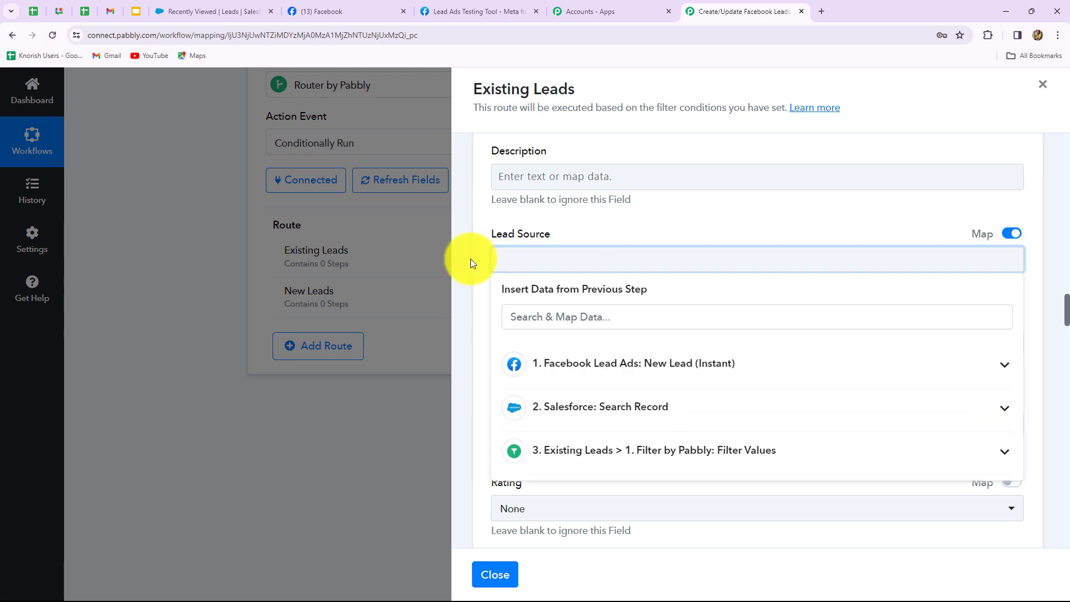
text(Fac)
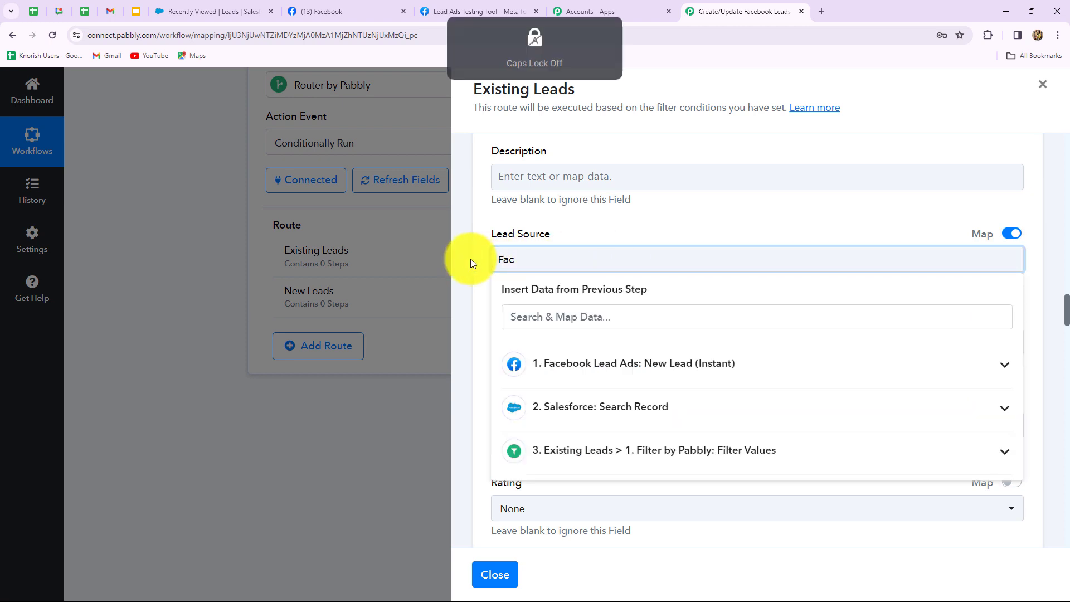
text(ebook Lead Ads)
click(477, 278)
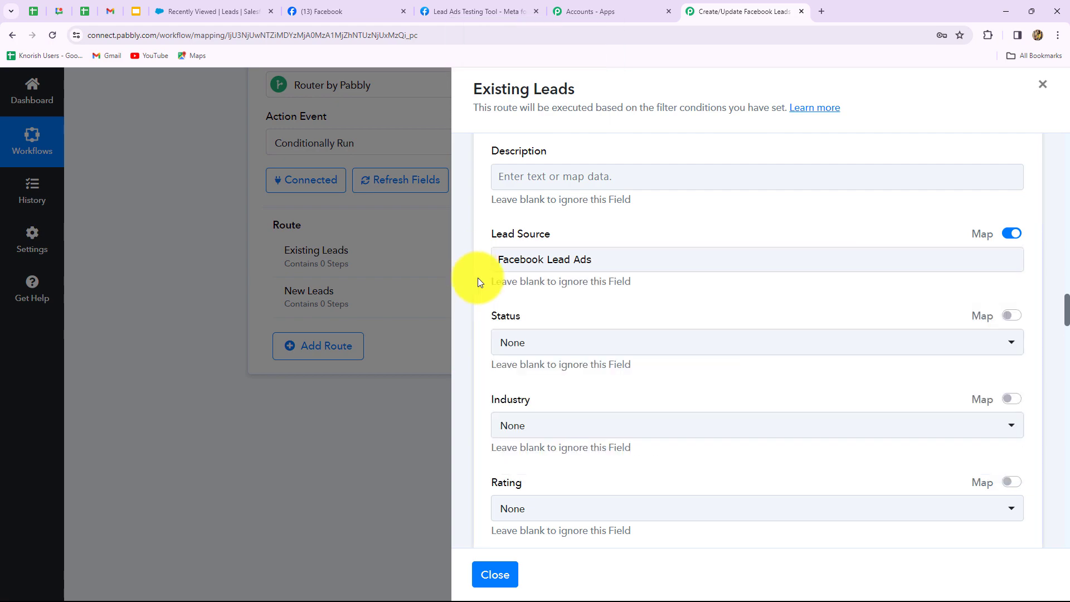
Save and test the Update Record step, then view the lead in Salesforce.
scroll(477, 278, down, 4)
scroll(476, 277, down, 20)
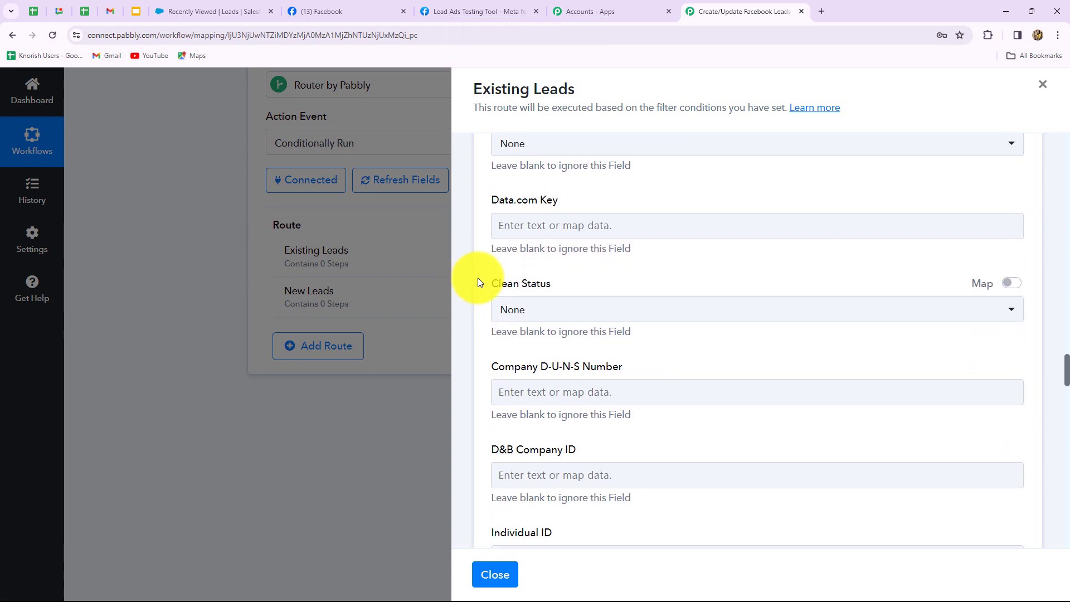
scroll(477, 278, down, 10)
click(521, 277)
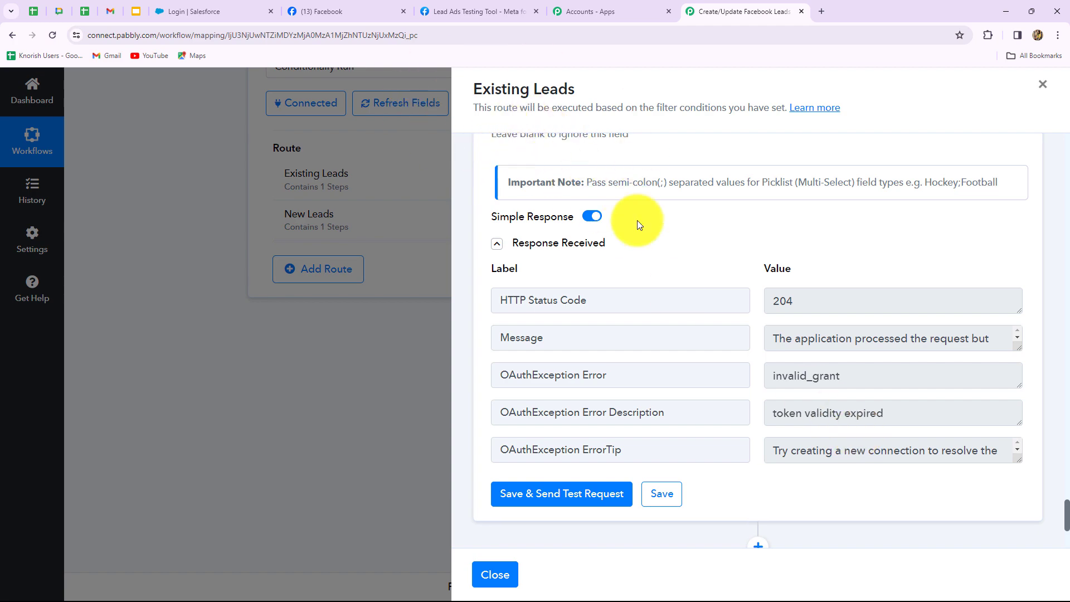
click(222, 9)
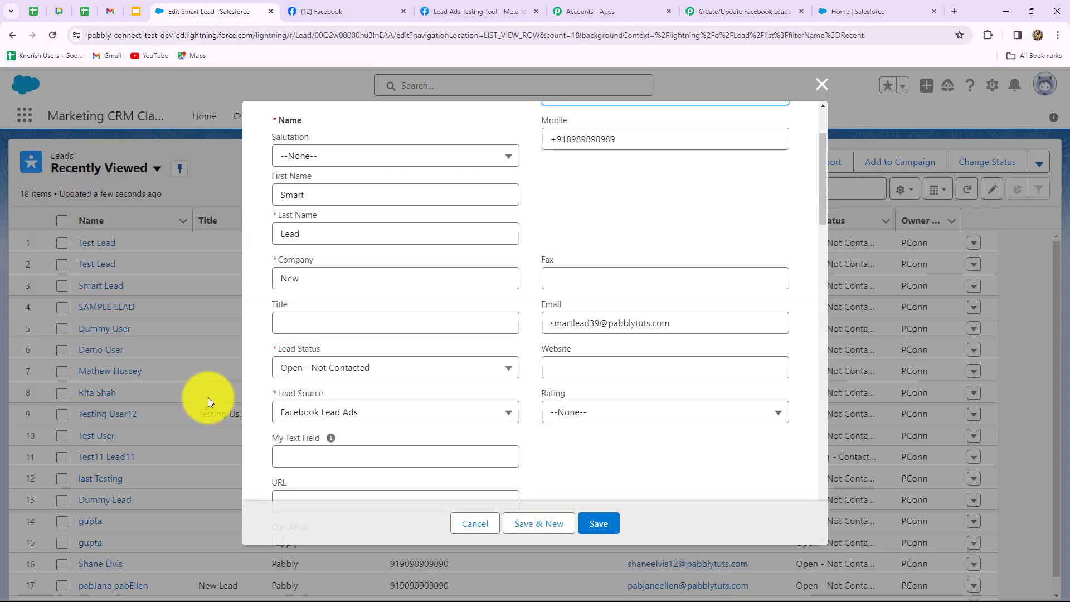
Review the lead's Lead Source, cancel the edit form, and return to the Pabbly workflow.
scroll(415, 287, up, 2)
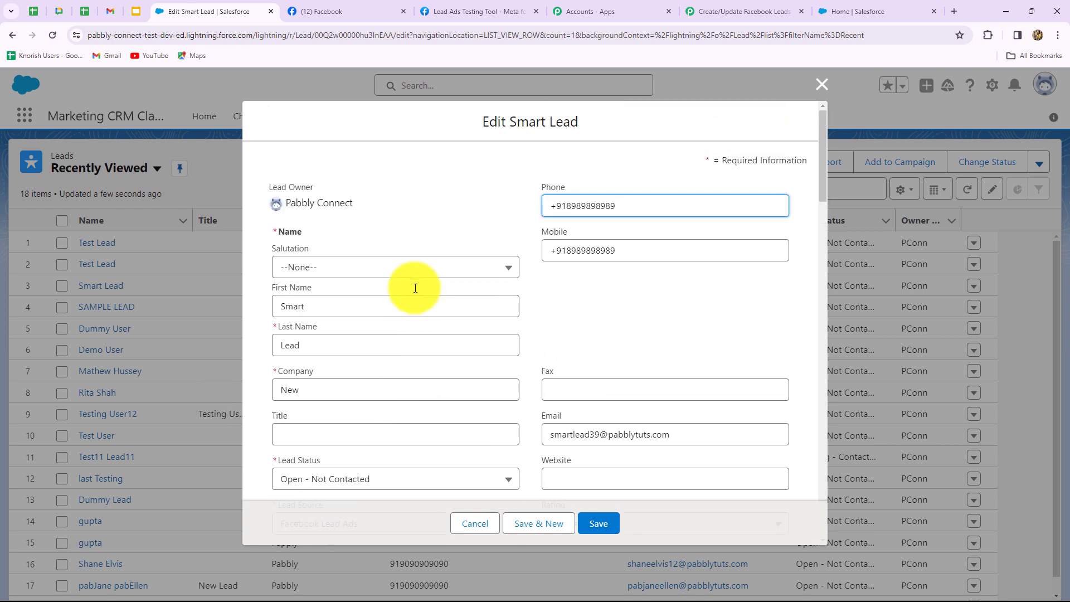
scroll(415, 288, down, 2)
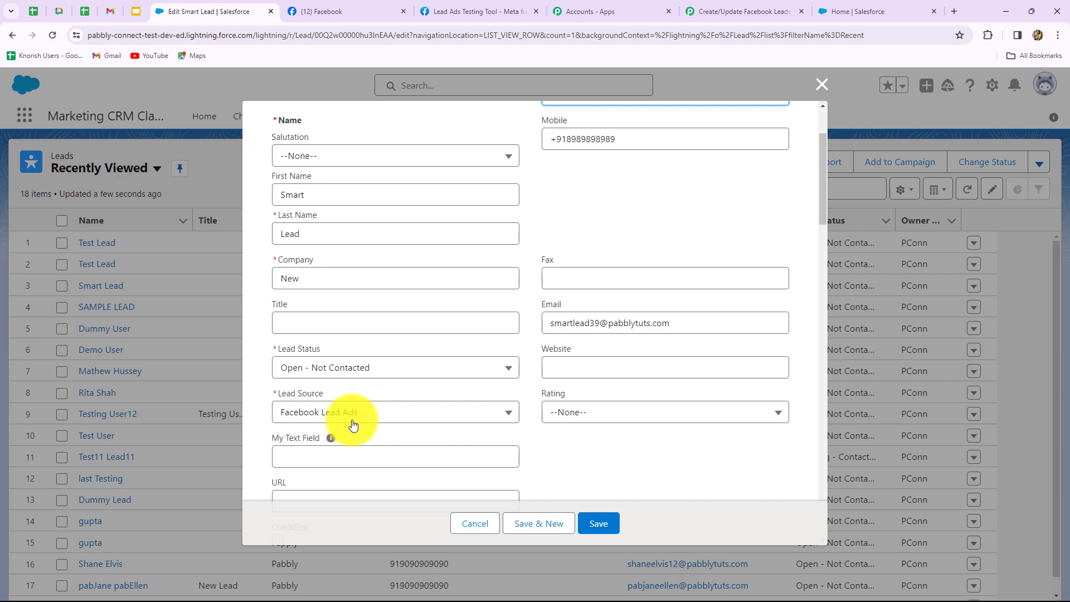
click(822, 87)
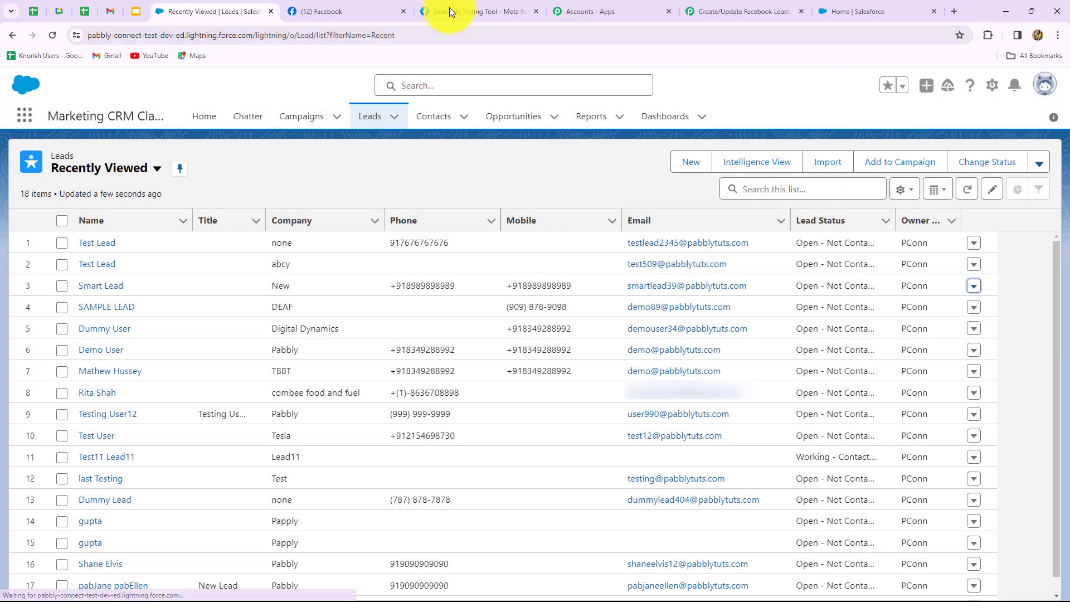
click(712, 9)
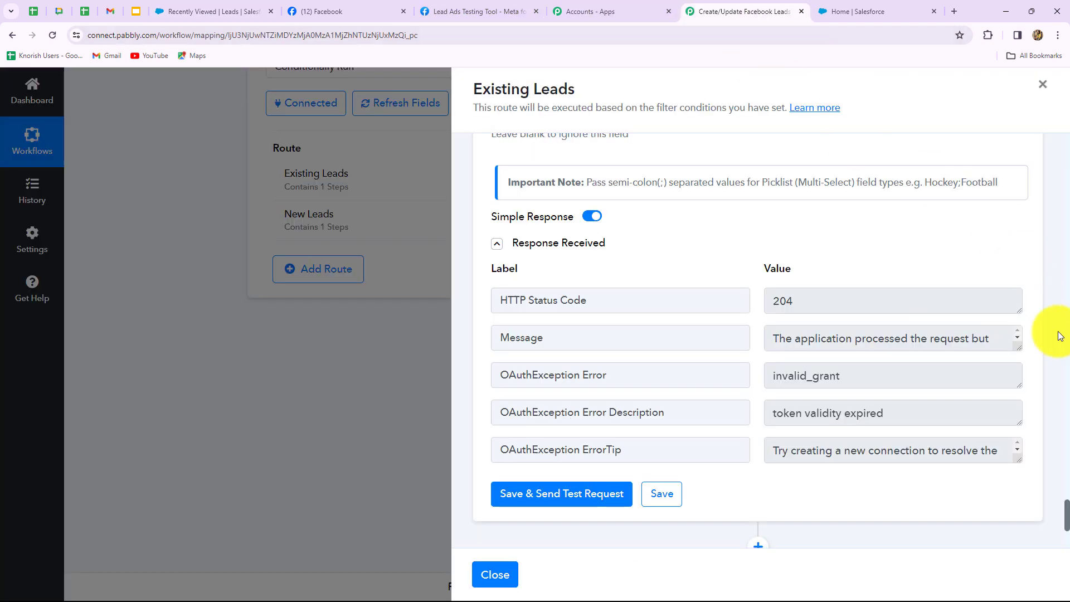
On the New Leads route, base a filter on the Salesforce search result's lead Id.
click(1043, 84)
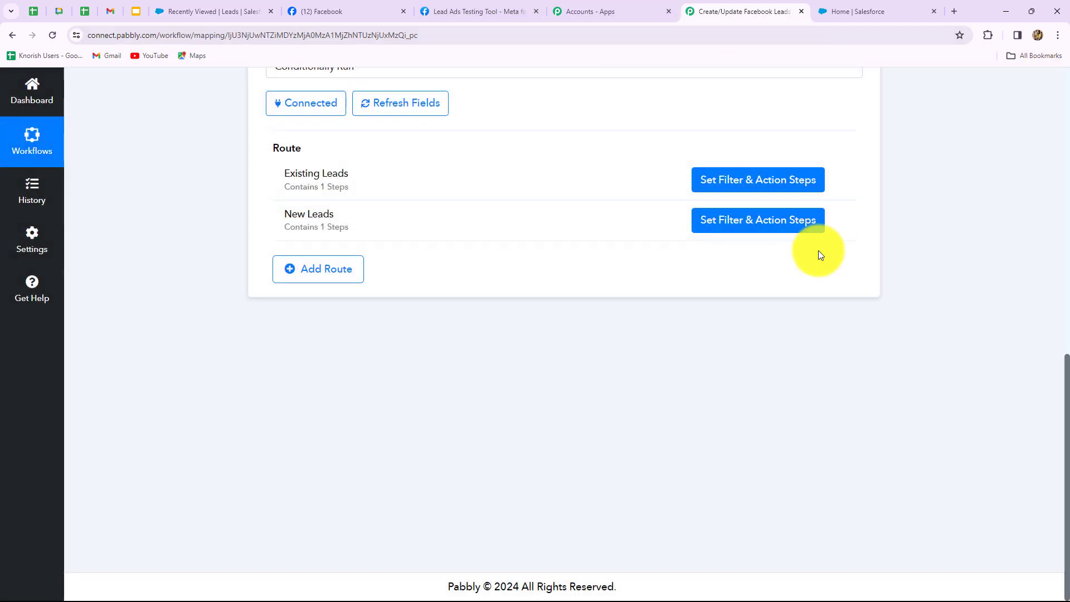
click(721, 272)
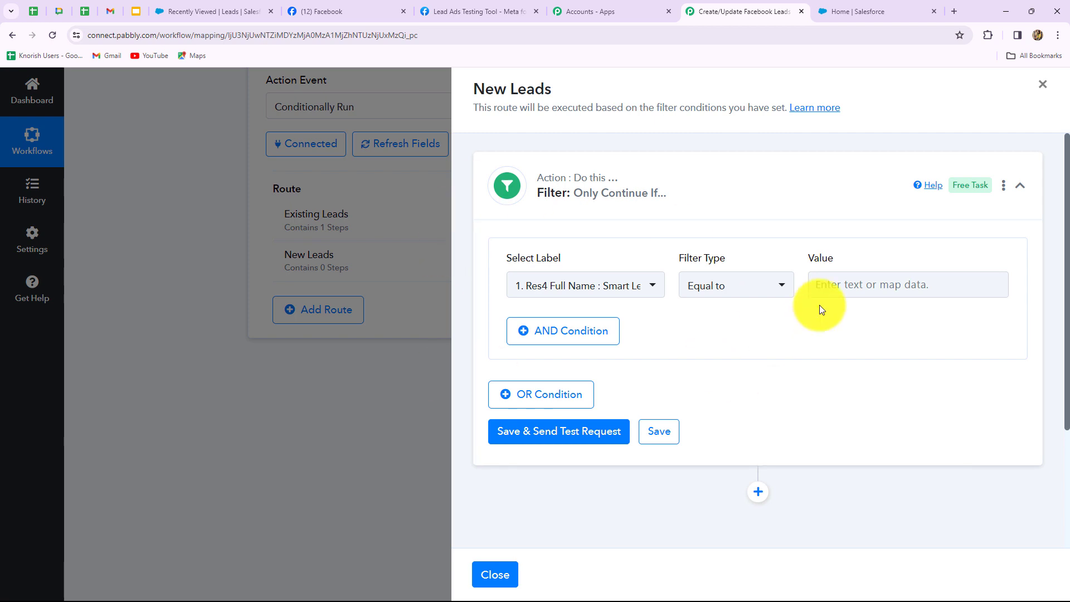
click(628, 293)
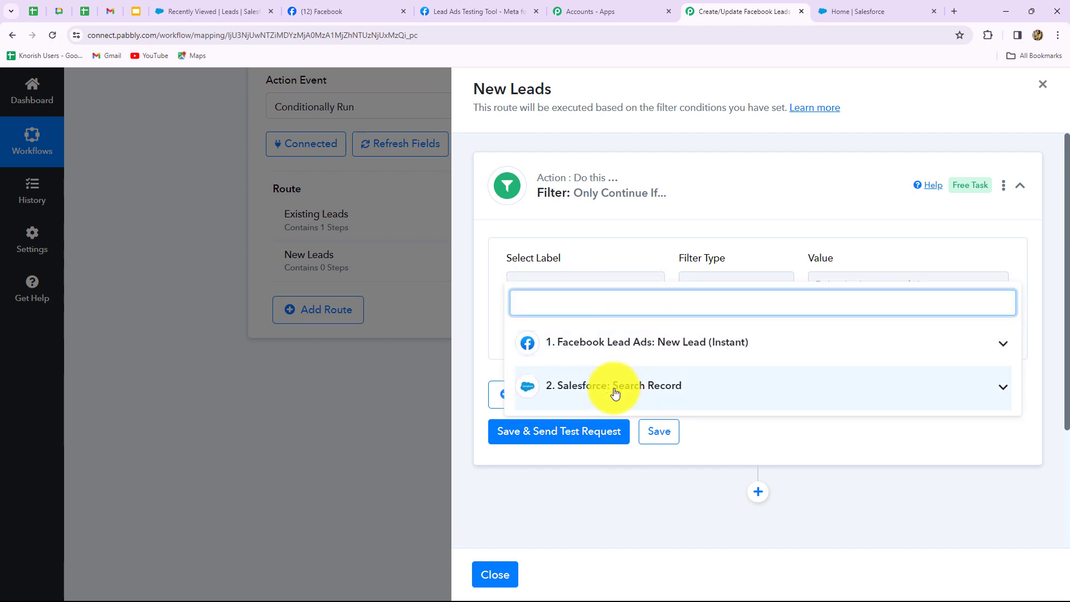
click(615, 392)
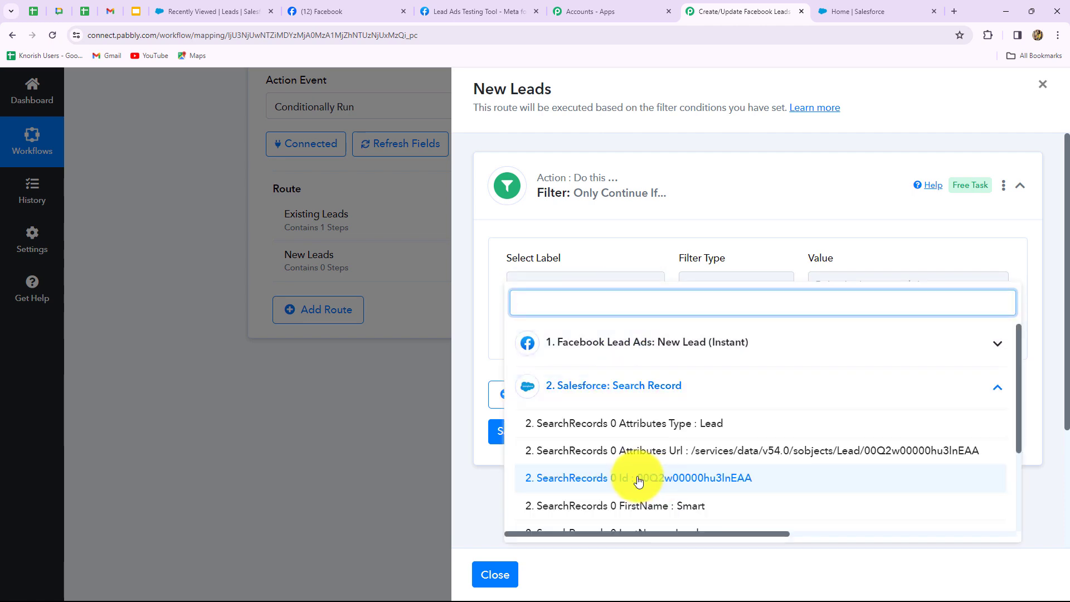
click(684, 481)
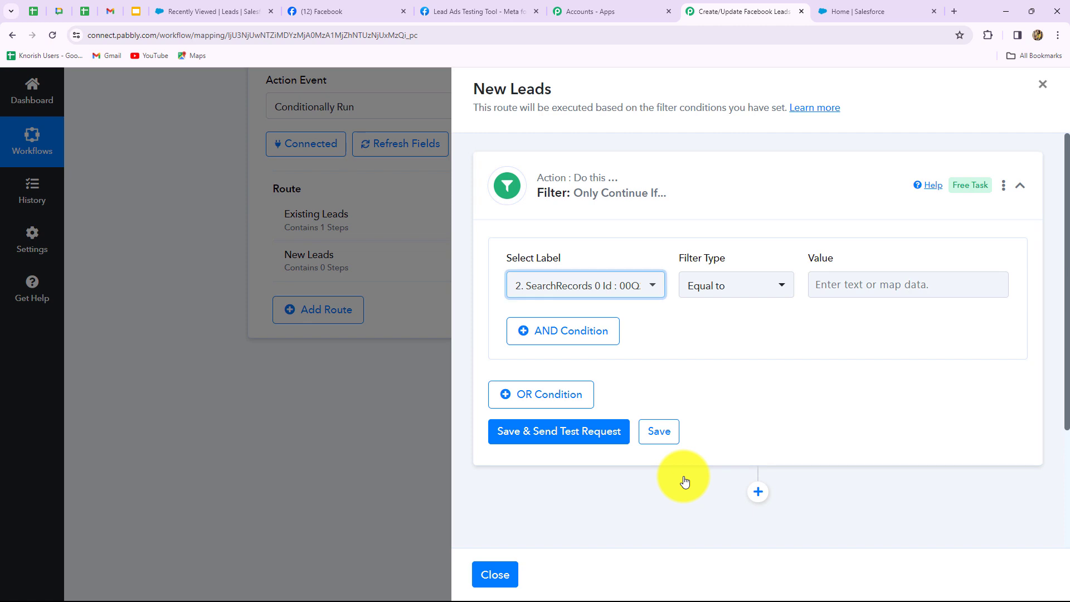
Set the filter condition to 'Does not exist', test it, and add a new step below.
click(724, 286)
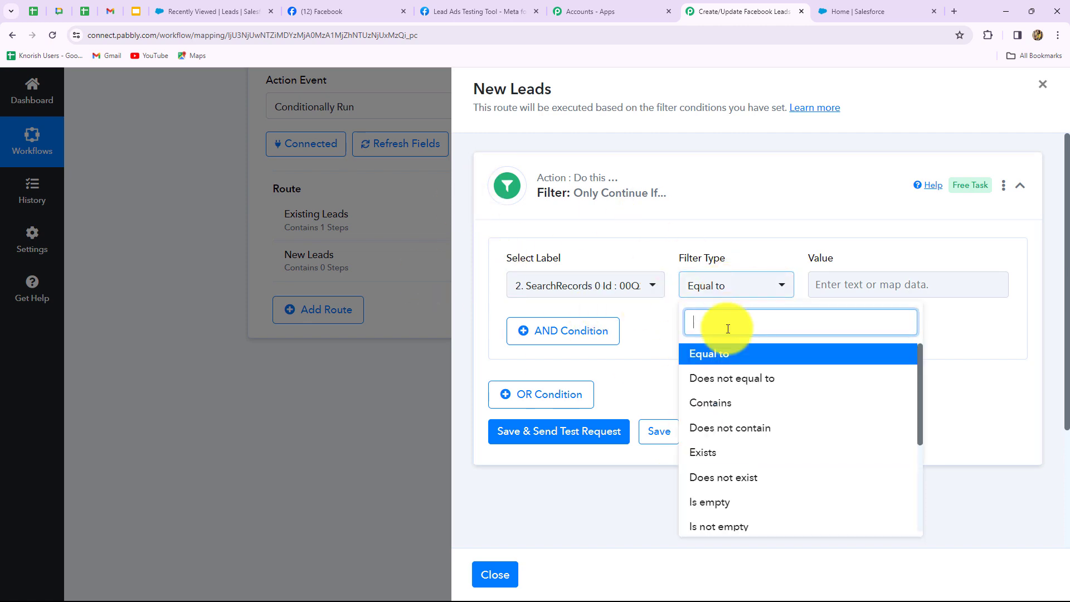
click(719, 480)
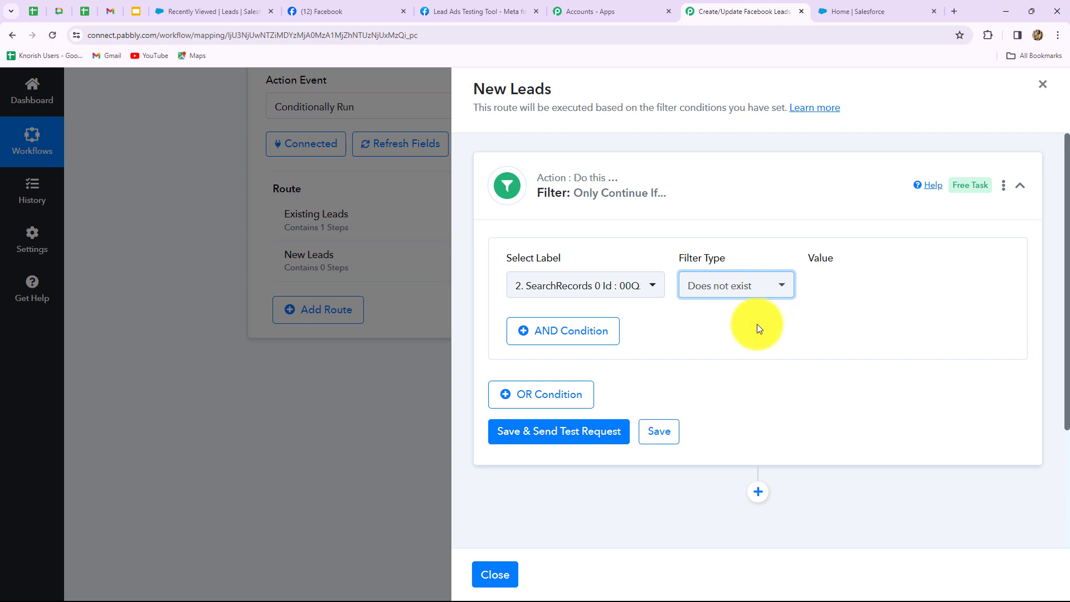
click(552, 438)
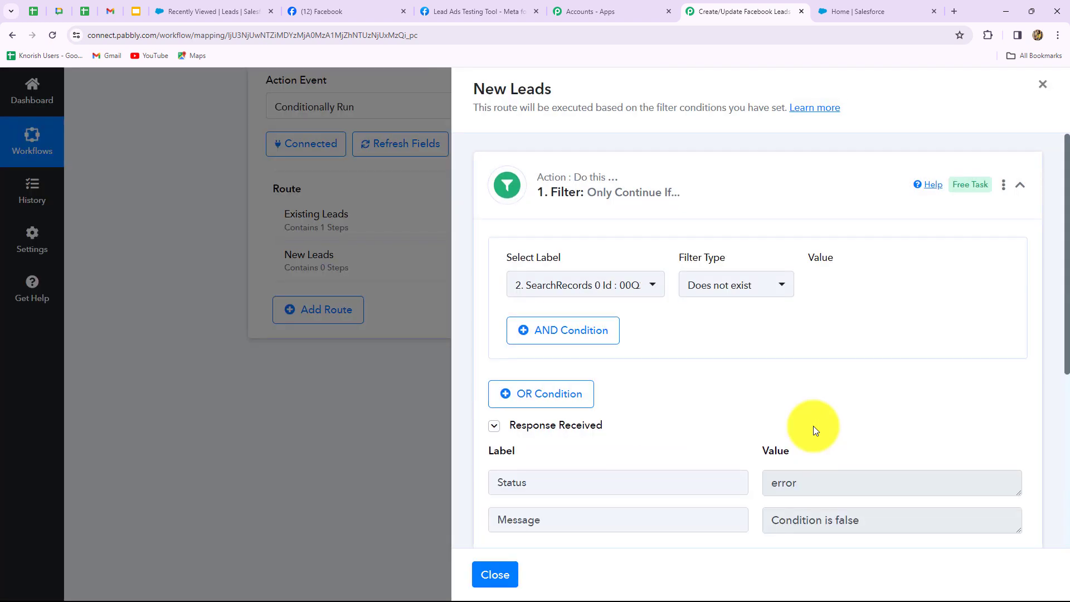
scroll(813, 426, down, 3)
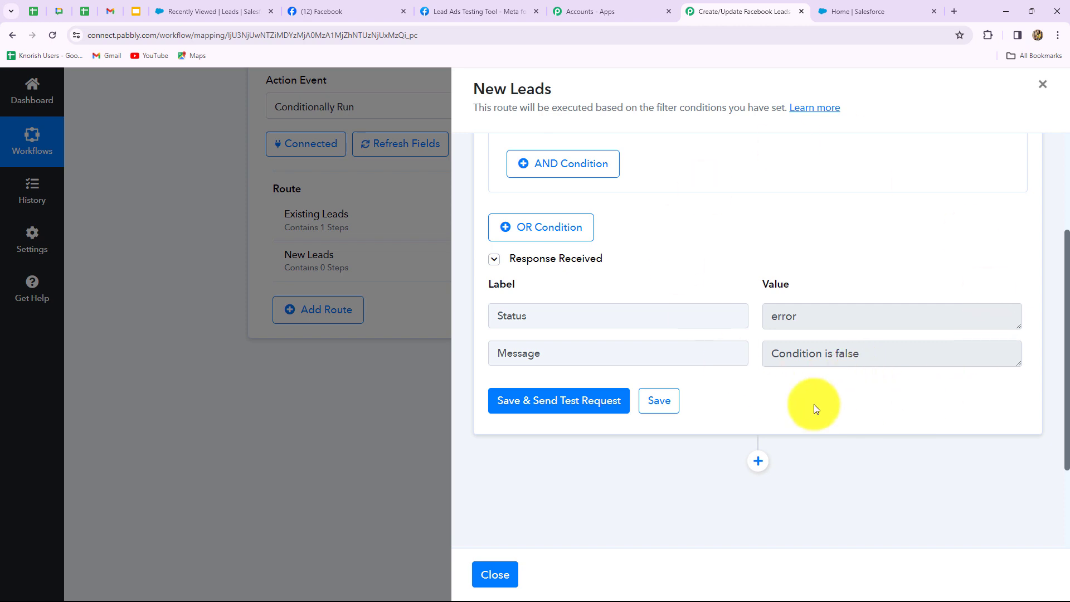
click(758, 471)
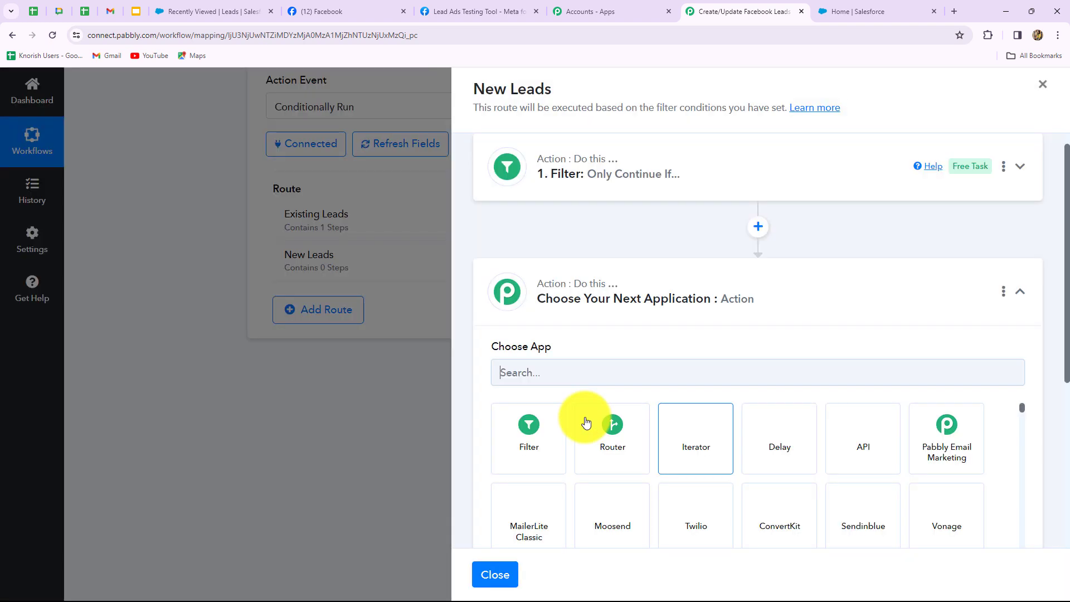
click(559, 383)
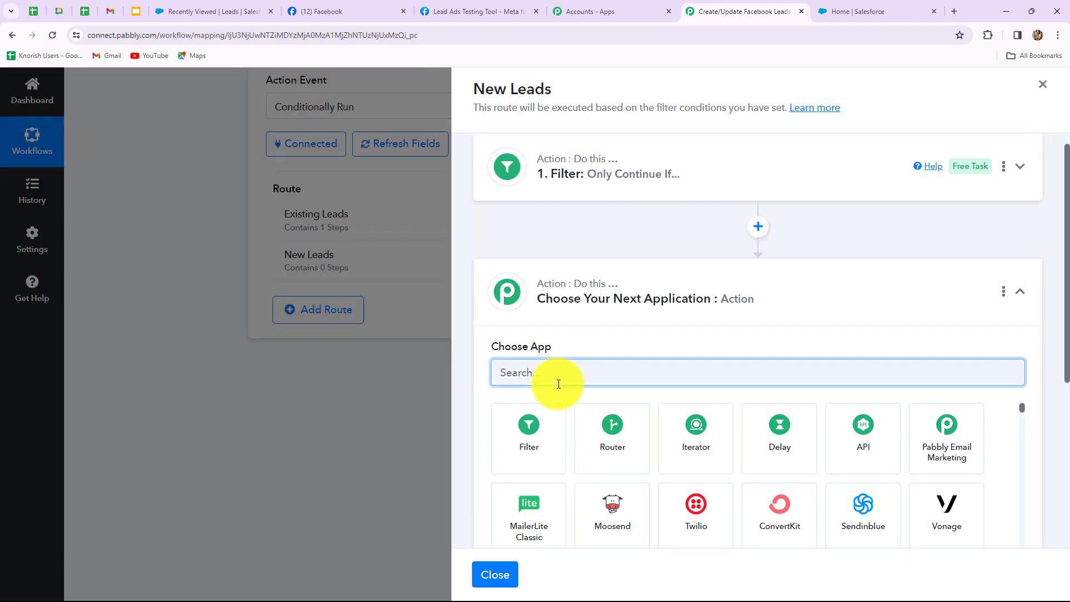
Make the new step a Salesforce Create Record action using the existing Salesforce connection.
key(Caps_Lock)
text(Sa)
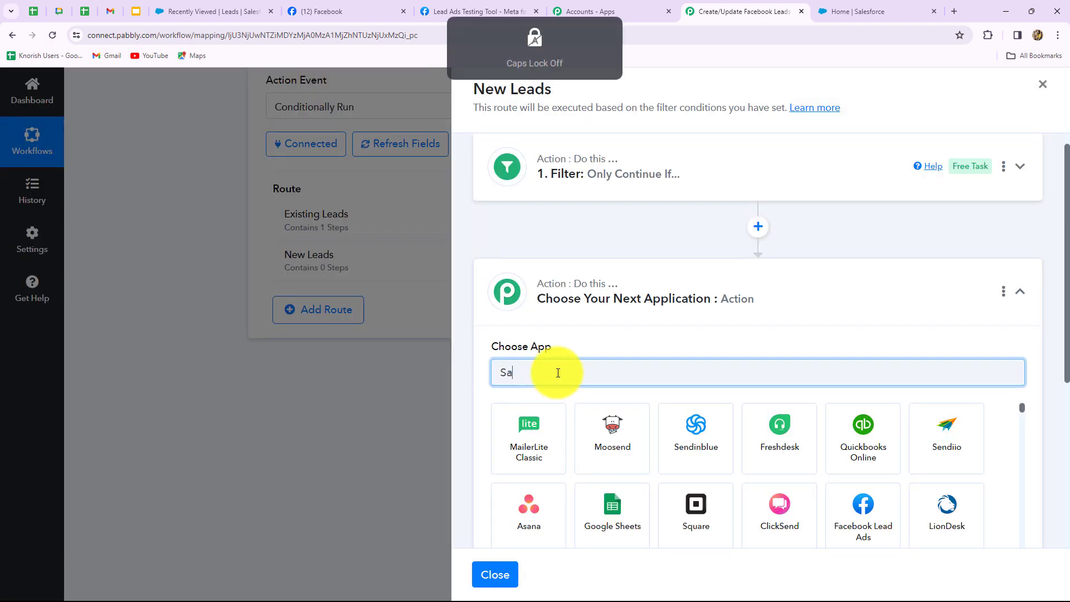
text(l)
click(782, 437)
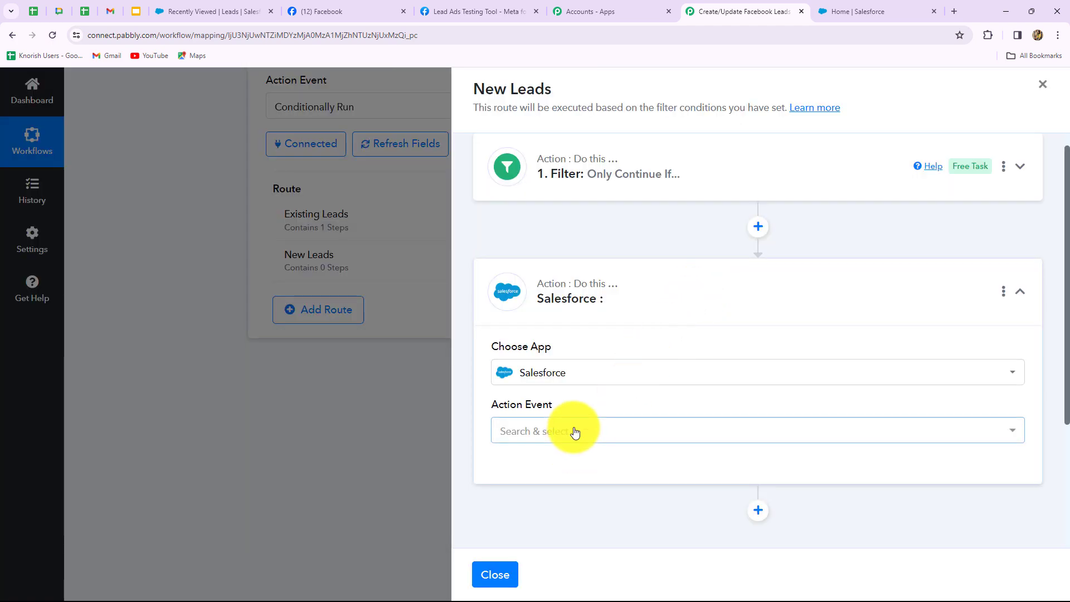
click(573, 433)
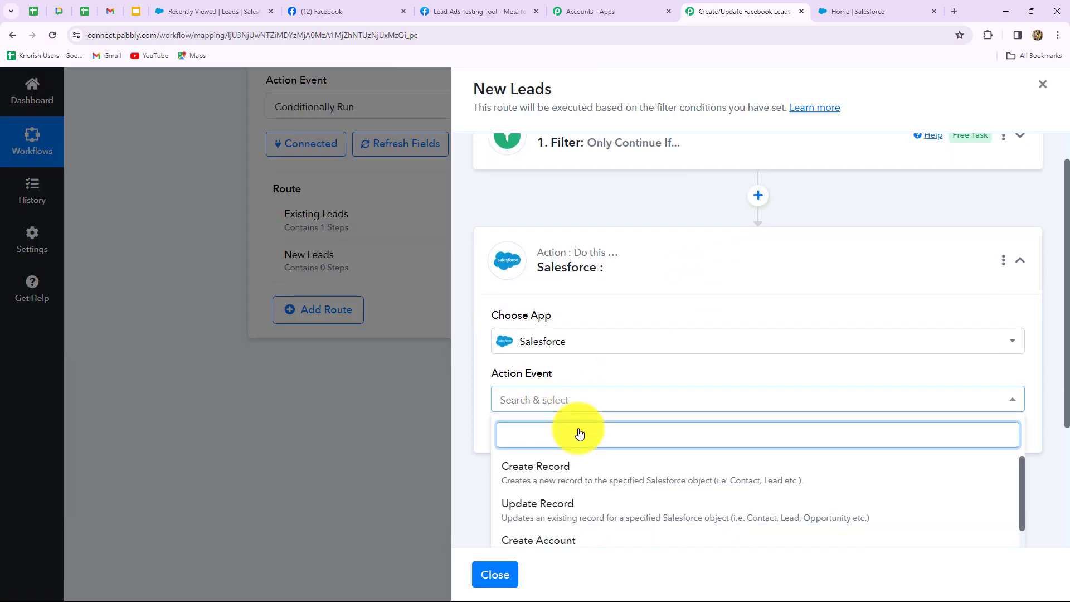
click(573, 335)
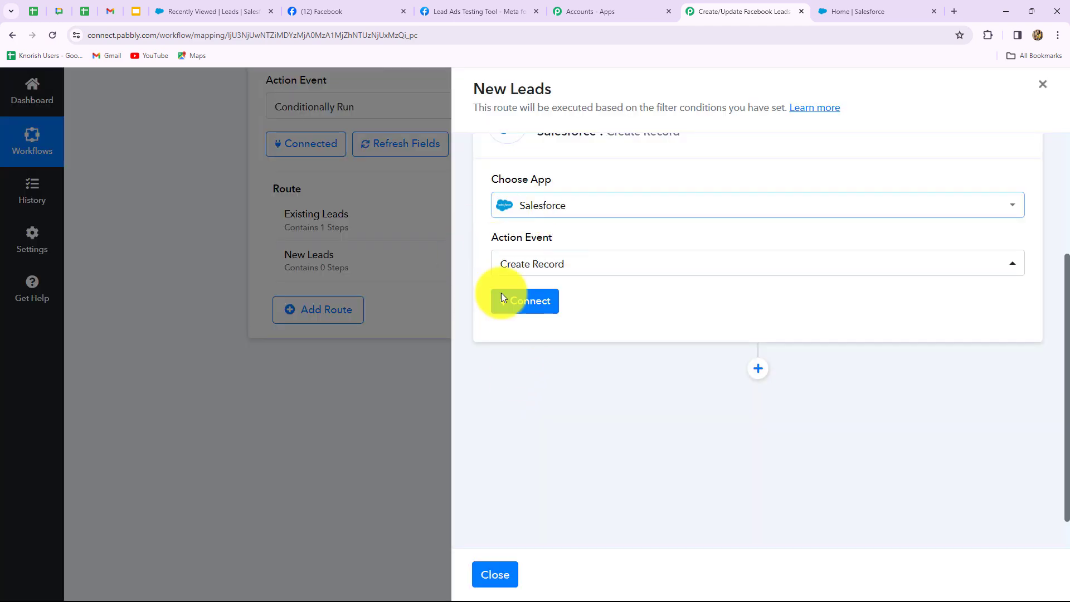
click(504, 298)
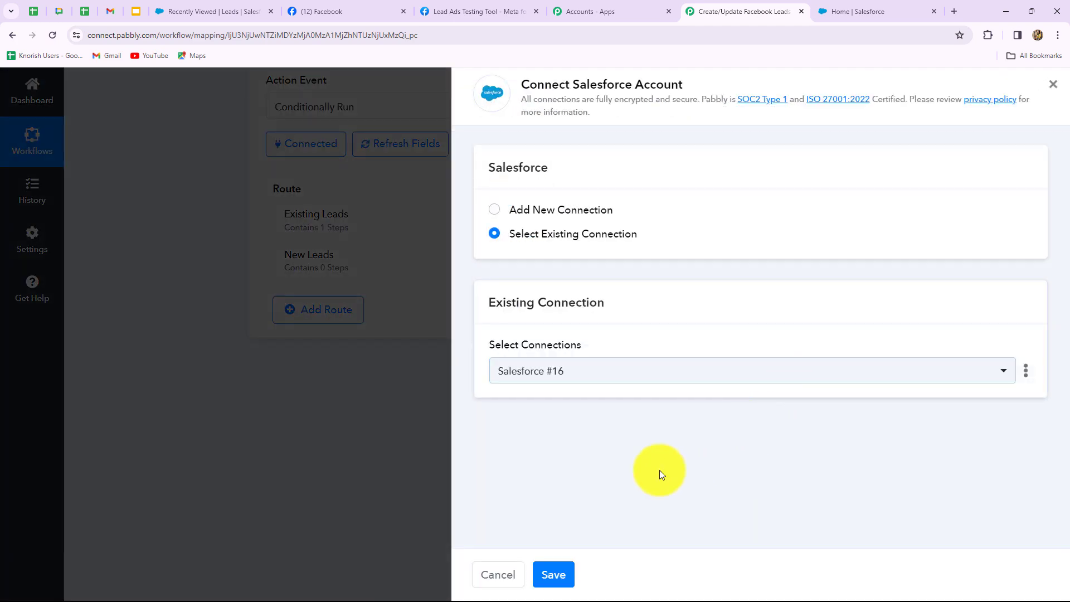
click(555, 574)
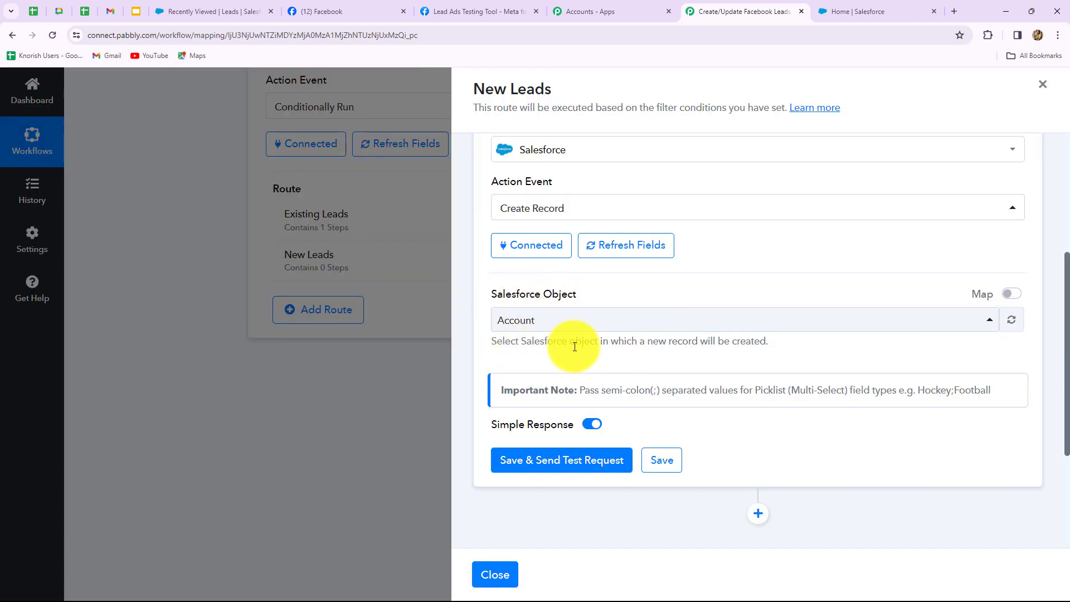
Choose Lead as the Salesforce object to create.
click(736, 326)
text(lea)
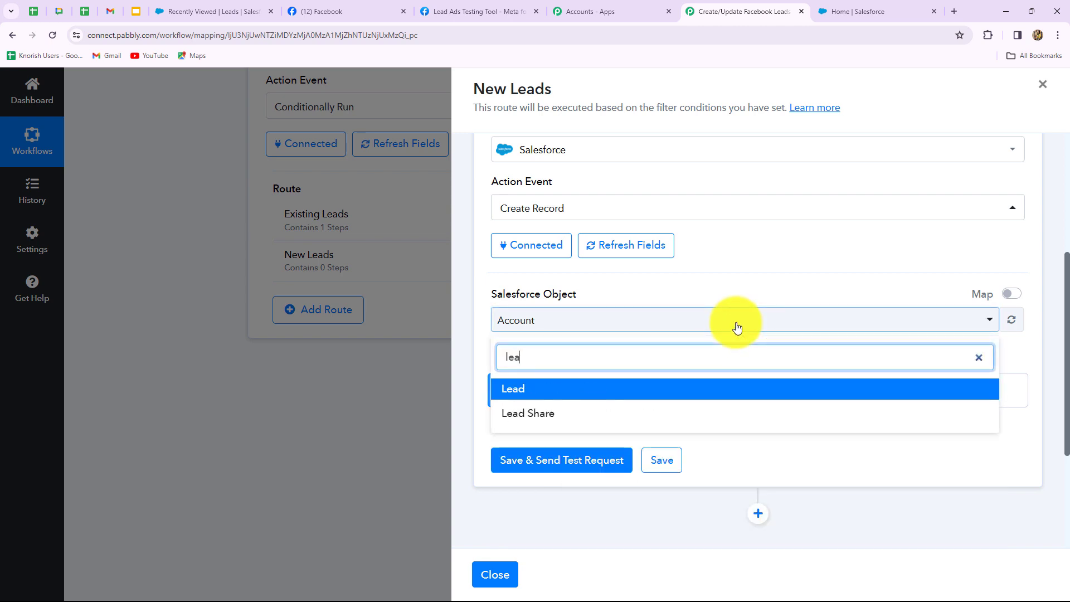
click(539, 390)
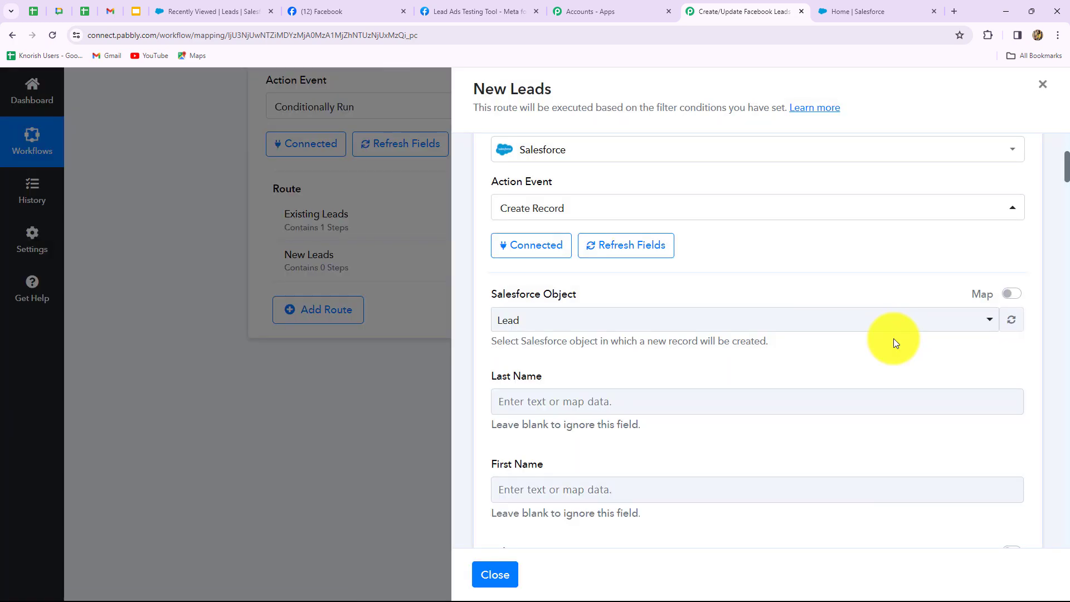
scroll(728, 390, down, 10)
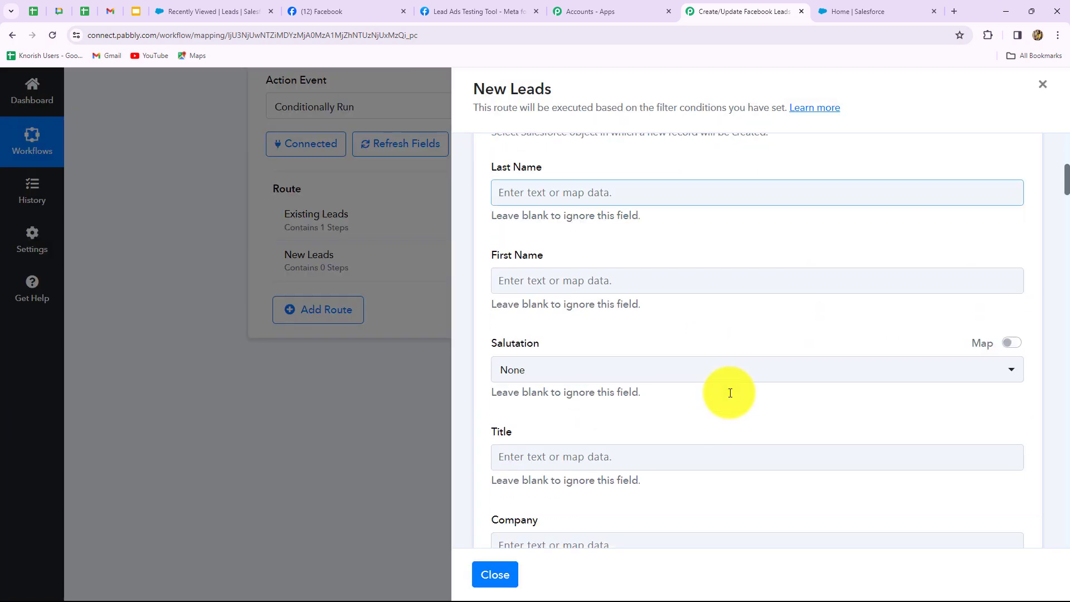
scroll(730, 392, up, 7)
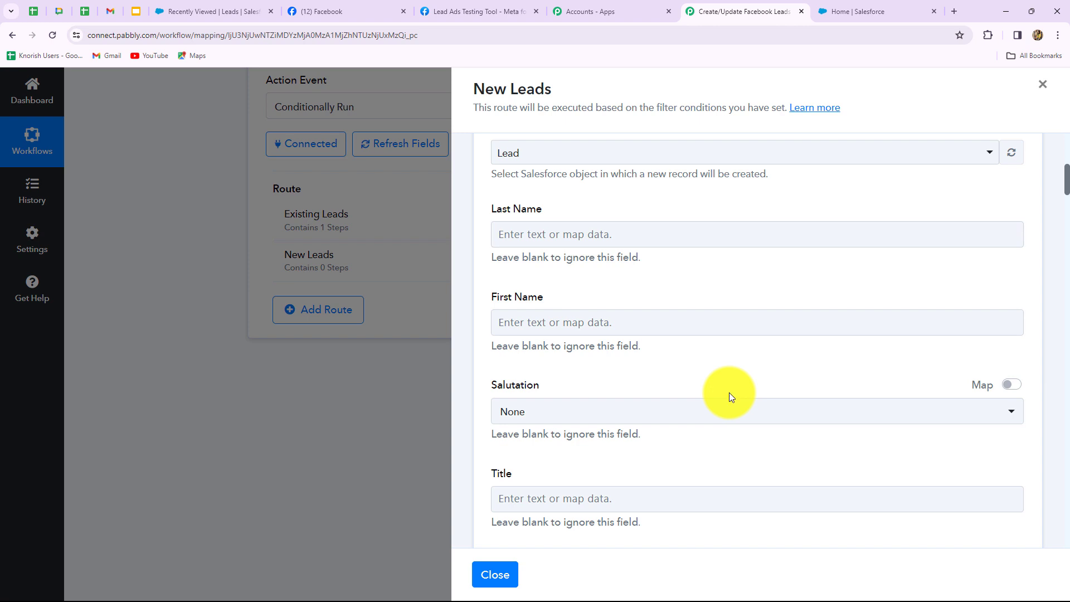
scroll(729, 392, up, 1)
Map the found lead's last name from the search record into Last Name.
click(559, 295)
click(454, 329)
click(569, 286)
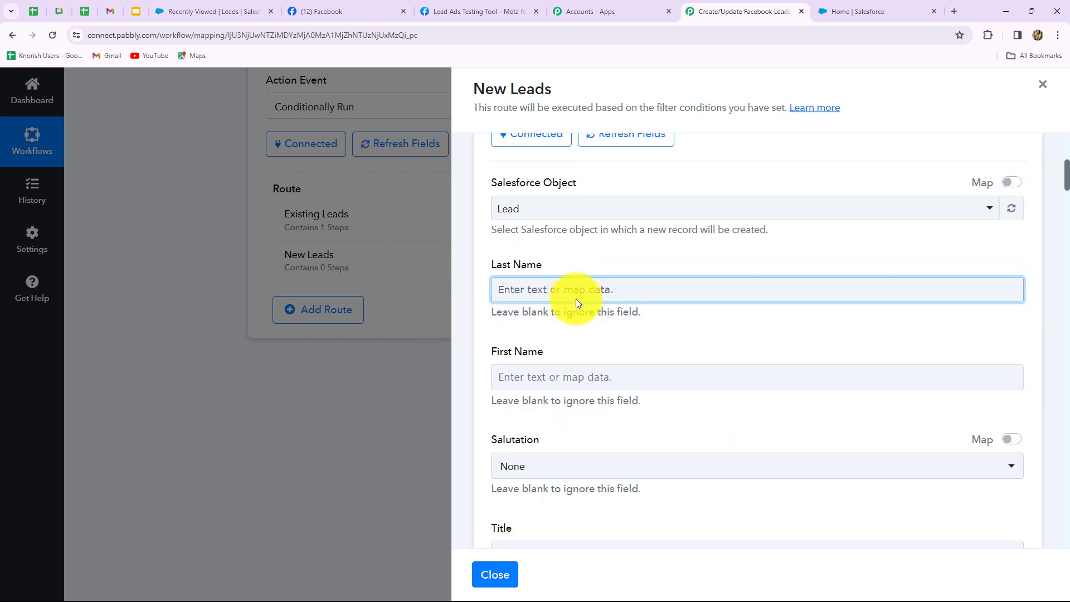
scroll(604, 373, down, 2)
click(627, 328)
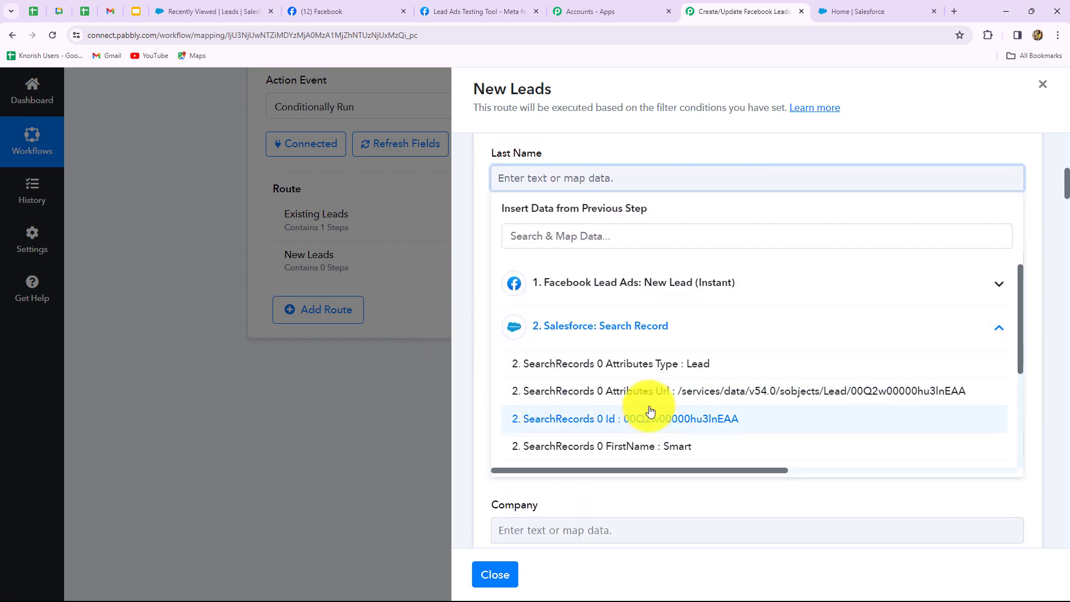
scroll(654, 419, down, 2)
scroll(671, 409, up, 2)
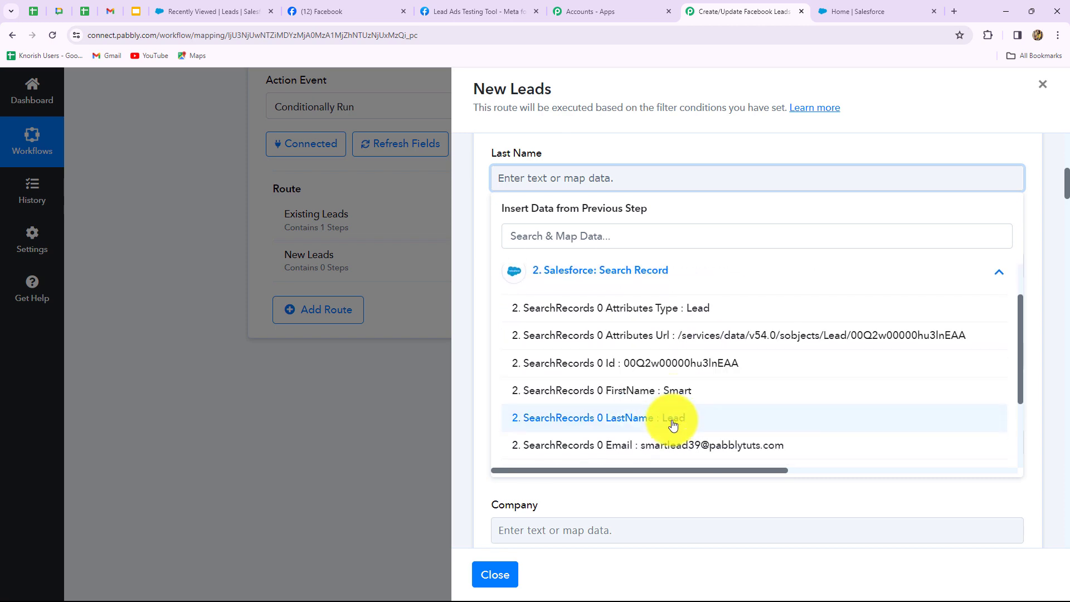
click(674, 423)
Map the found lead's first name from the search record into First Name.
click(564, 276)
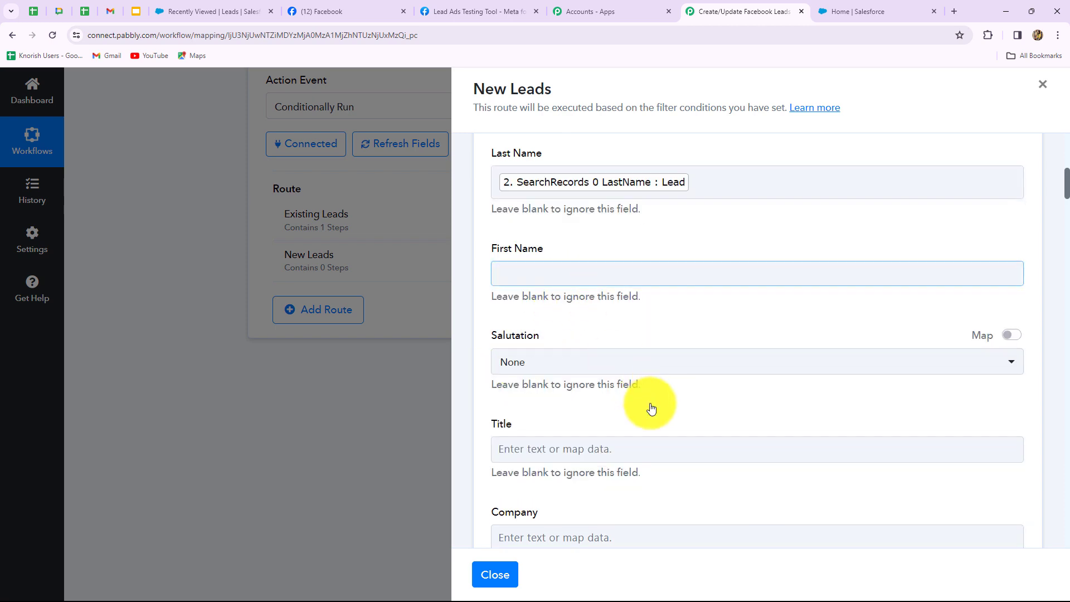
click(652, 438)
scroll(663, 446, down, 2)
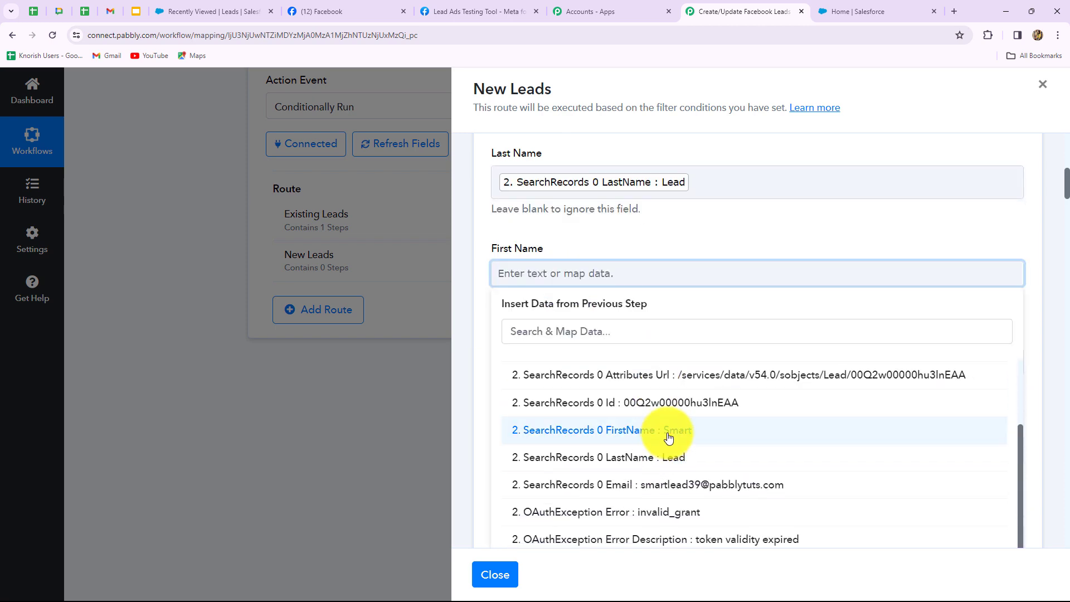
click(646, 433)
click(468, 432)
scroll(468, 433, down, 5)
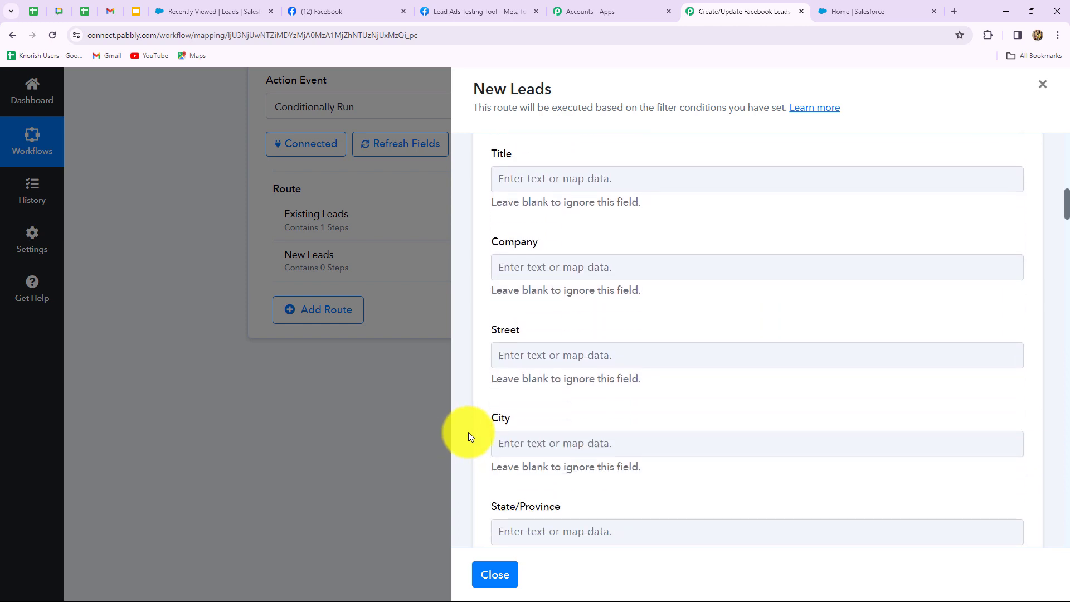
scroll(580, 299, up, 2)
Set Company to none and Country to 'India'.
click(579, 268)
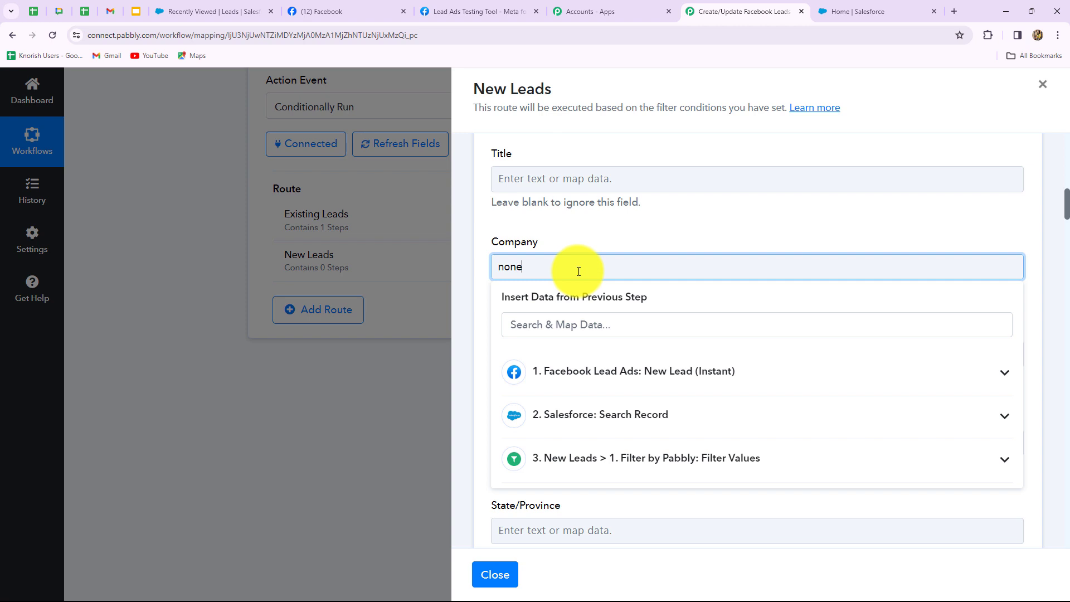
click(476, 293)
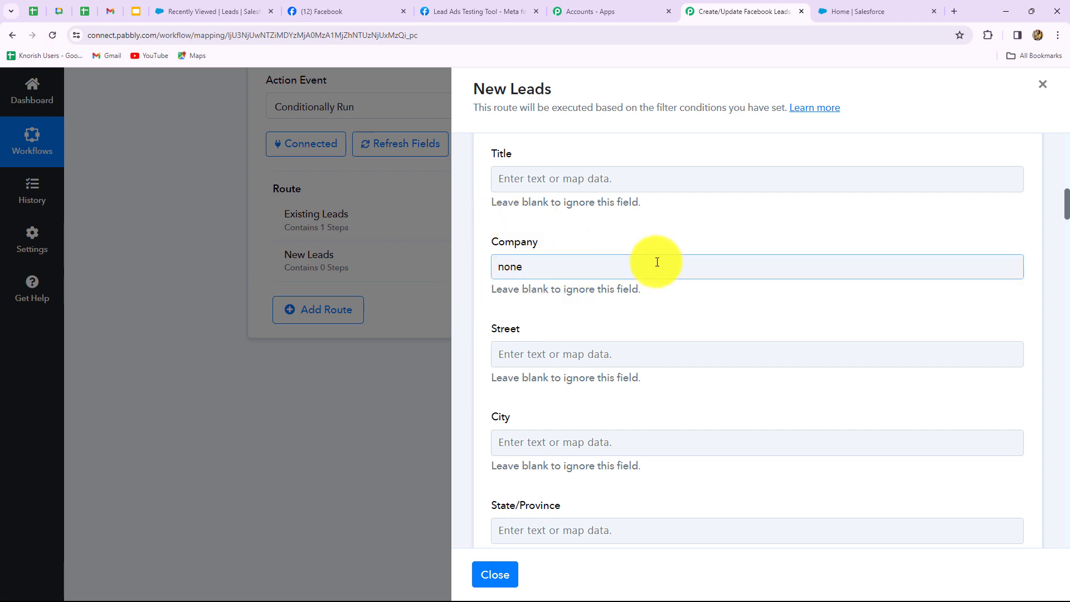
scroll(634, 327, down, 8)
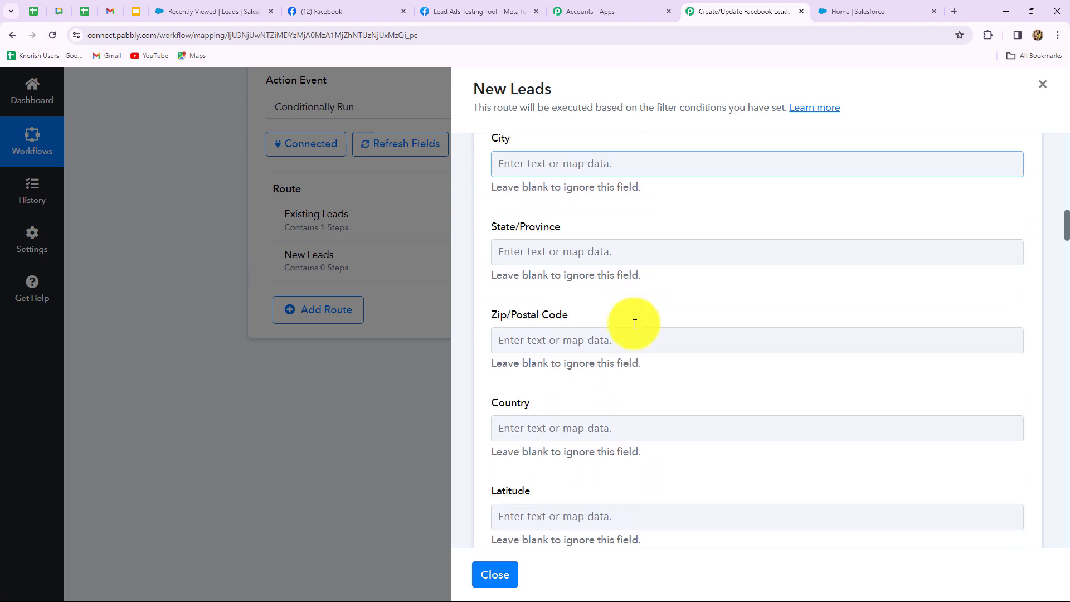
scroll(634, 328, down, 2)
scroll(549, 273, up, 2)
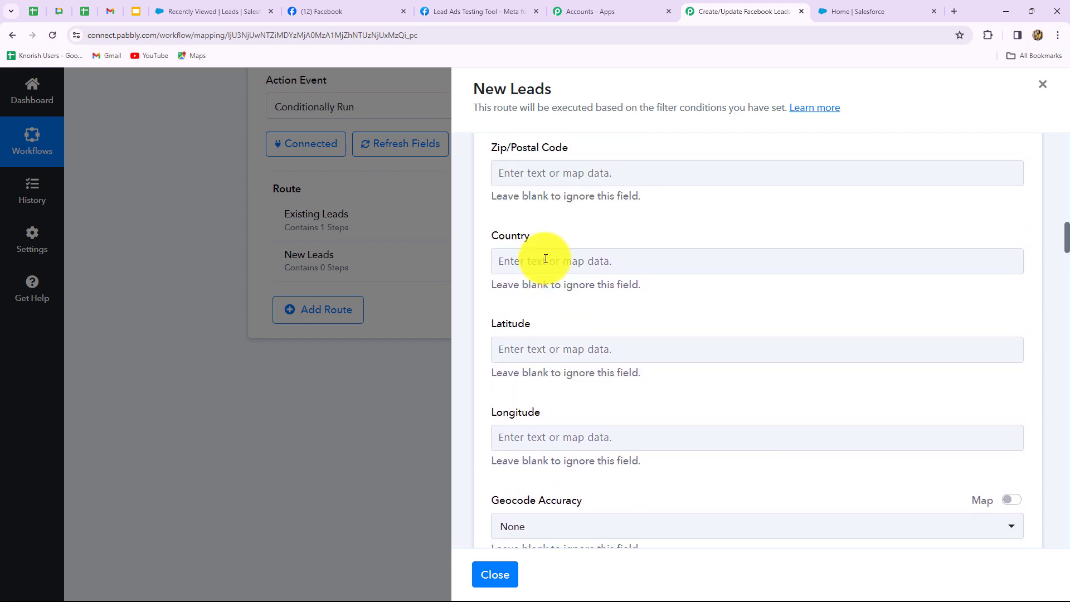
click(545, 254)
key(Caps_Lock)
text(India)
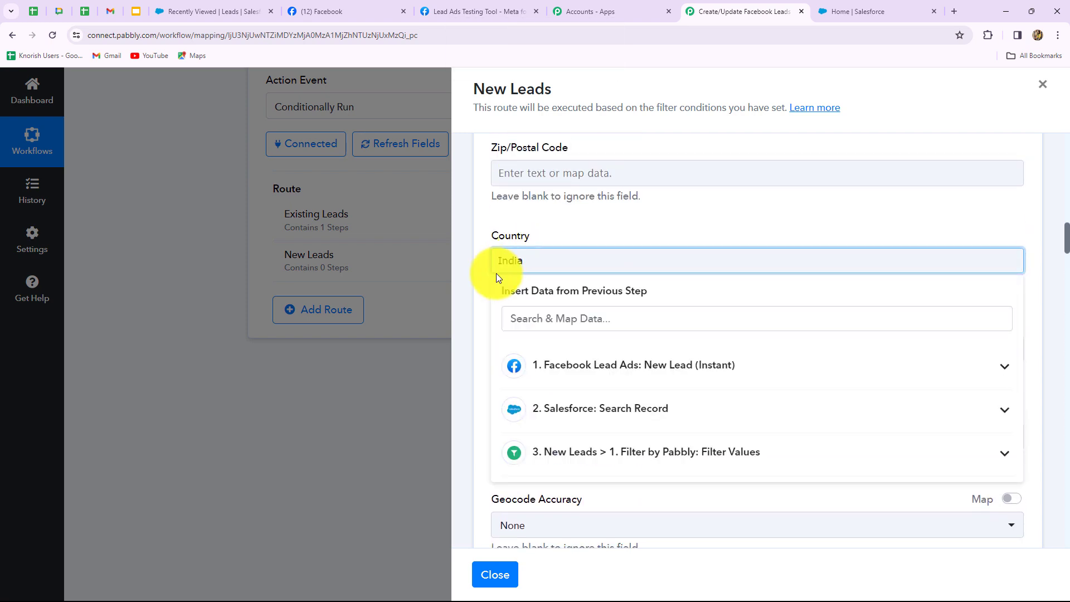
click(471, 290)
Map the Facebook lead's phone number into Mobile Phone and its email into Email.
scroll(490, 295, down, 5)
scroll(490, 295, down, 3)
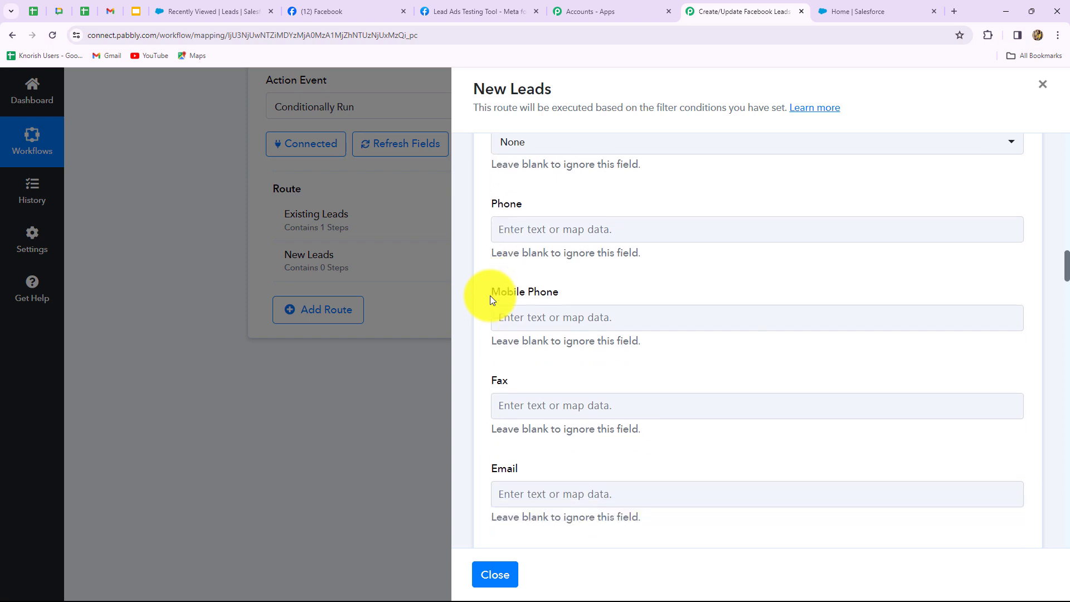
click(531, 255)
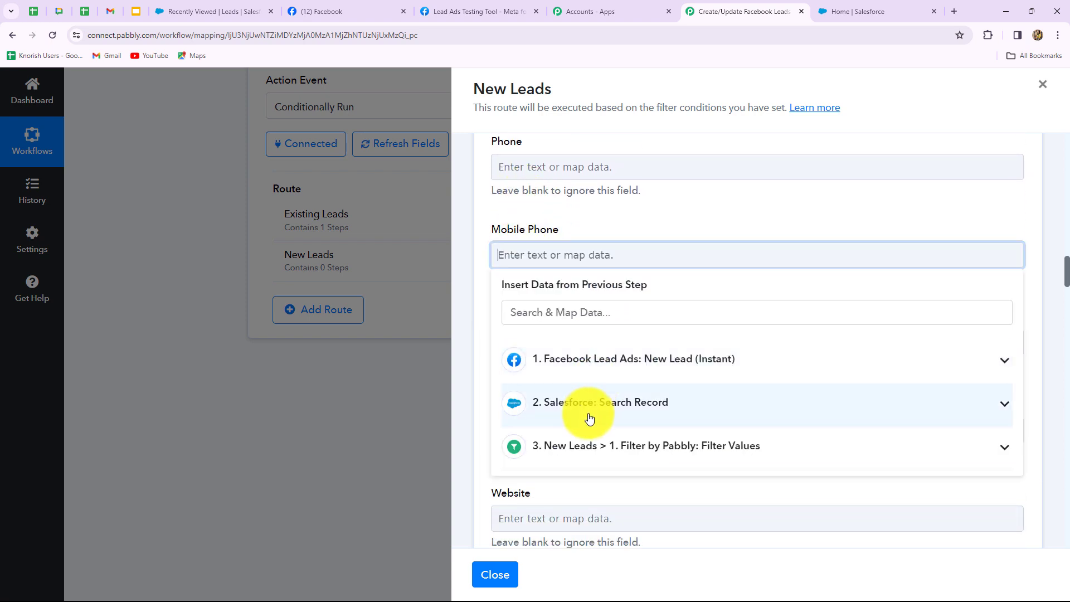
click(594, 367)
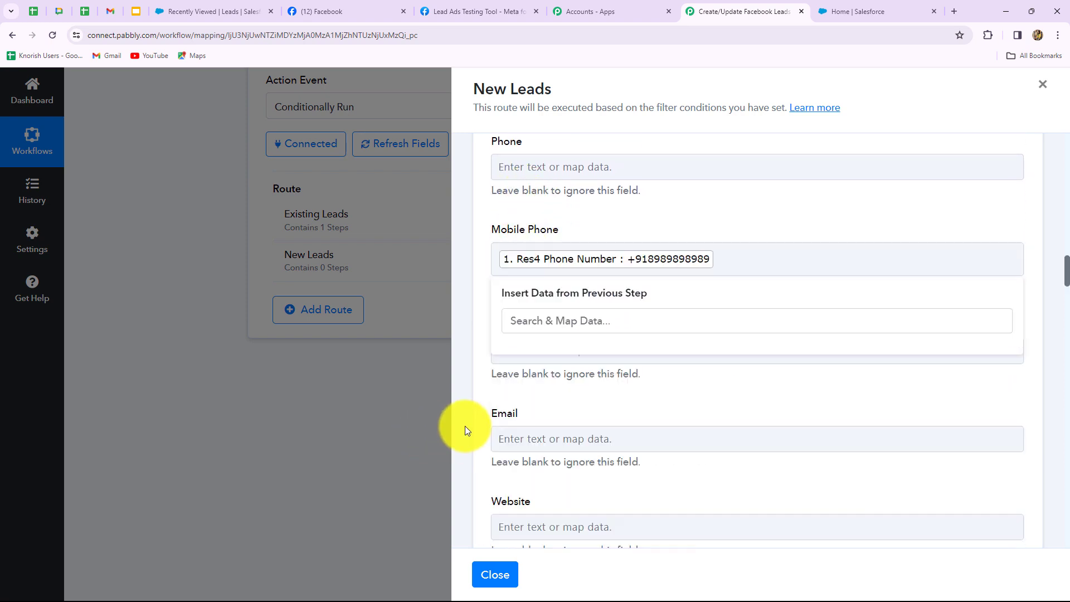
click(465, 430)
scroll(530, 430, down, 3)
click(561, 267)
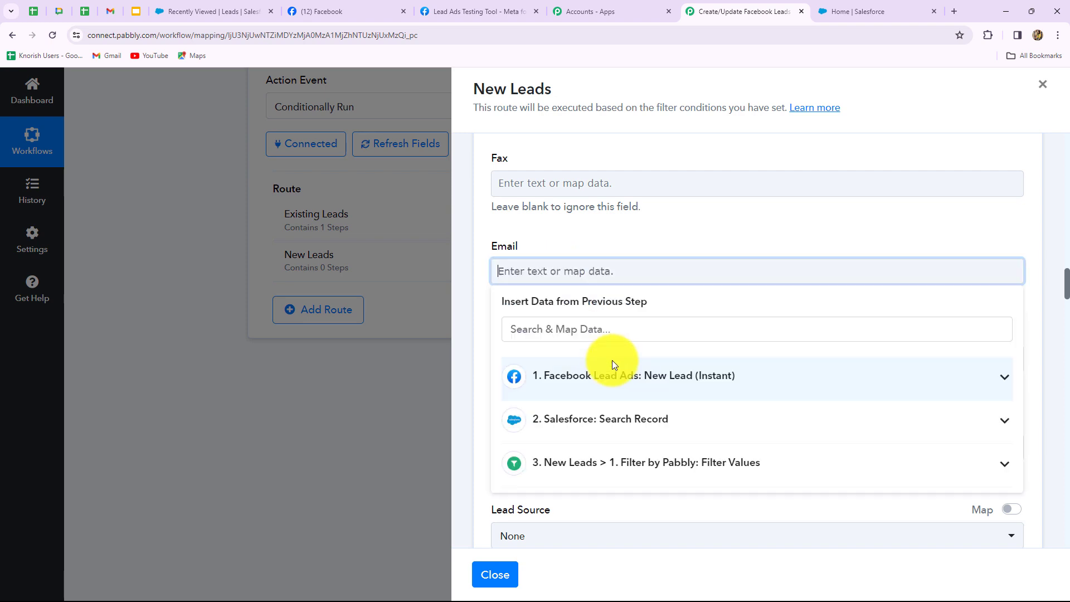
click(612, 369)
click(635, 441)
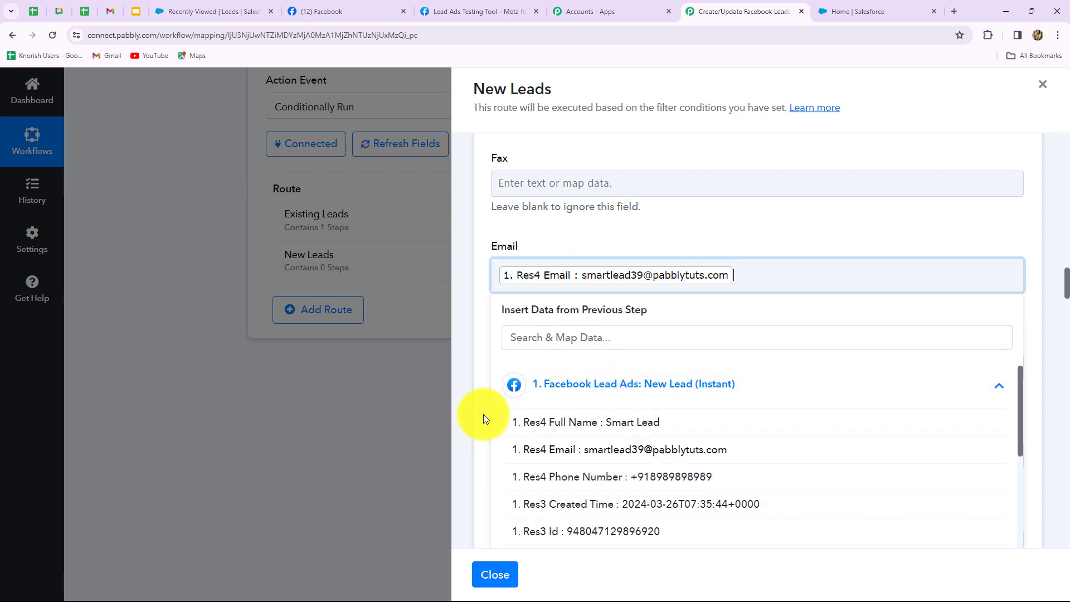
click(485, 413)
Set Lead Source to the custom value 'Facebook Lead Ads', then save and send a test request.
scroll(504, 393, down, 5)
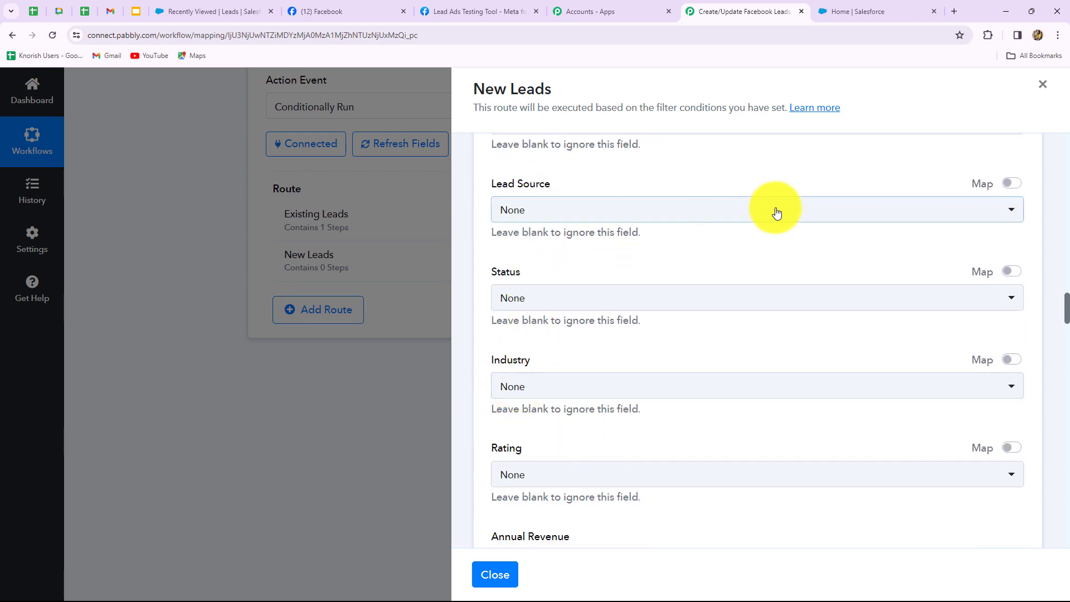
click(1011, 183)
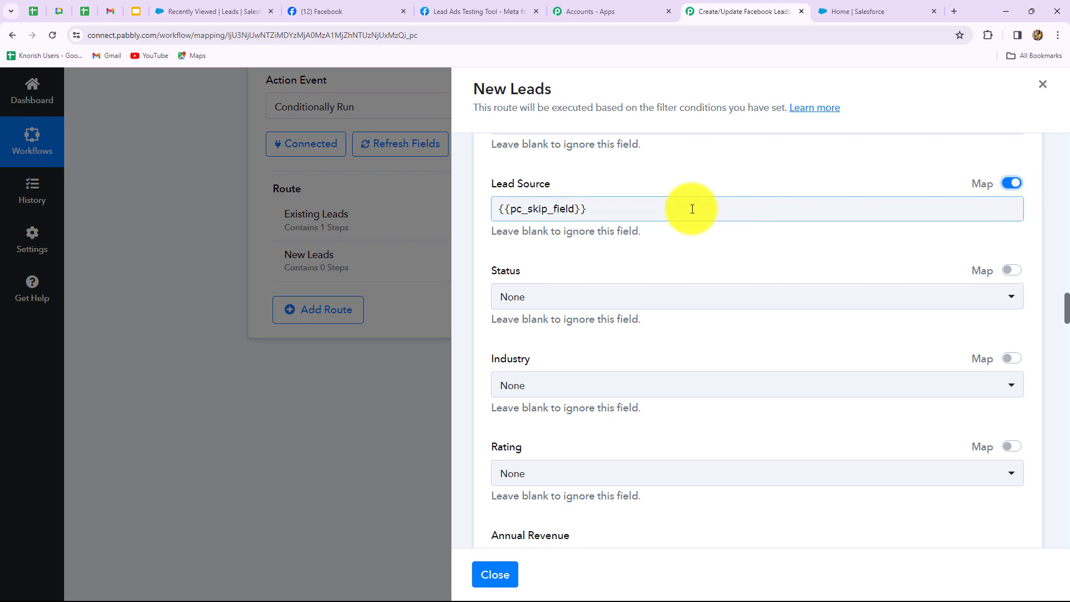
drag(690, 205, 471, 201)
key(BackSpace)
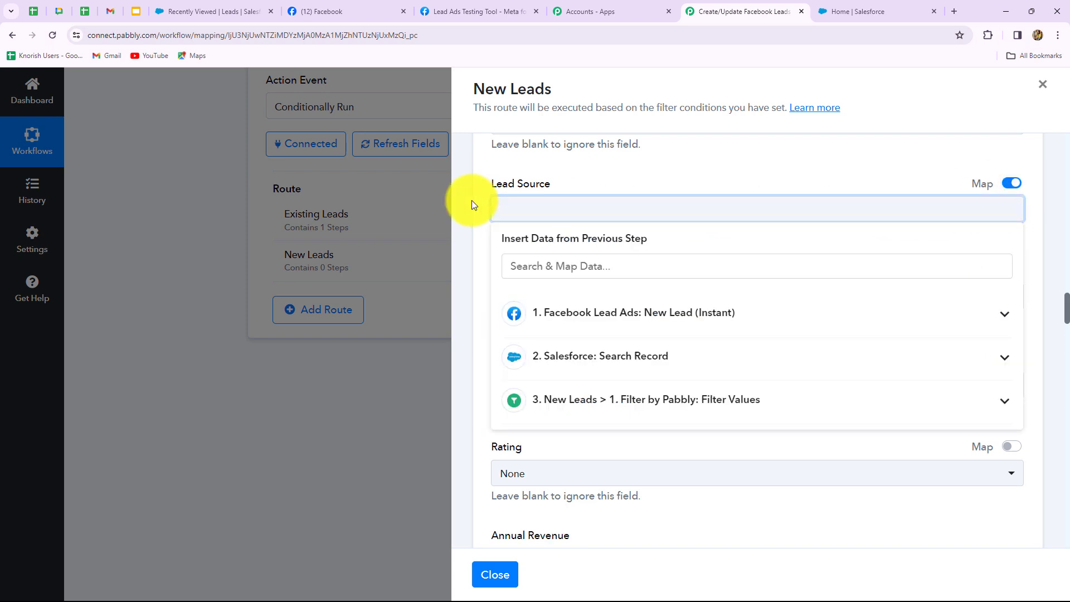
key(Caps_Lock)
text(Facebook Lead A)
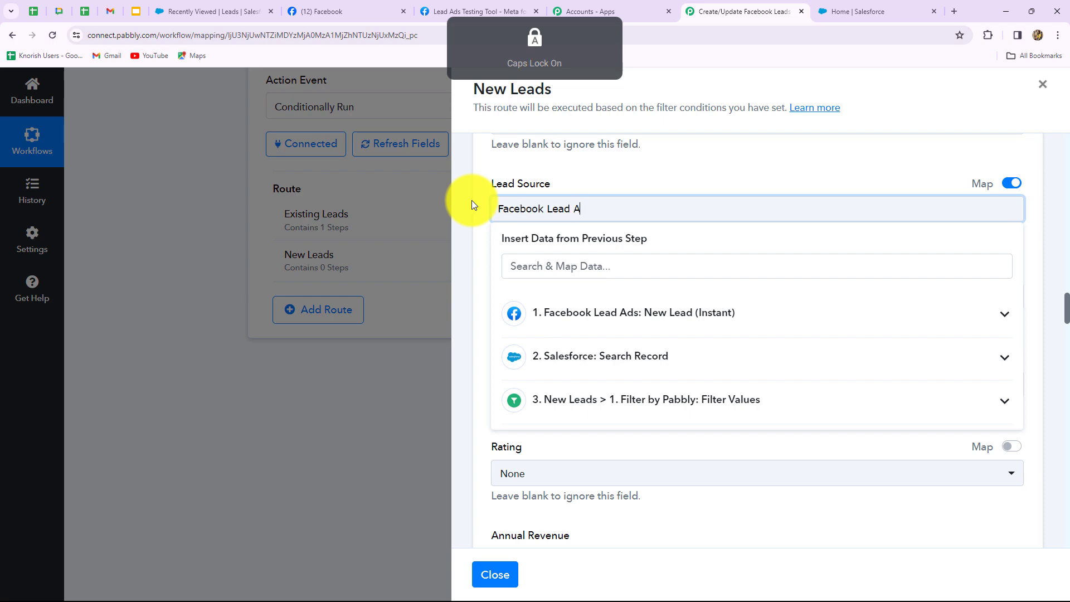
text(ds)
scroll(472, 254, down, 15)
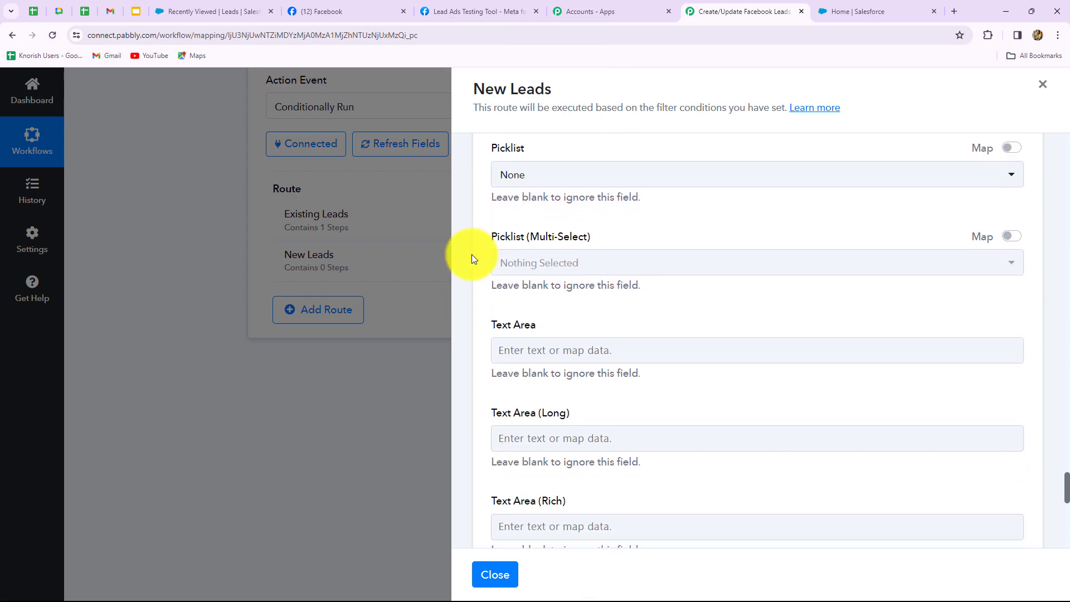
scroll(471, 254, down, 8)
click(526, 273)
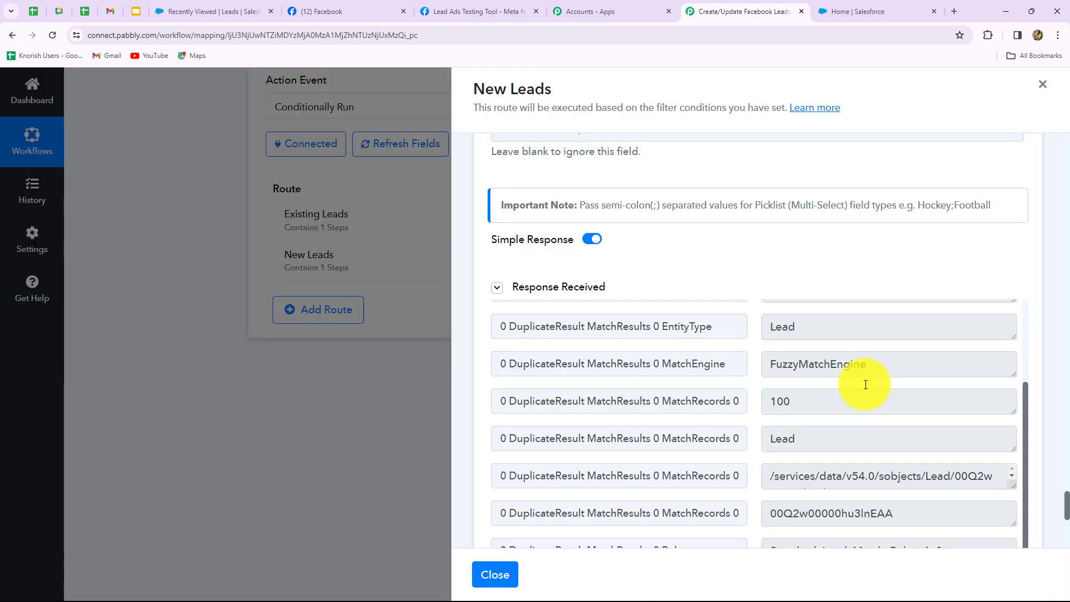
Review the duplicate-match test response, close the New Leads route, and return to the Lead Ads Testing Tool.
scroll(865, 384, up, 3)
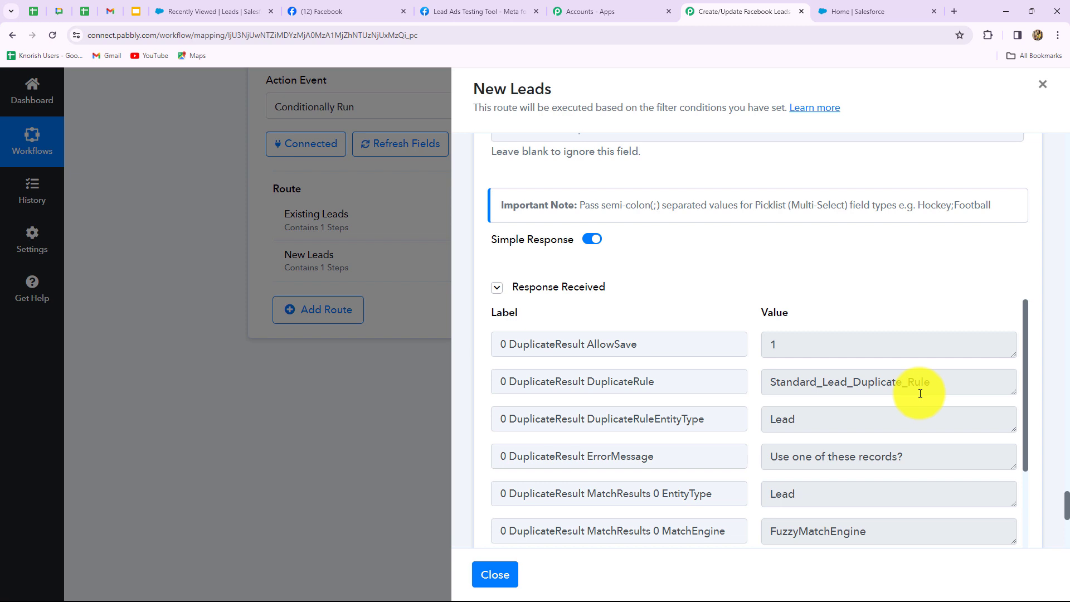
scroll(806, 341, up, 10)
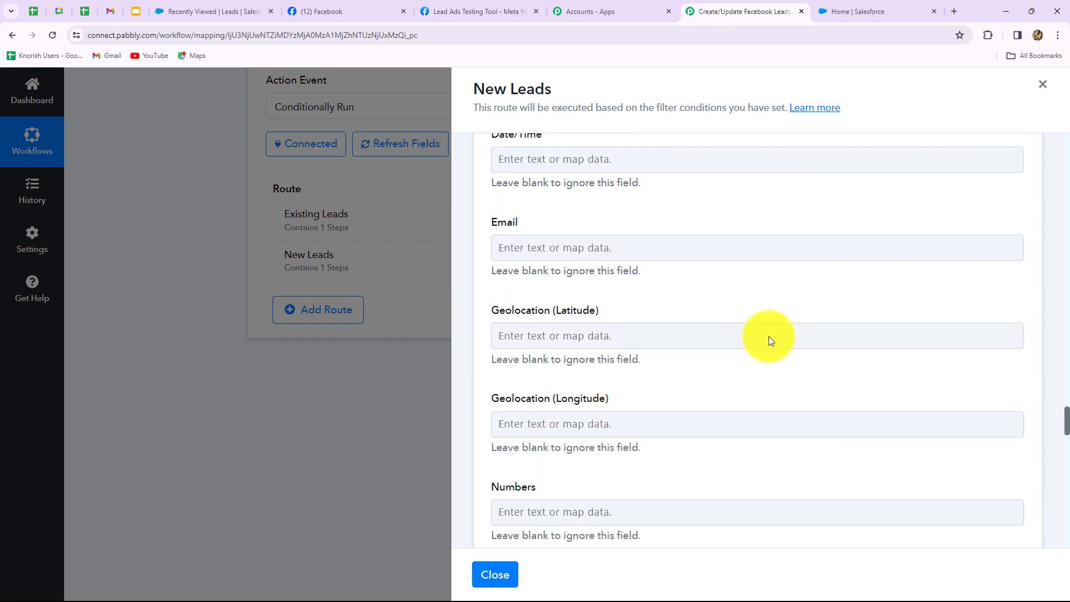
scroll(806, 345, up, 5)
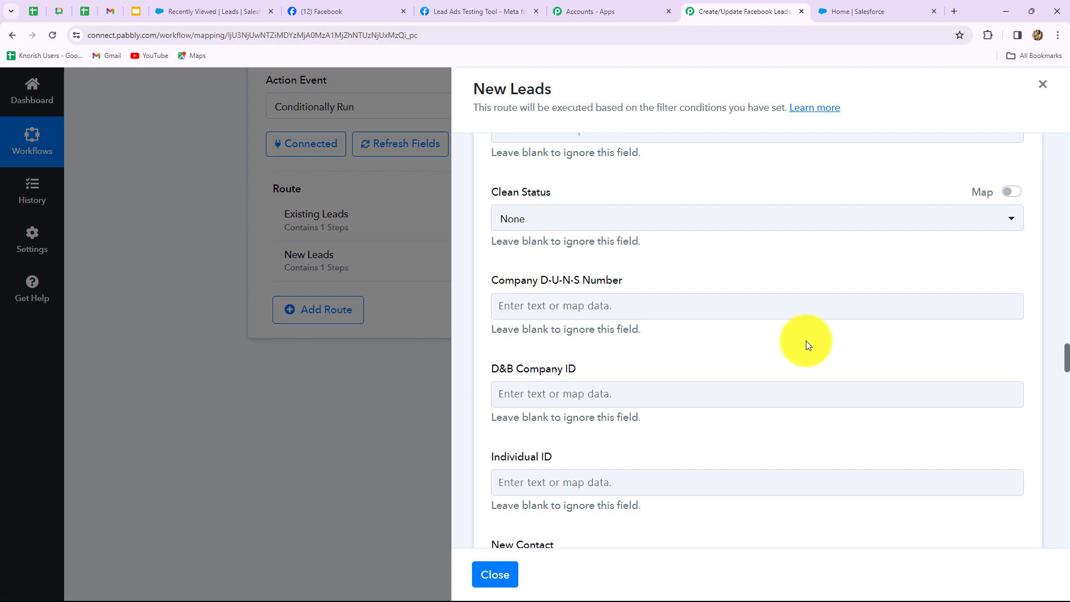
click(1043, 87)
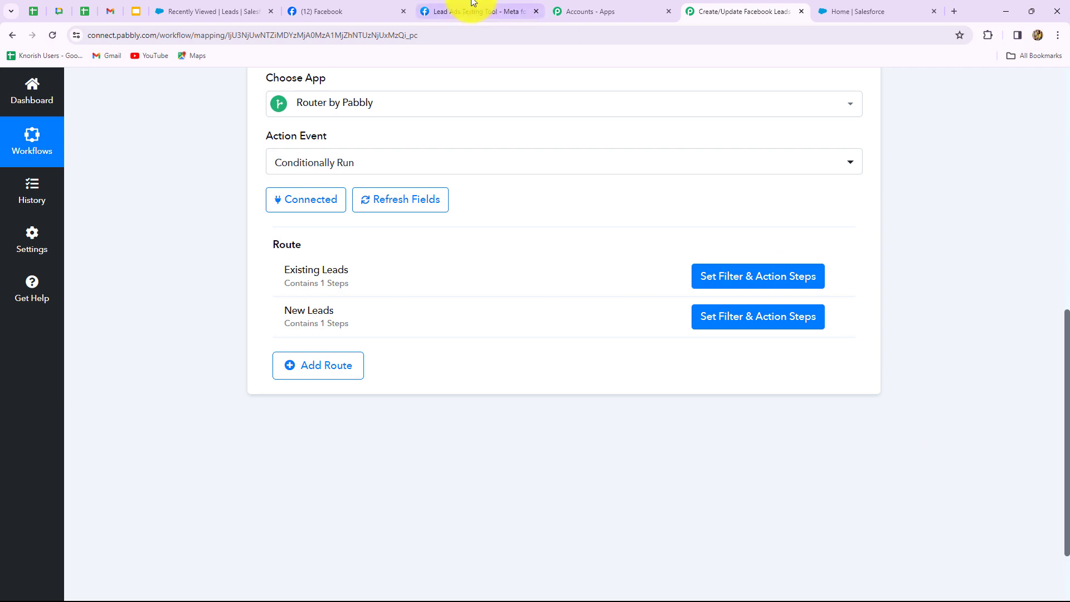
click(456, 11)
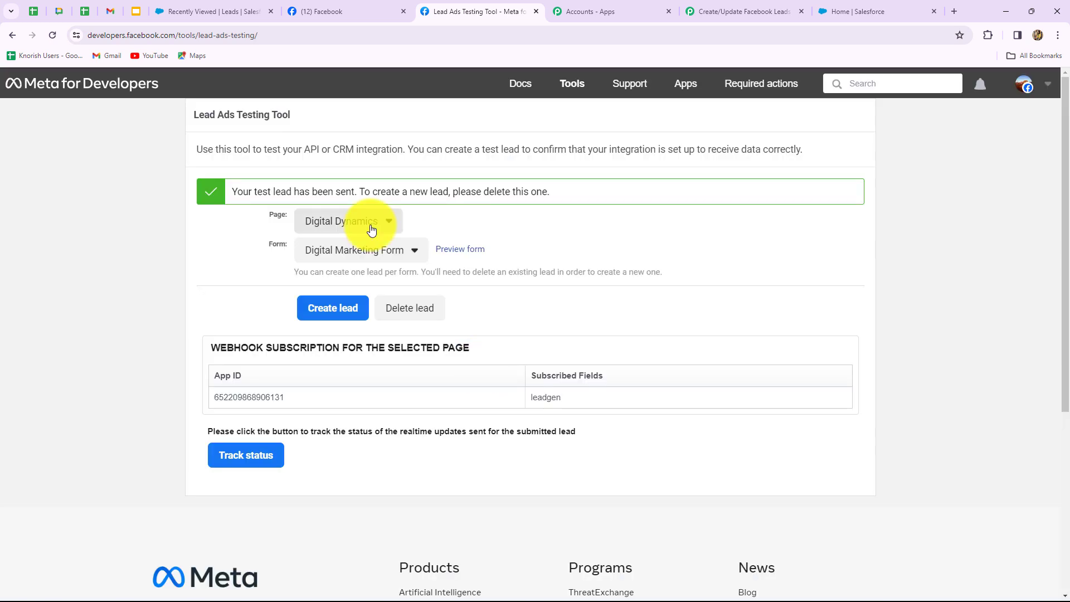
Delete the old test lead, reload, and preview the Digital Dynamics page's Digital Marketing Form.
click(412, 311)
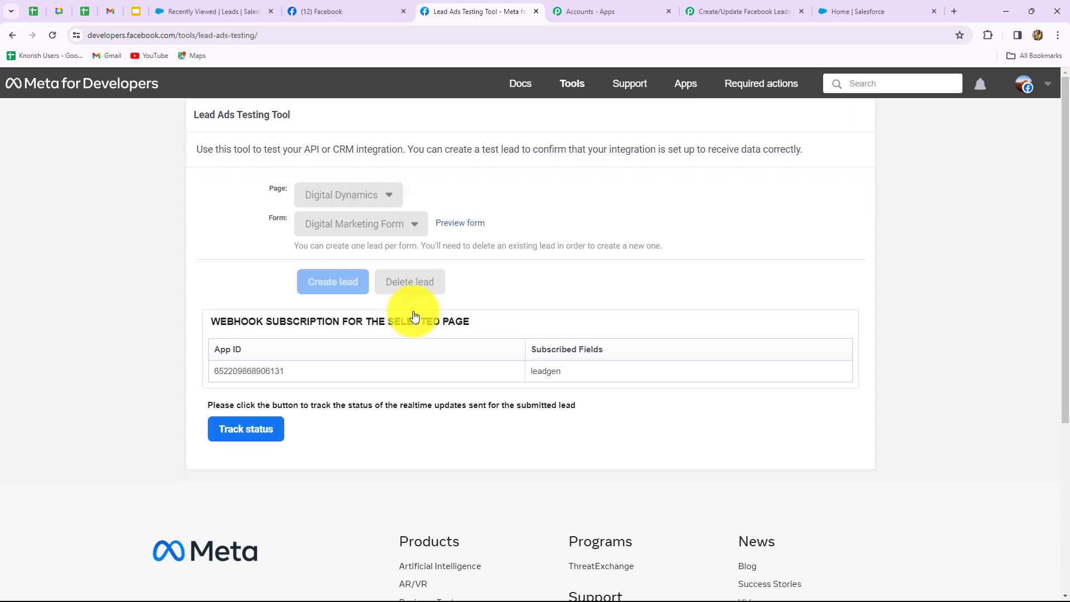
click(53, 36)
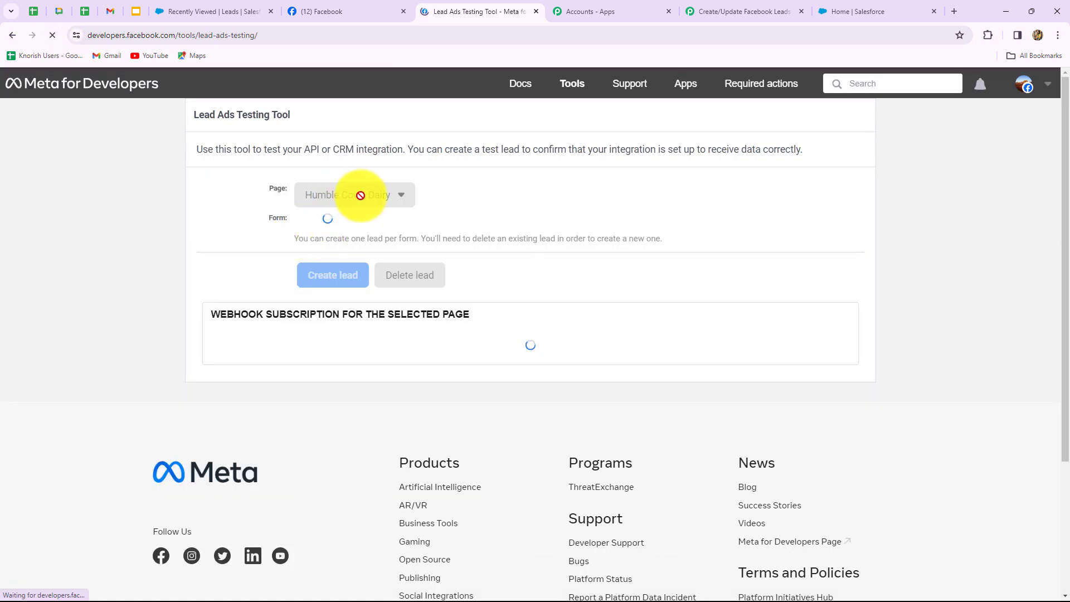
click(354, 202)
scroll(427, 444, down, 20)
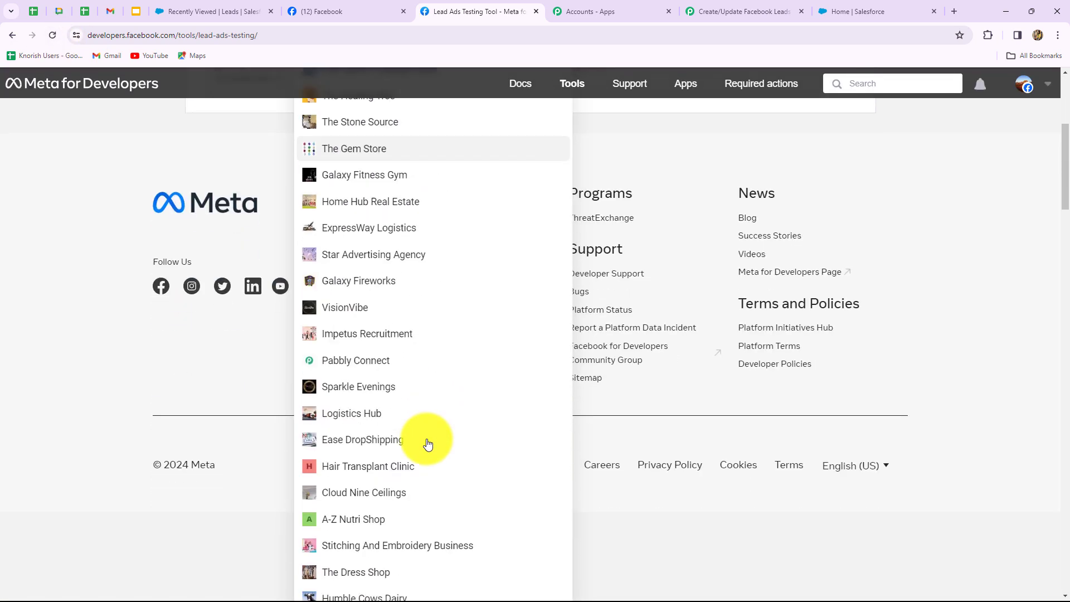
click(384, 354)
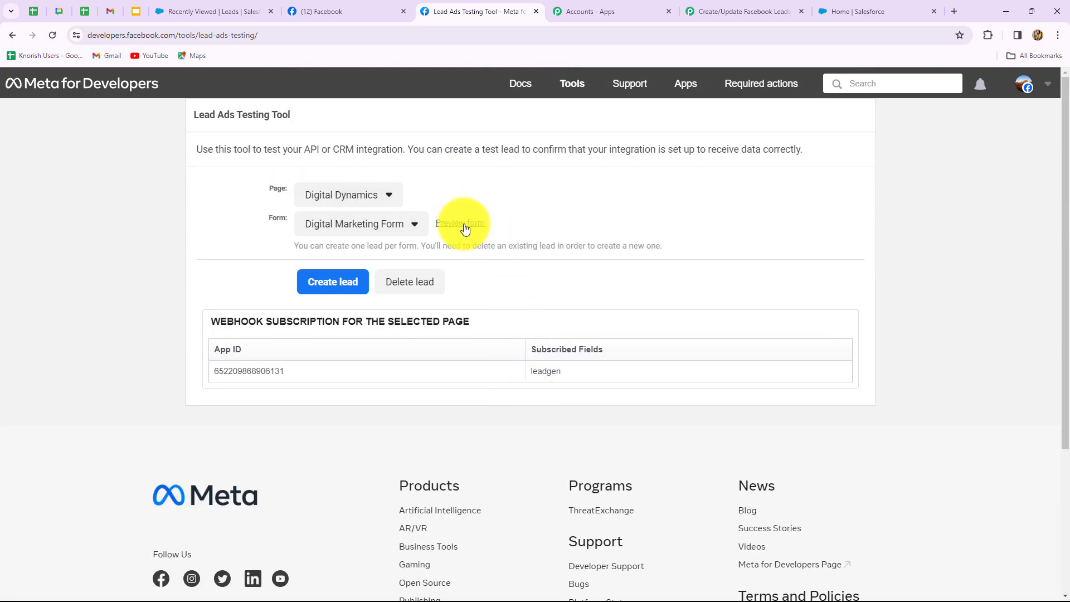
click(464, 228)
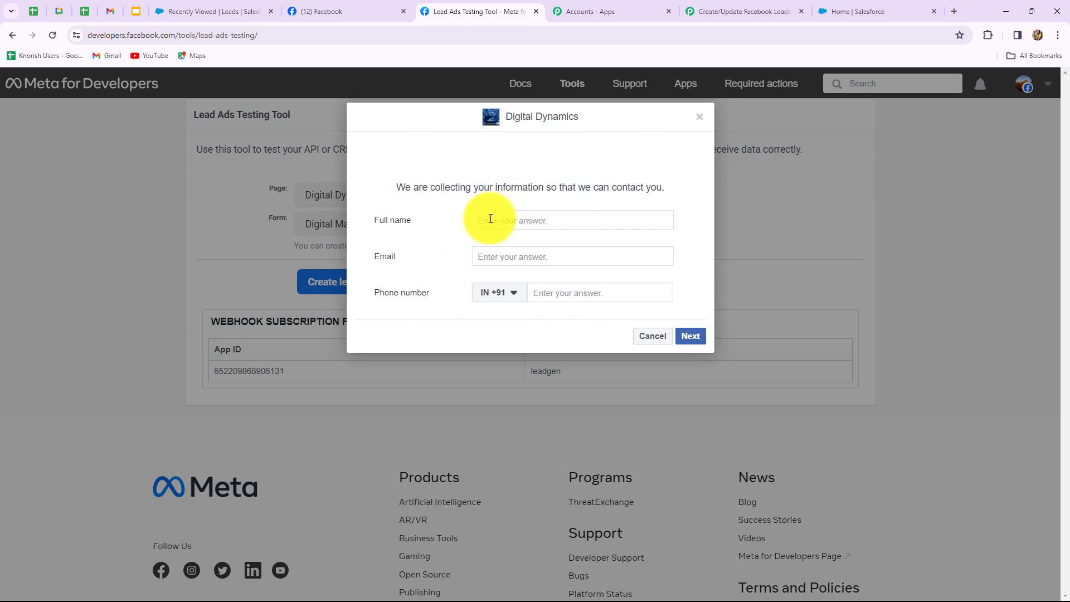
Submit the form with full name 'Test Lead', a test e-mail and a phone number.
click(490, 218)
text(Test )
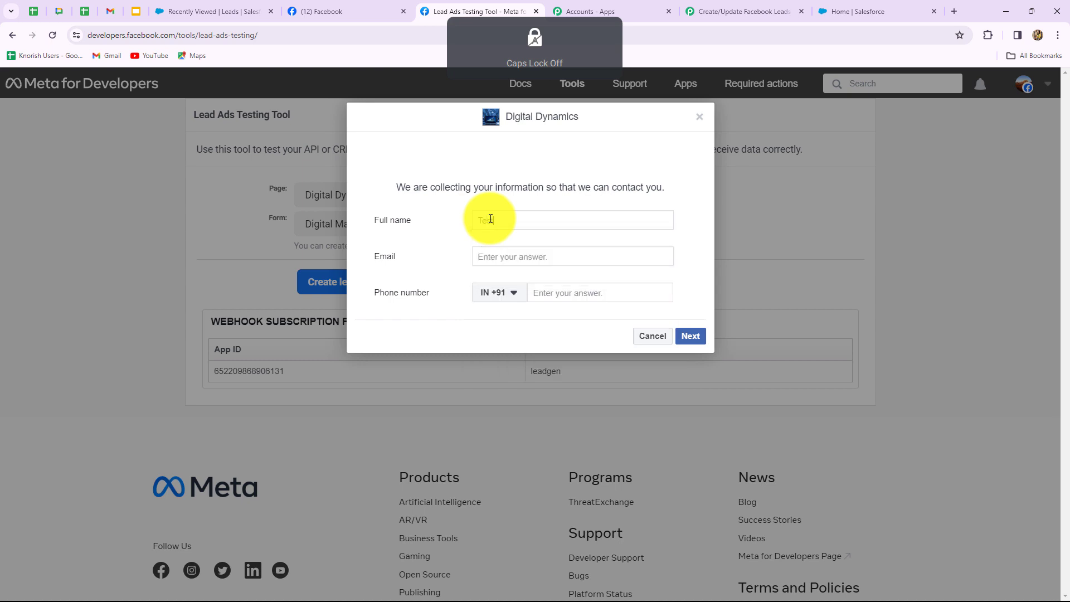
text(Lead)
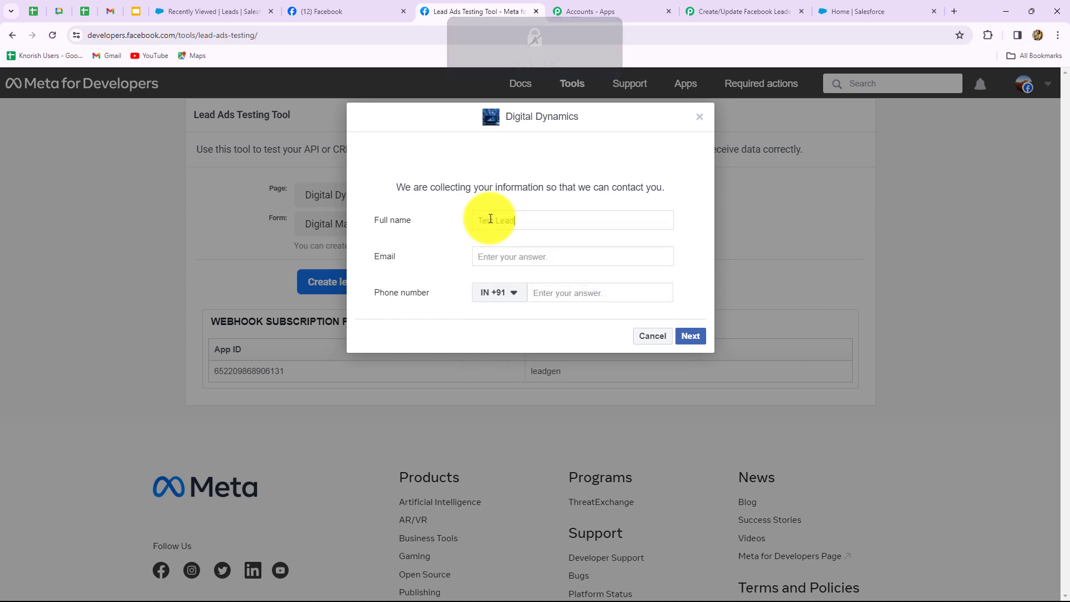
click(493, 256)
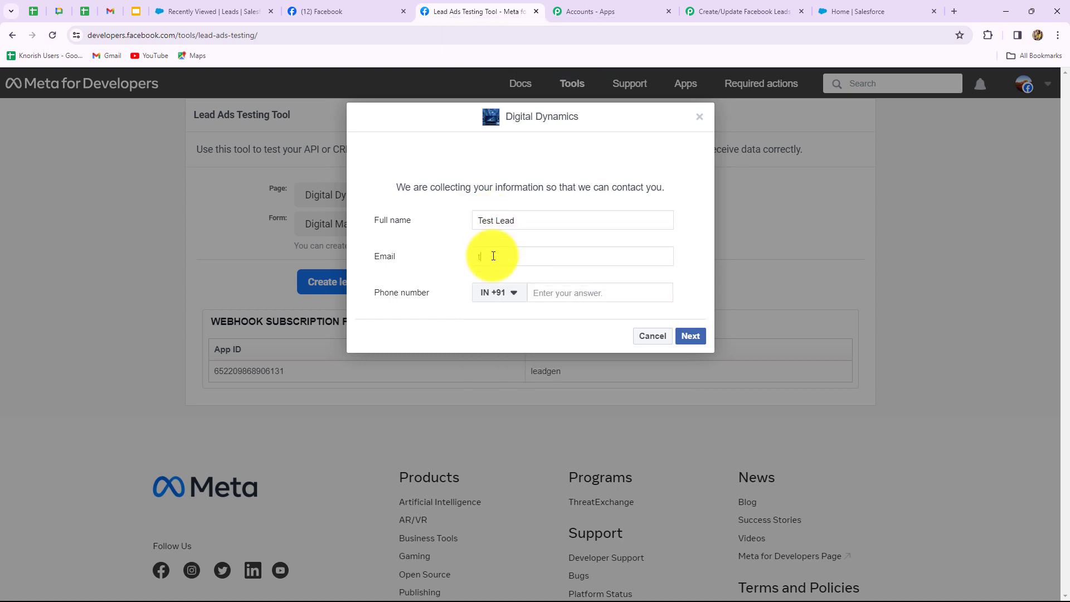
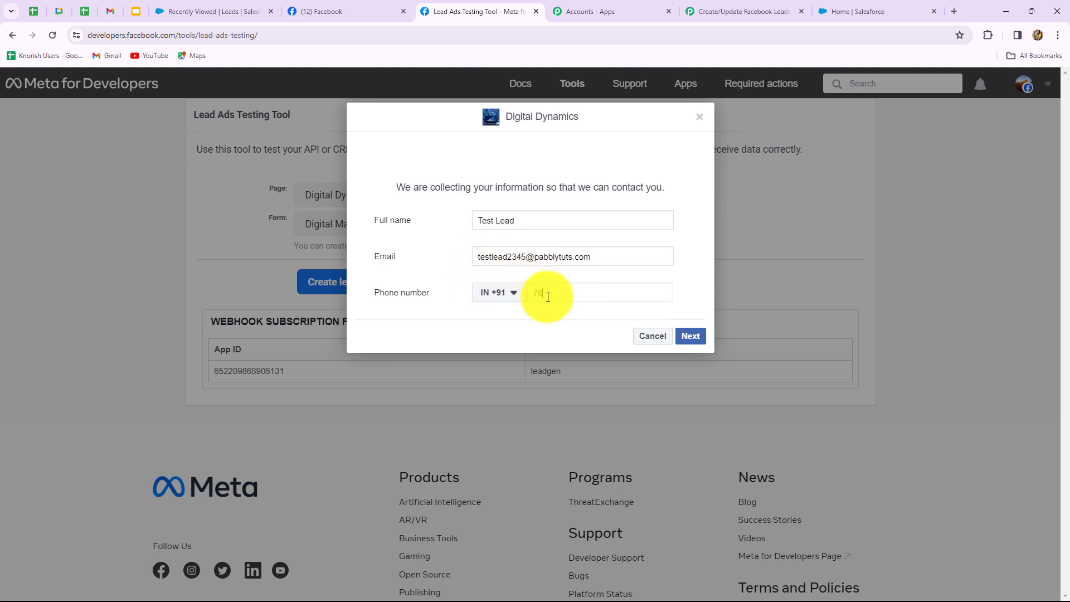
click(548, 297)
text(7676)
text(7676767)
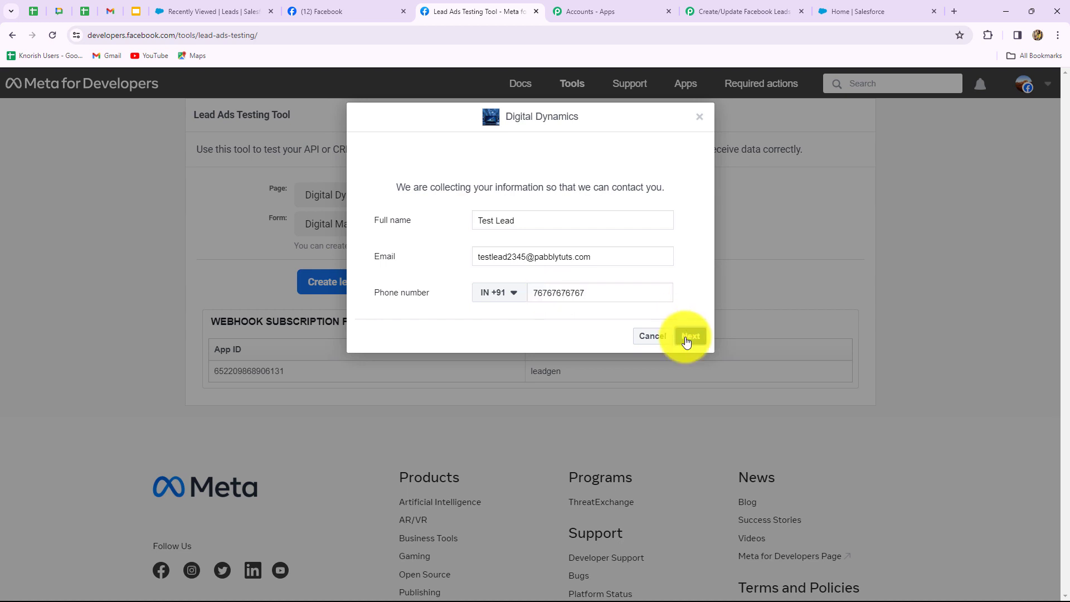
click(684, 339)
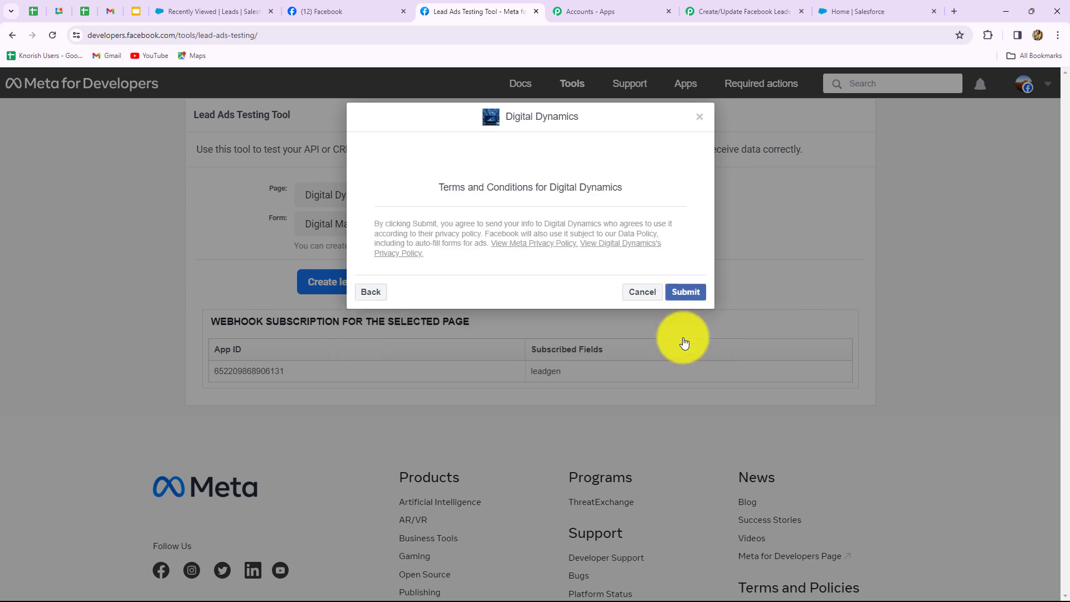
click(683, 293)
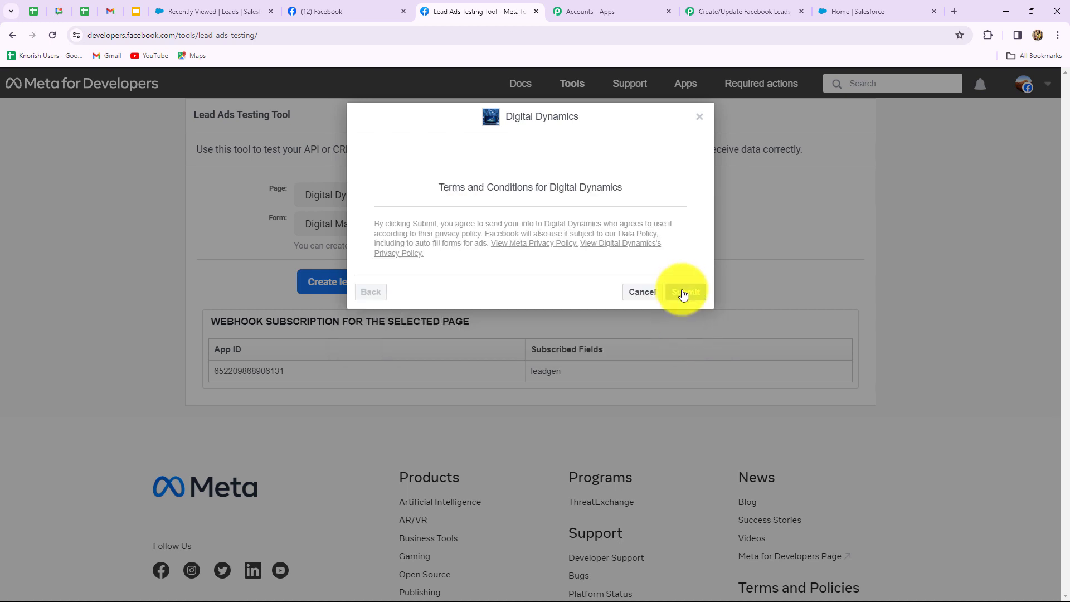
click(700, 122)
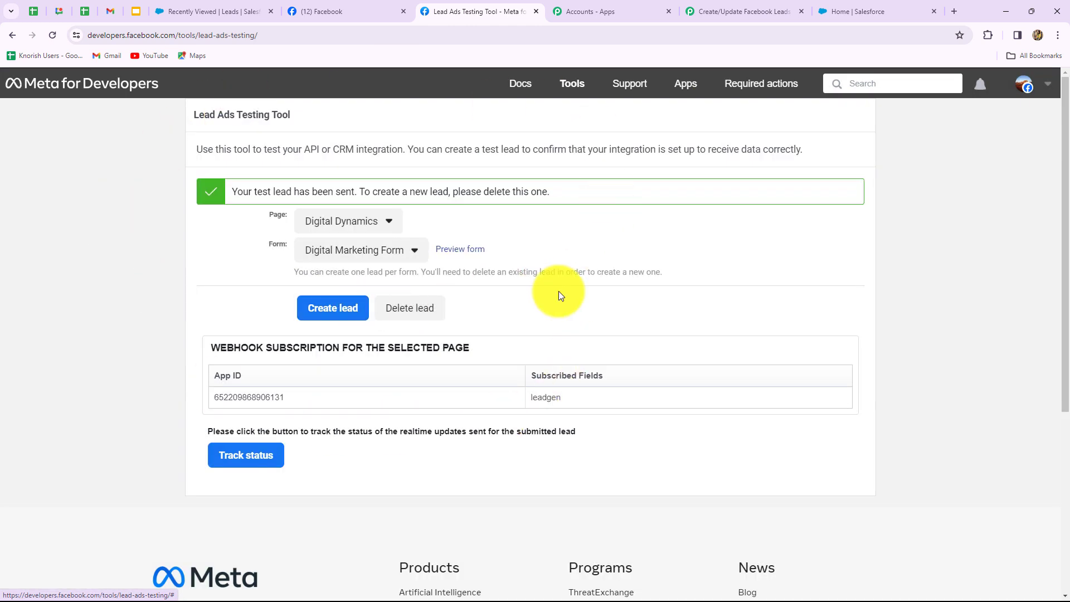
click(205, 11)
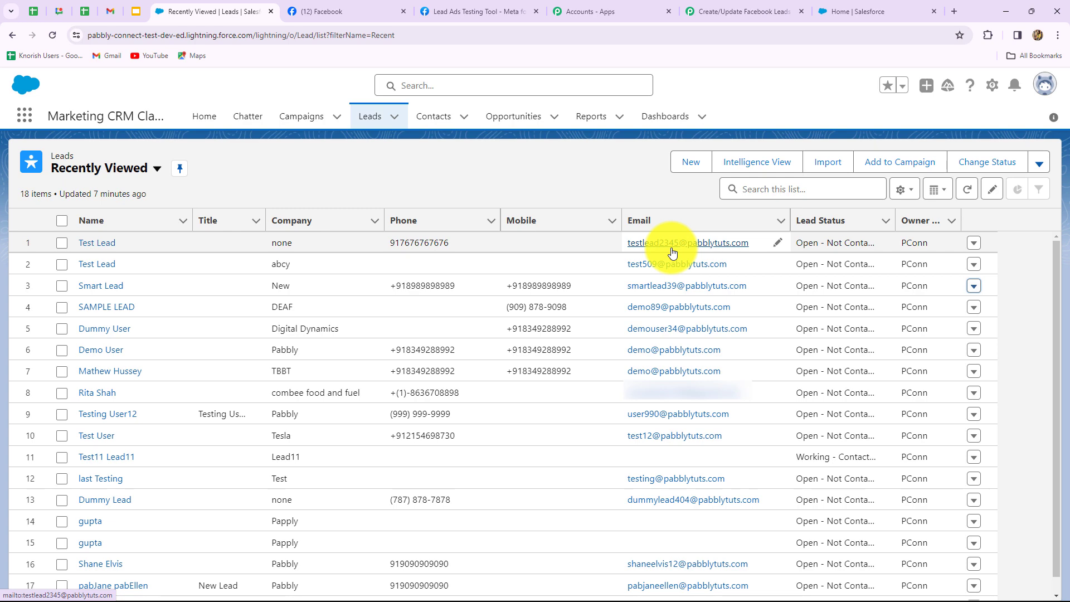
Return to the Pabbly workflow and scroll through the Search Record, Router and both routes' steps.
click(710, 8)
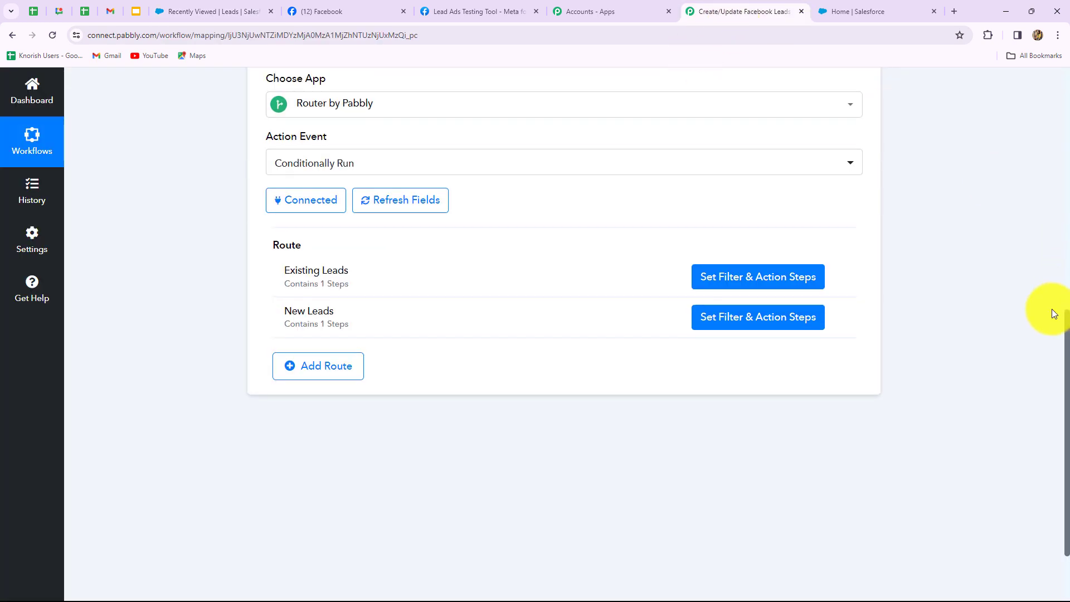
scroll(1043, 311, up, 9)
scroll(979, 401, down, 2)
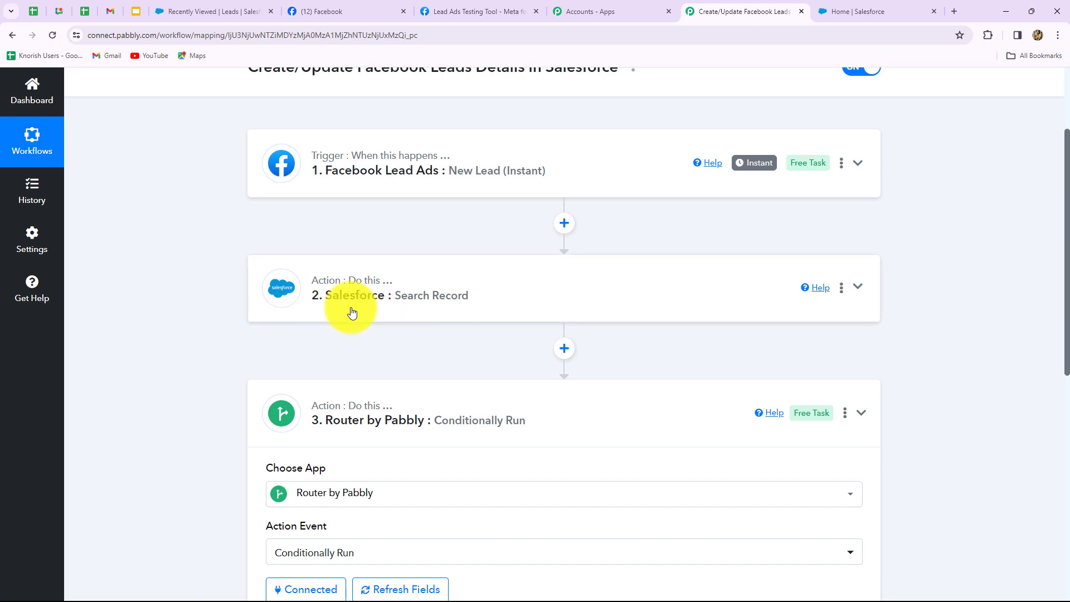
scroll(262, 186, down, 3)
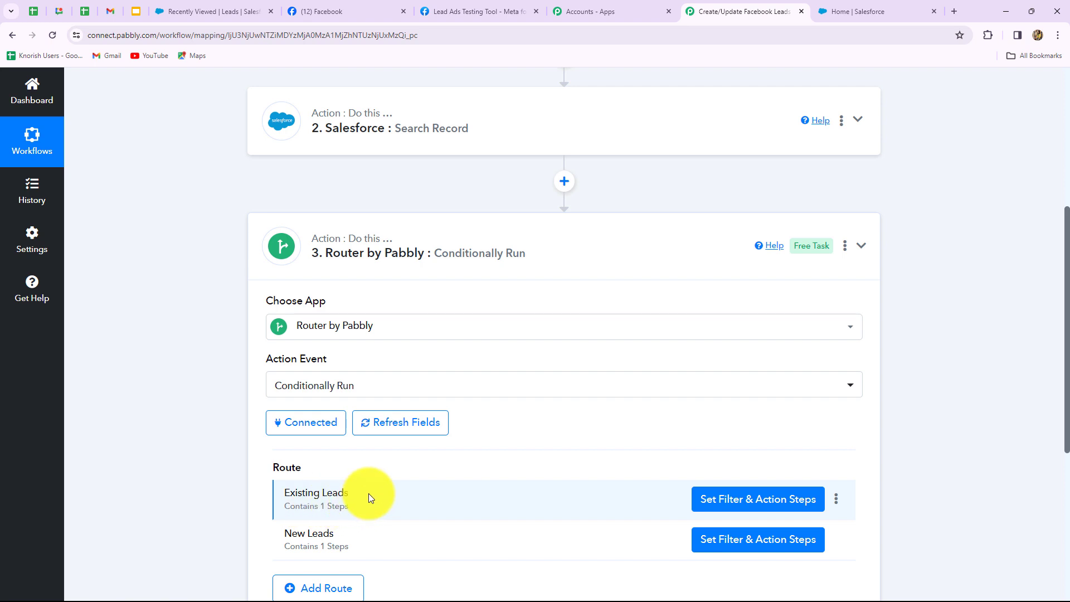
scroll(369, 493, down, 4)
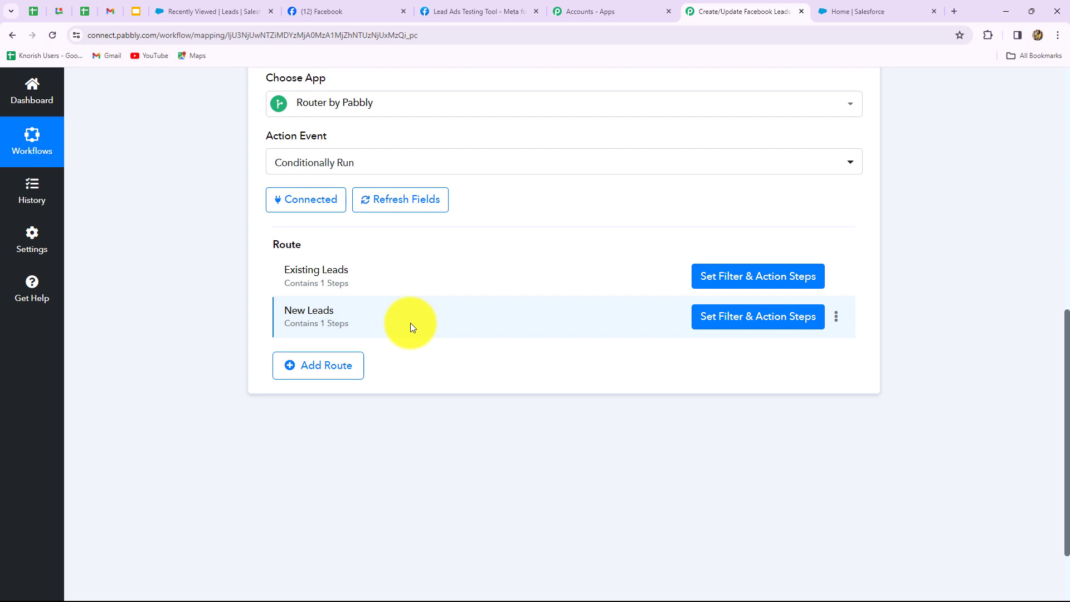
scroll(411, 327, up, 4)
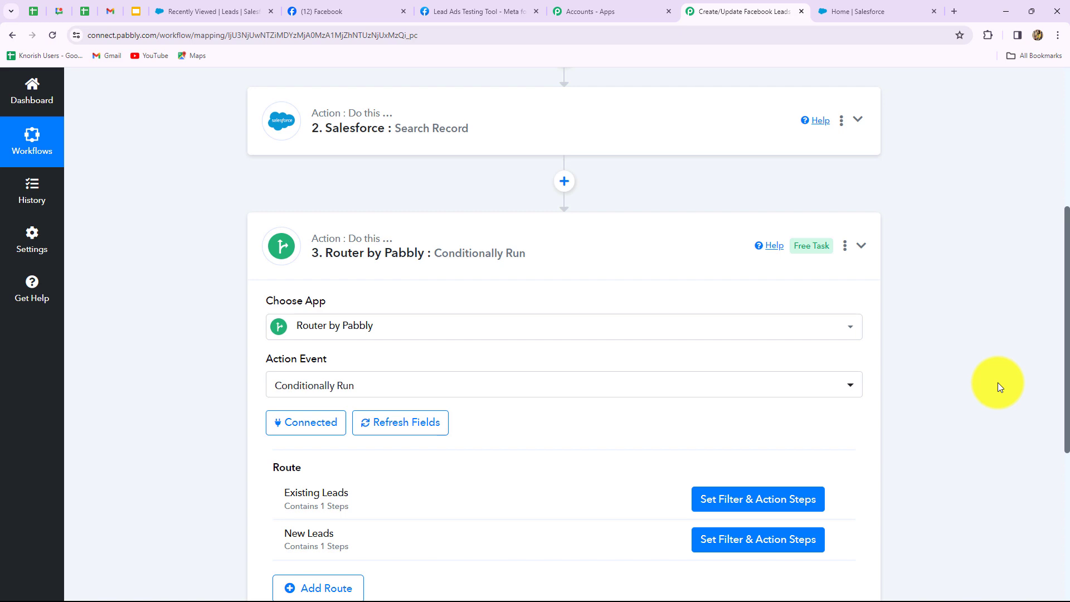
scroll(998, 383, up, 4)
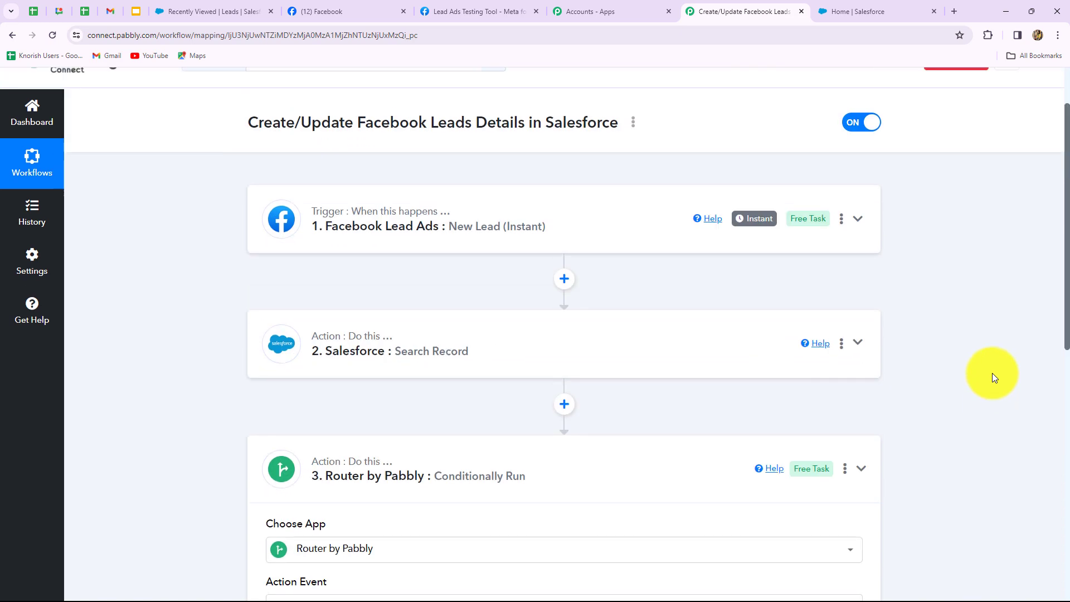